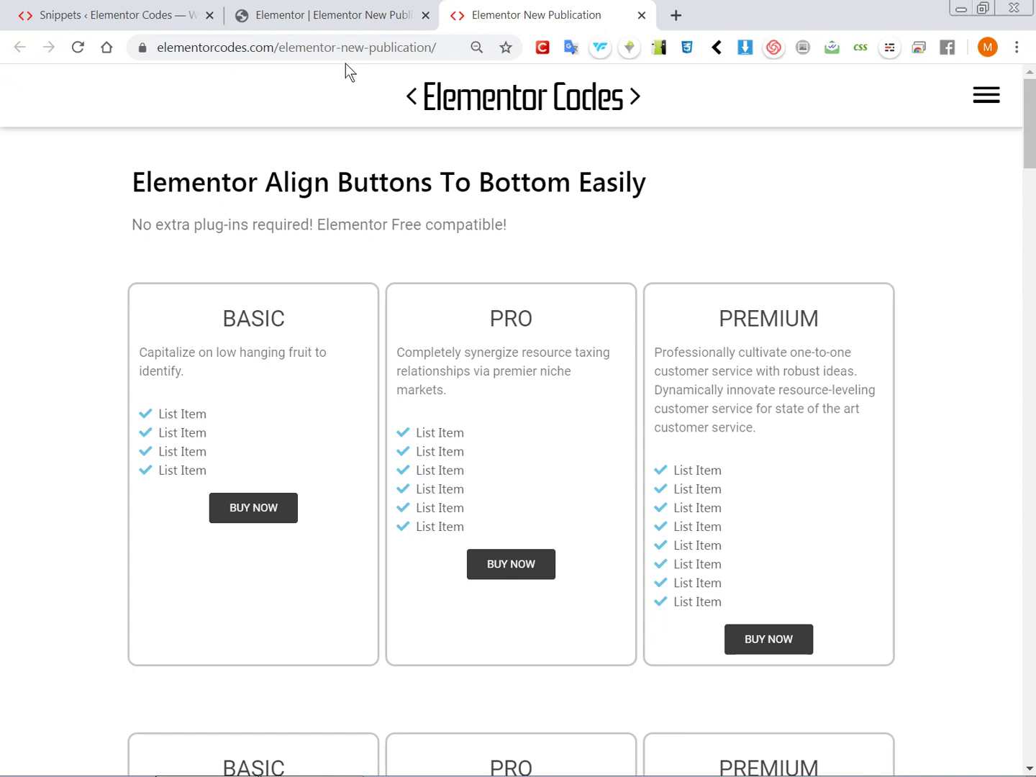
Switch to the Elementor editor tab with the BASIC, PRO and PREMIUM pricing columns.
click(356, 14)
scroll(338, 345, down, 4)
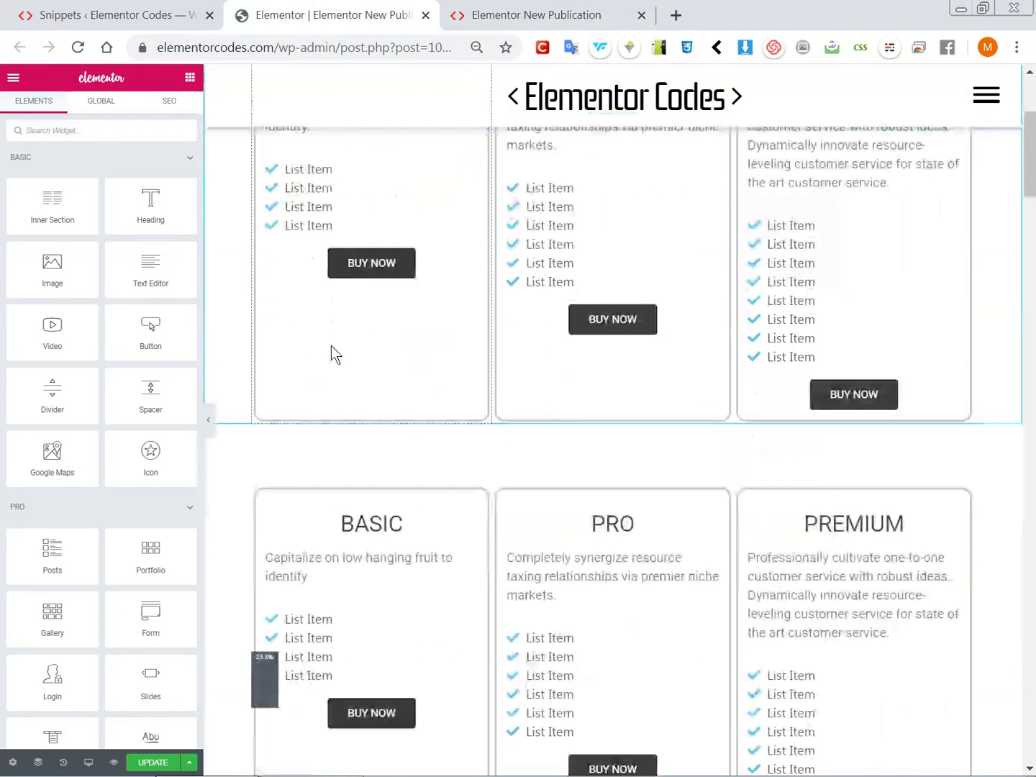
scroll(330, 351, up, 4)
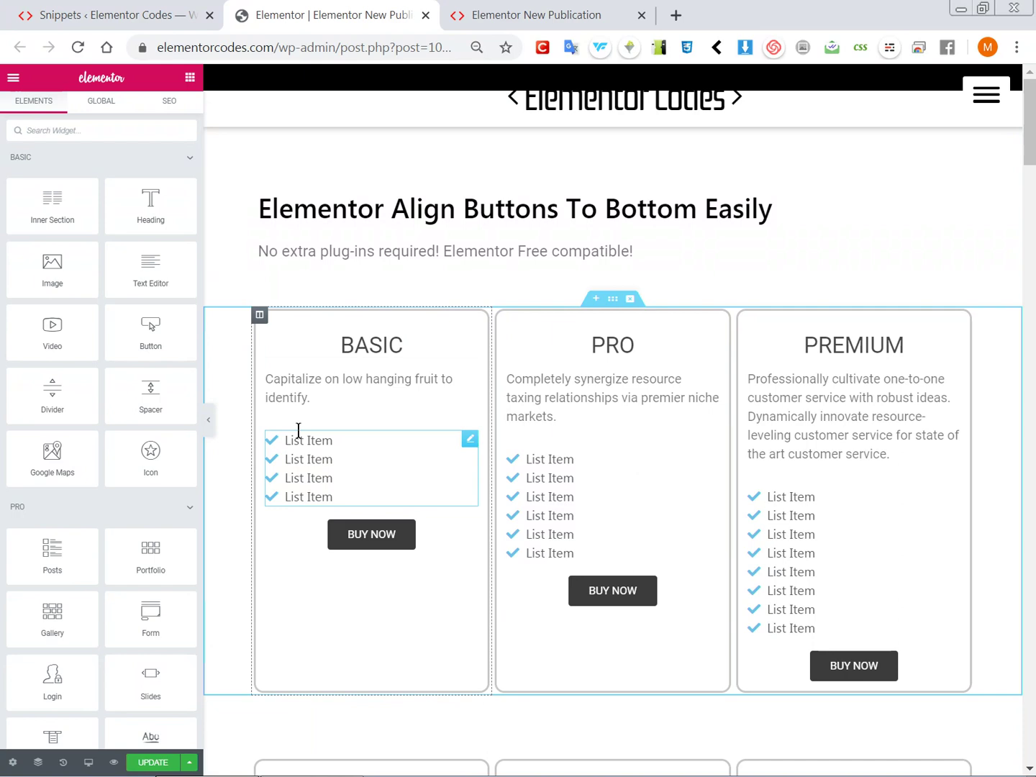
Select the BASIC column, zoom in, and expand its Style > Border settings (solid, 14 px radius).
click(259, 314)
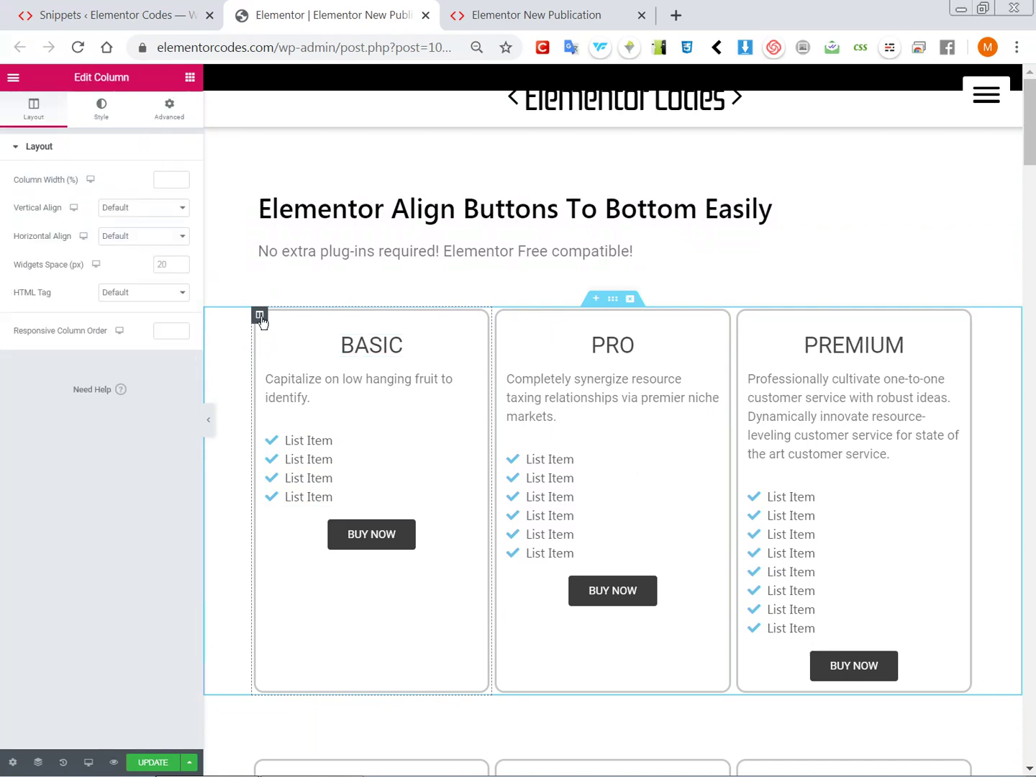
key(ctrl+plus)
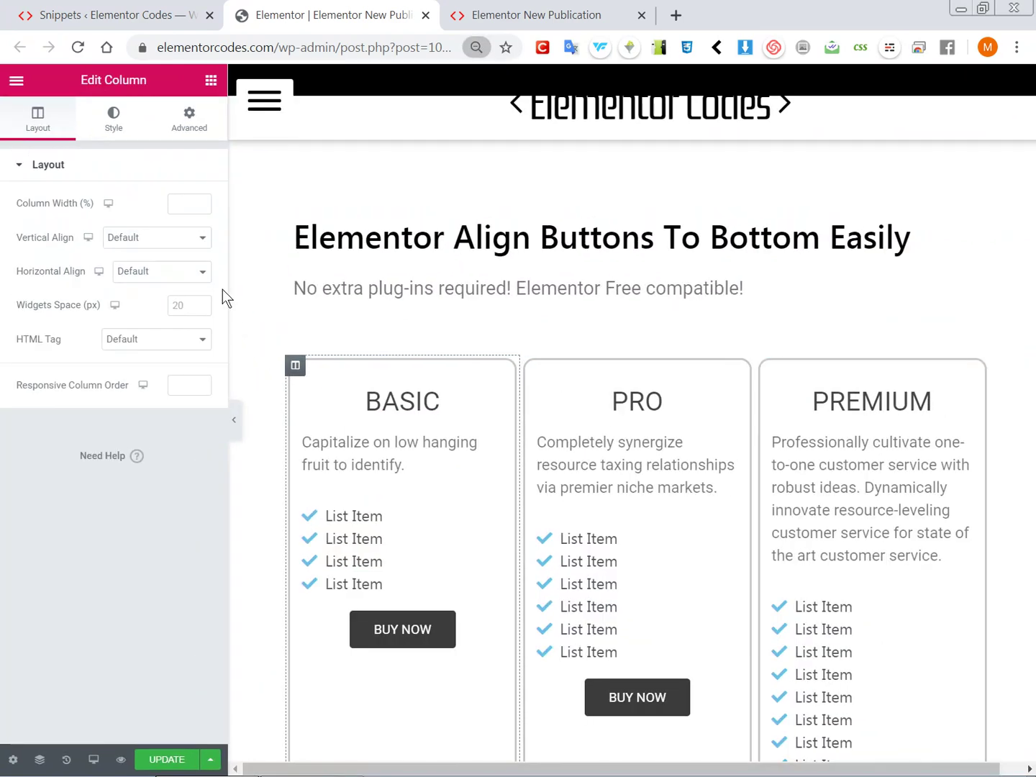
click(105, 127)
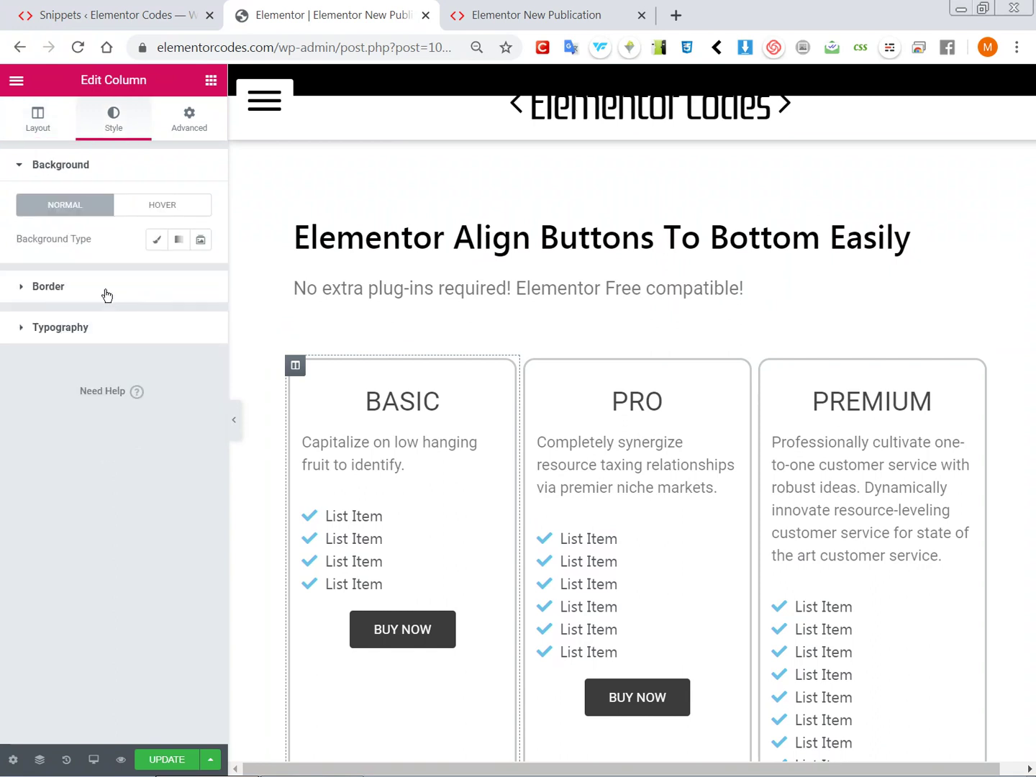
click(105, 292)
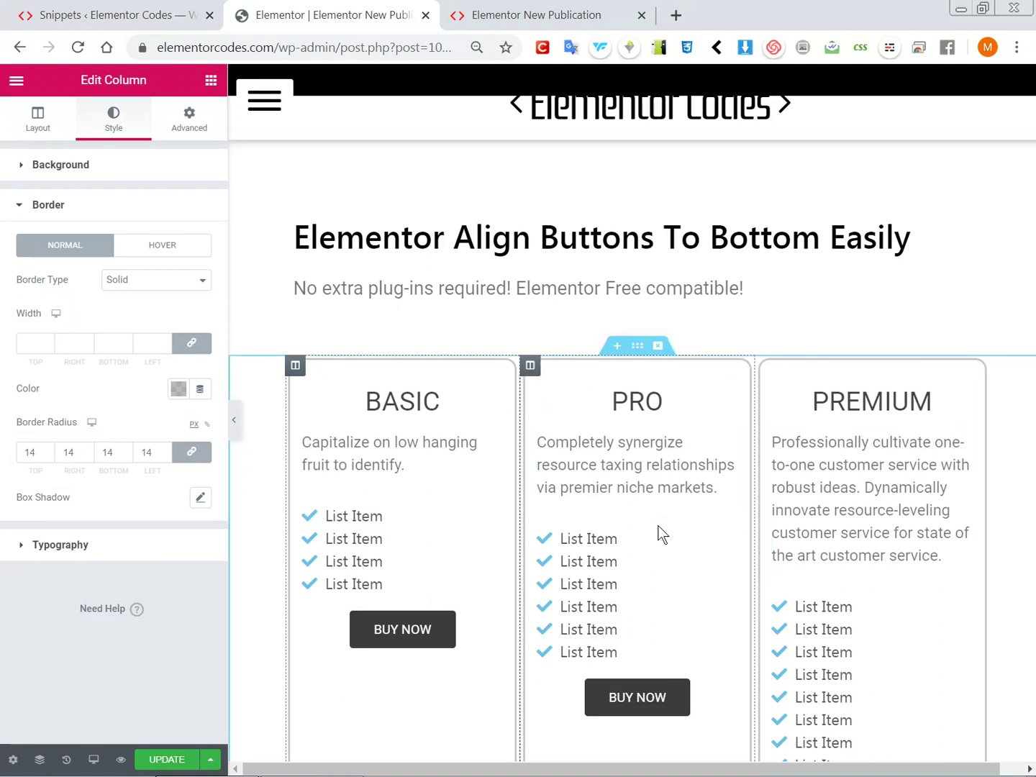
scroll(639, 525, down, 2)
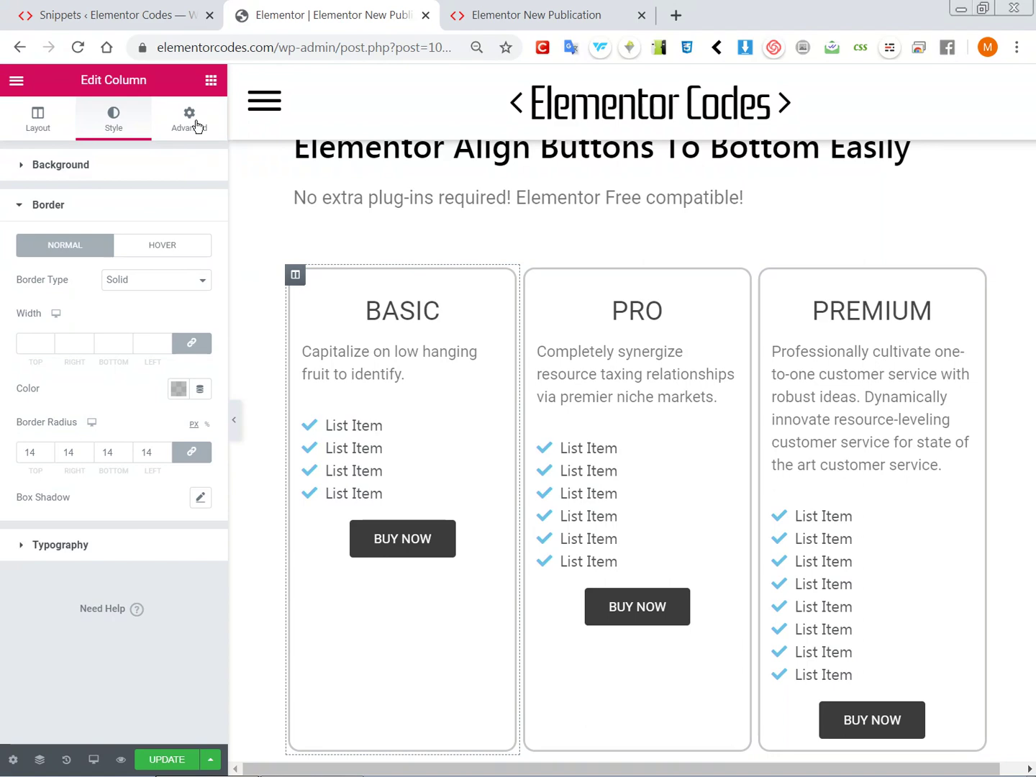
Reset zoom, open the BASIC column's Advanced > Custom CSS box, then go to the article tab.
key(ctrl+plus)
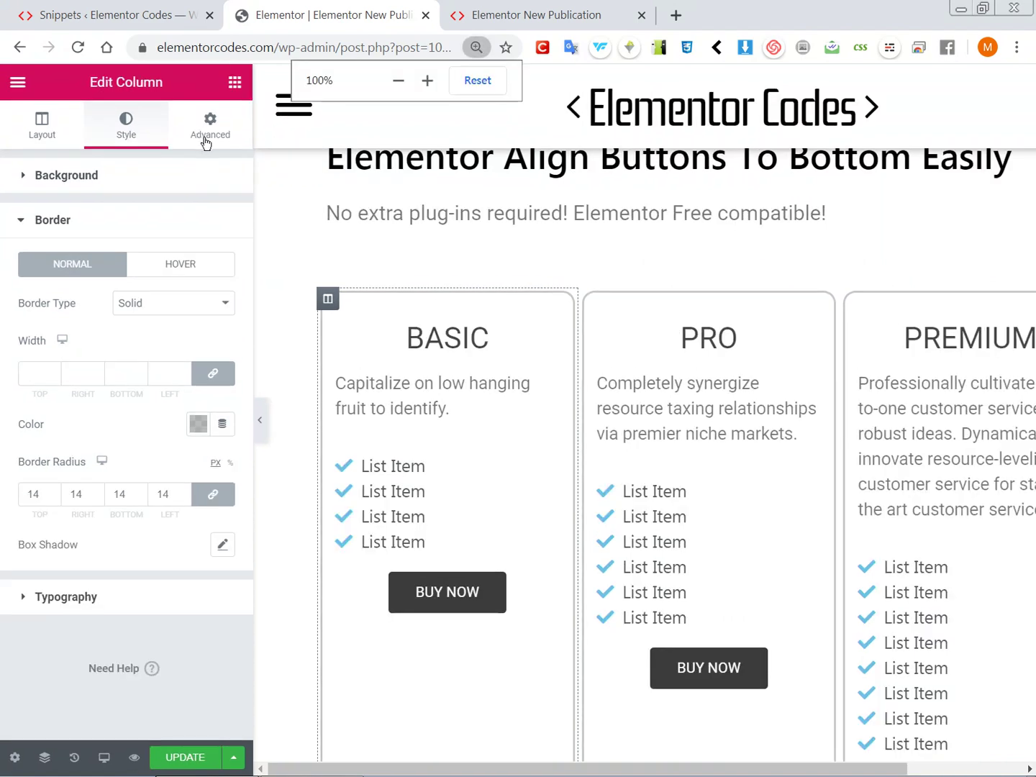
click(205, 140)
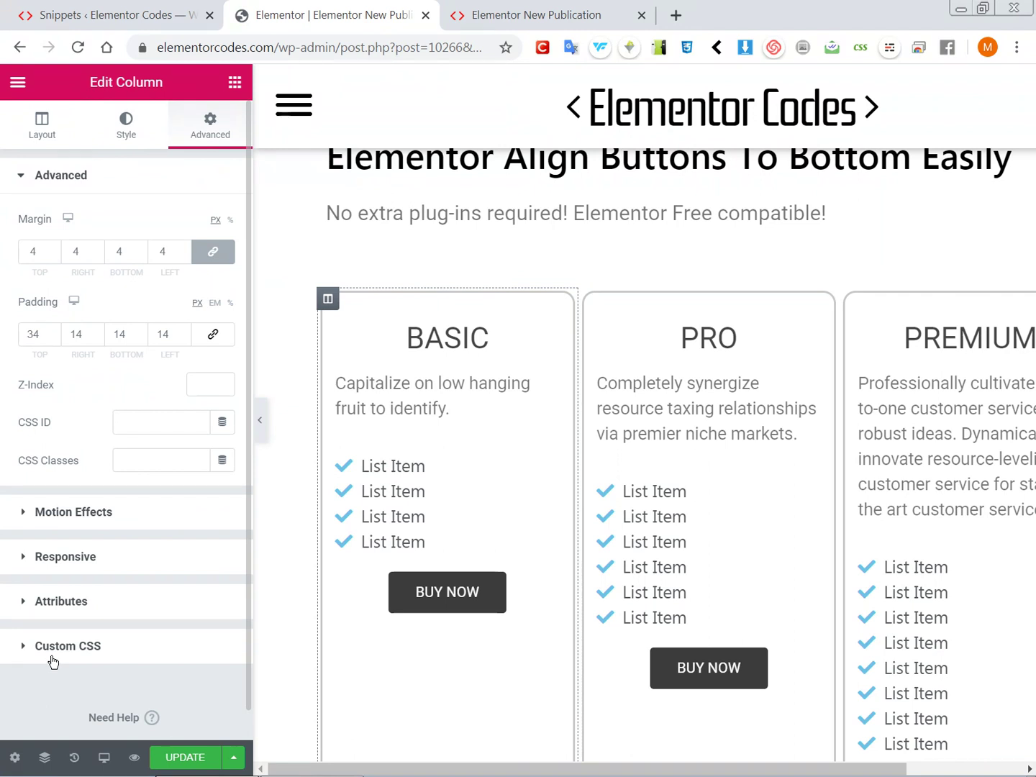
click(52, 658)
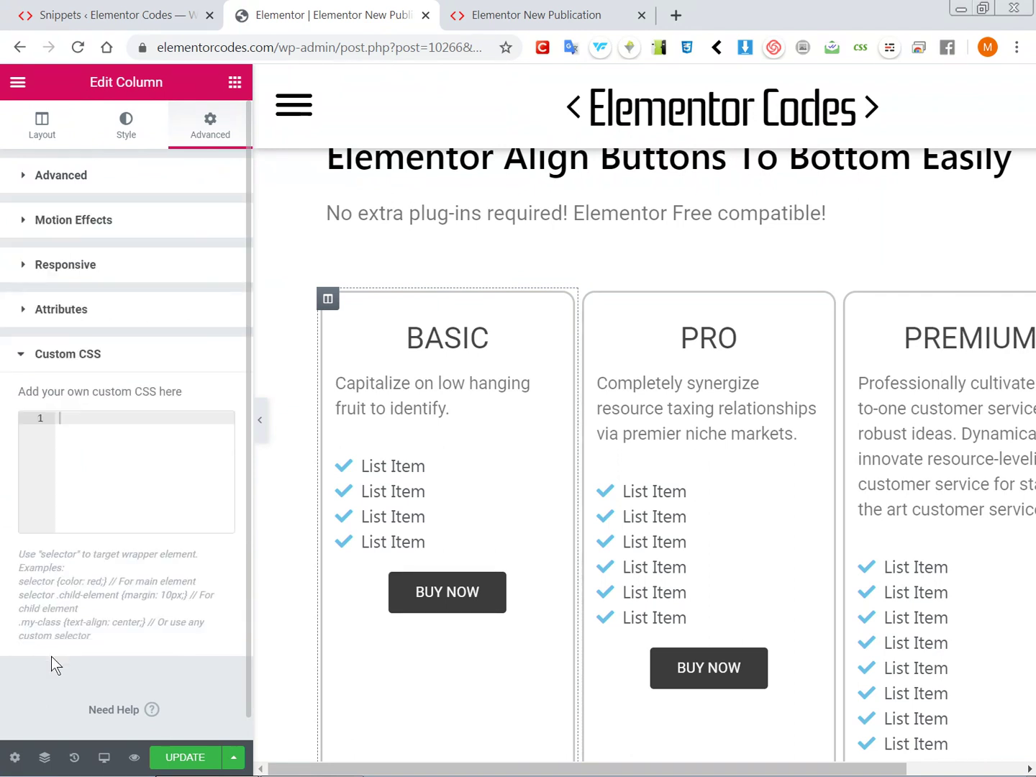
click(546, 10)
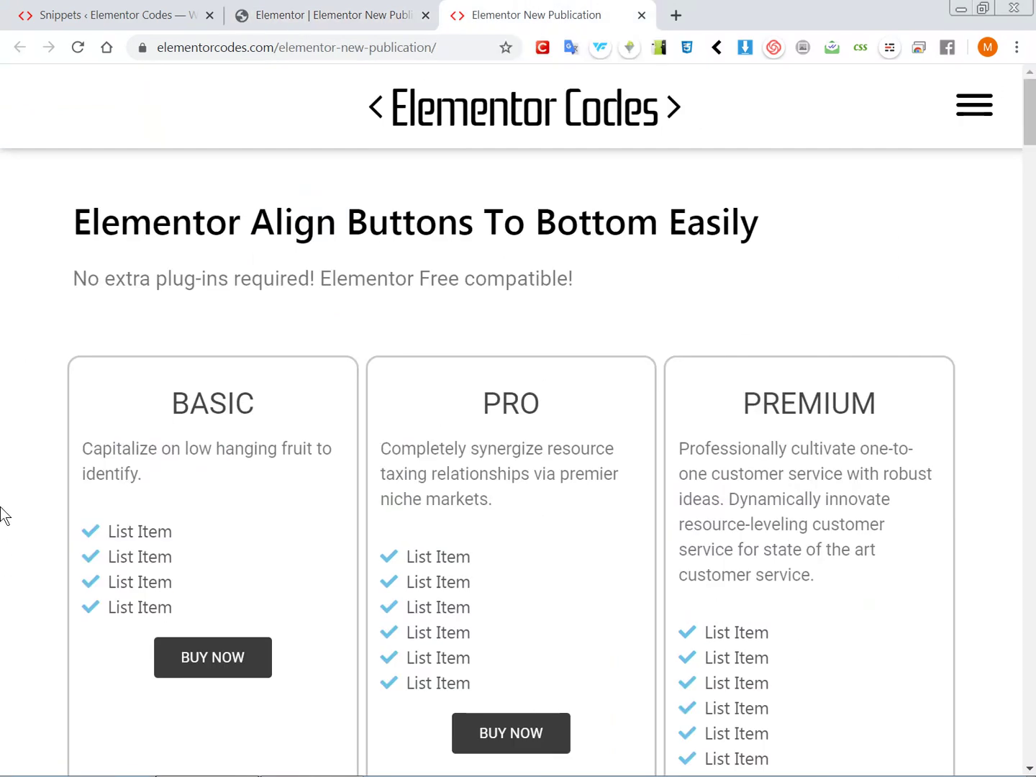
Scroll the Elementor Codes article to Step 2, copy its CSS snippet, and return to the editor.
scroll(3, 515, down, 2)
scroll(7, 460, up, 1)
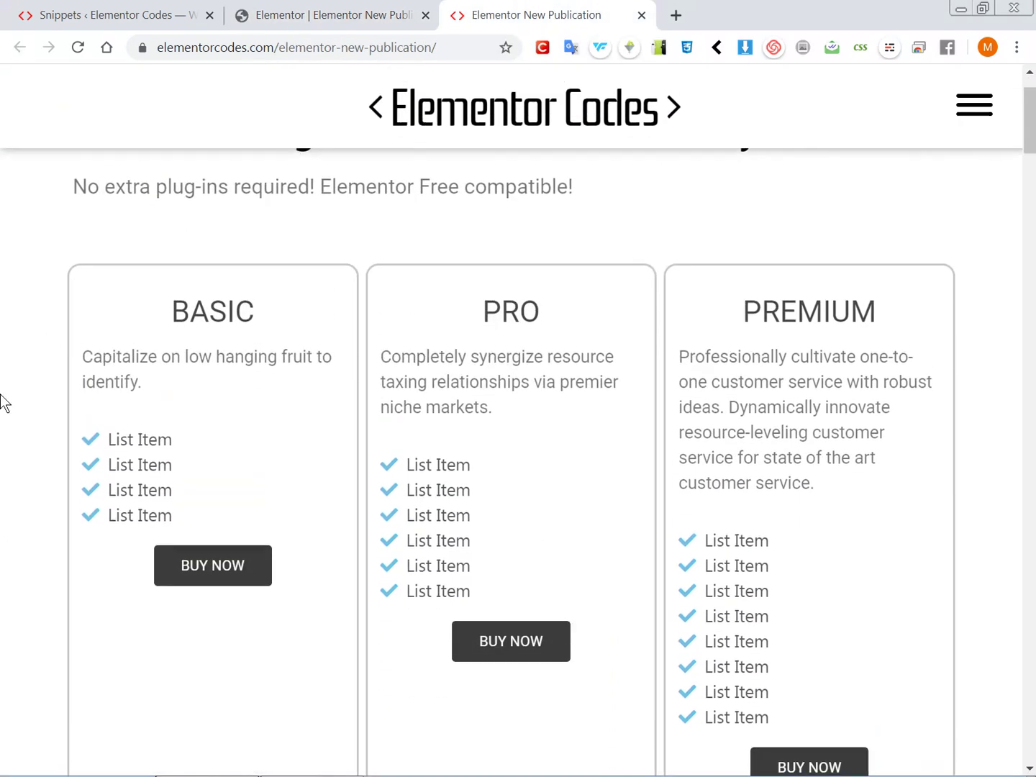
scroll(7, 403, down, 5)
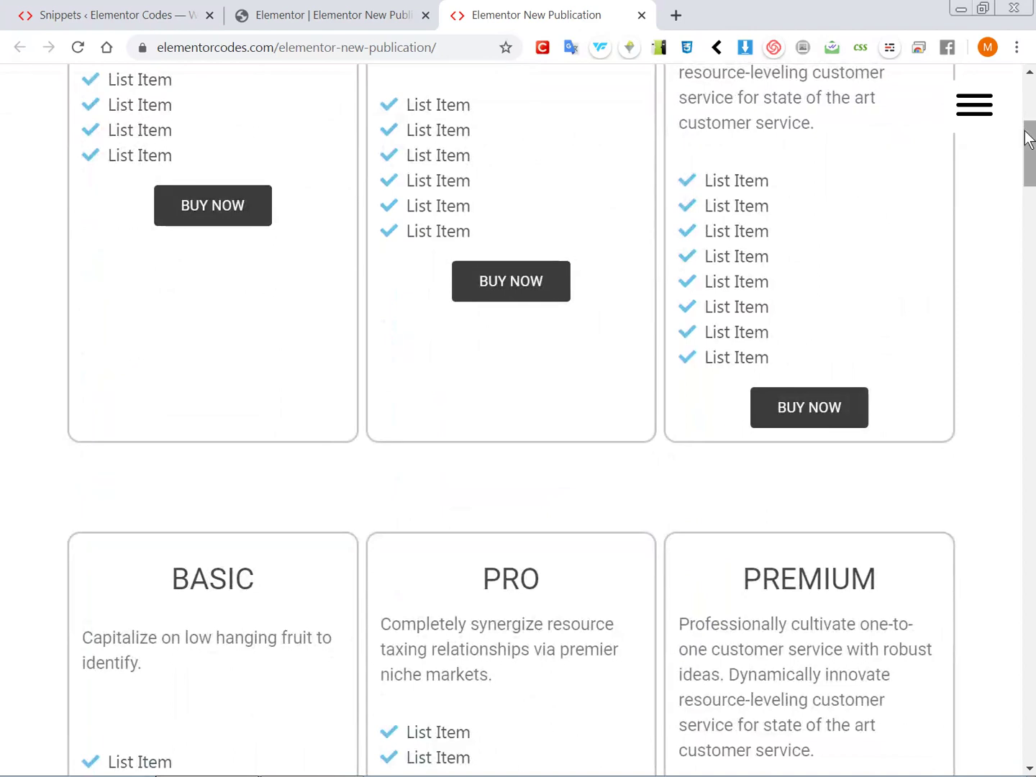
drag(1029, 138, 1033, 335)
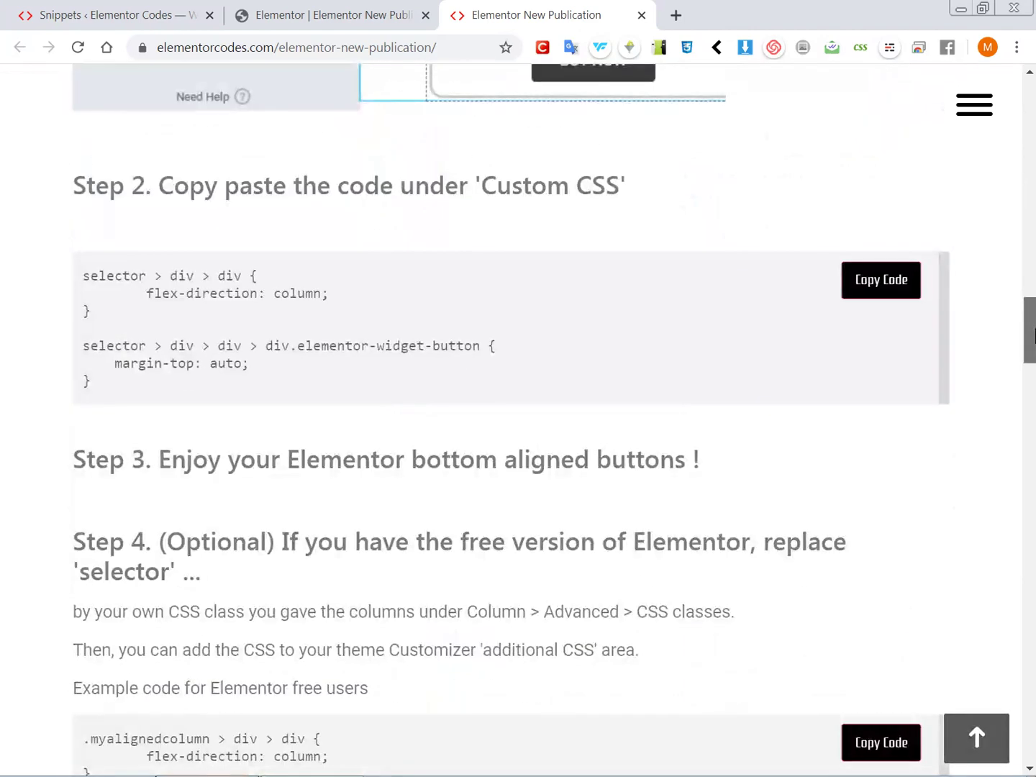
scroll(108, 237, up, 3)
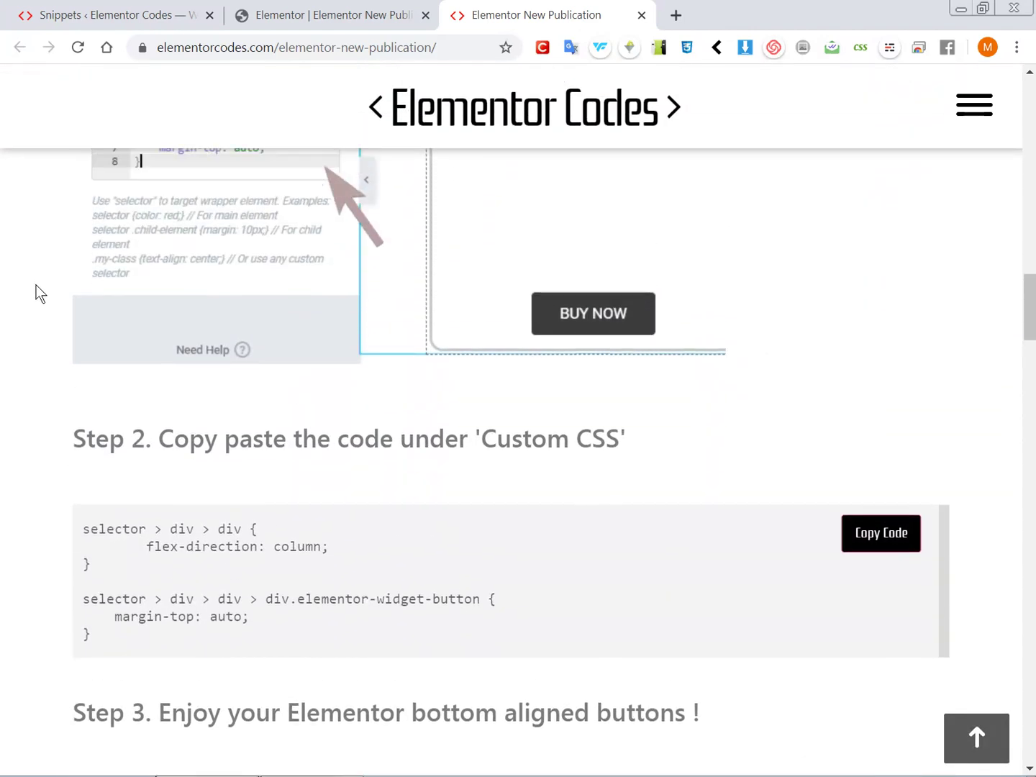
click(866, 551)
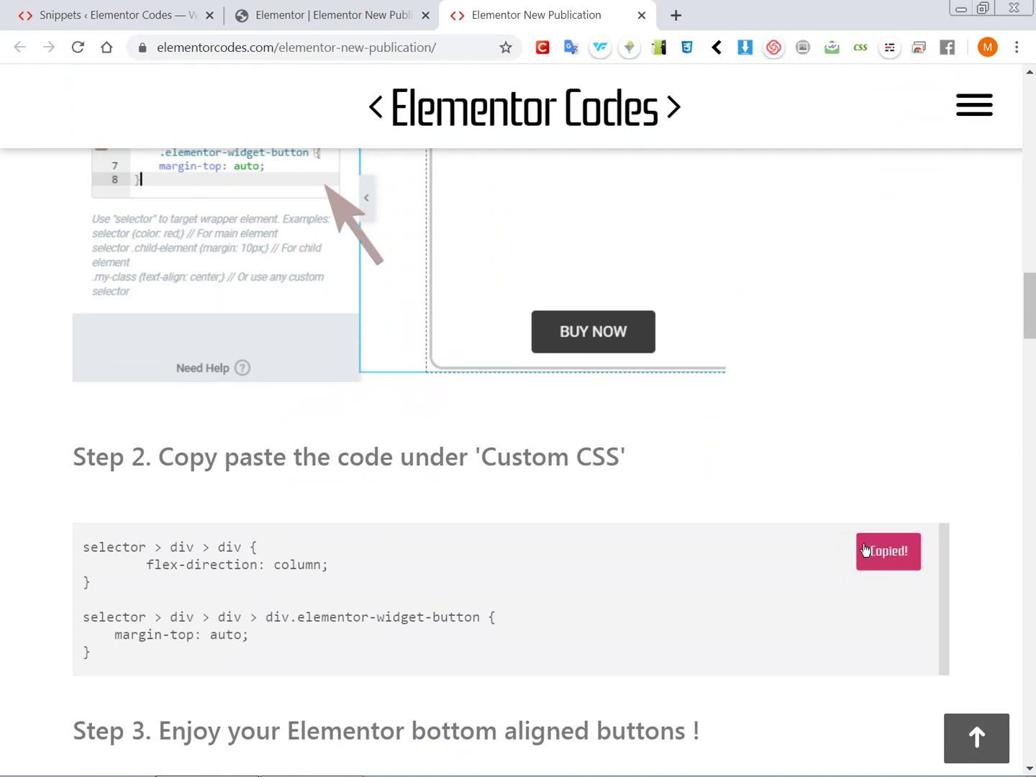
click(293, 10)
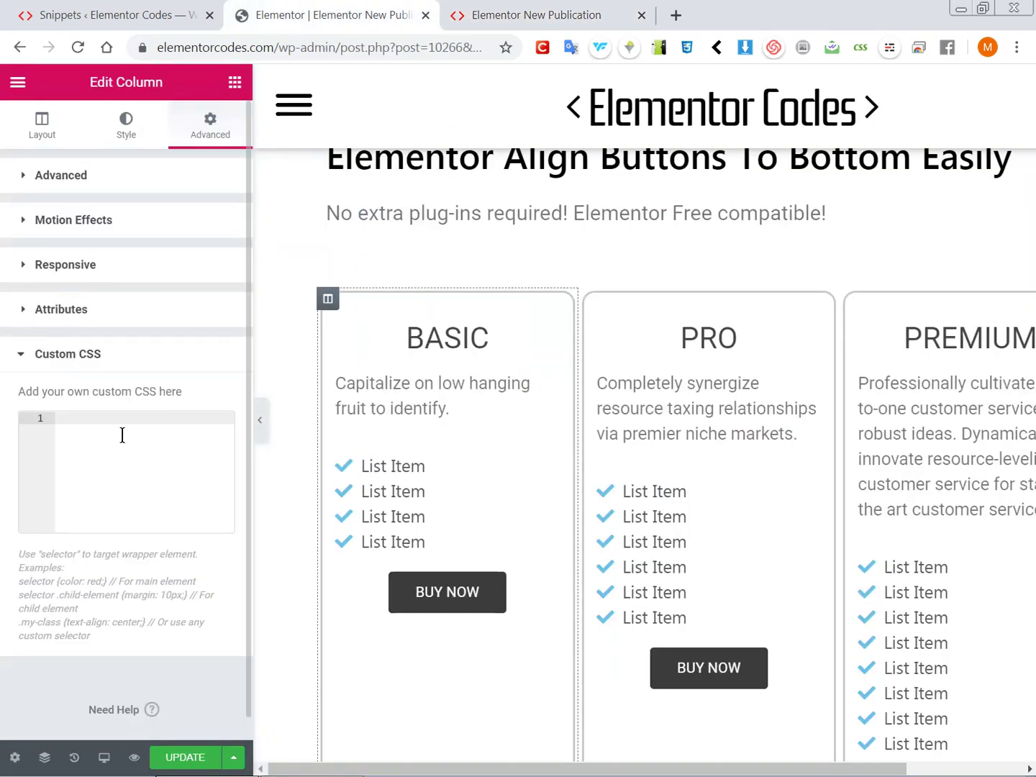
Paste the bottom-align CSS into the BASIC column and give it the CSS class myalignedcolumn.
key(ctrl+v)
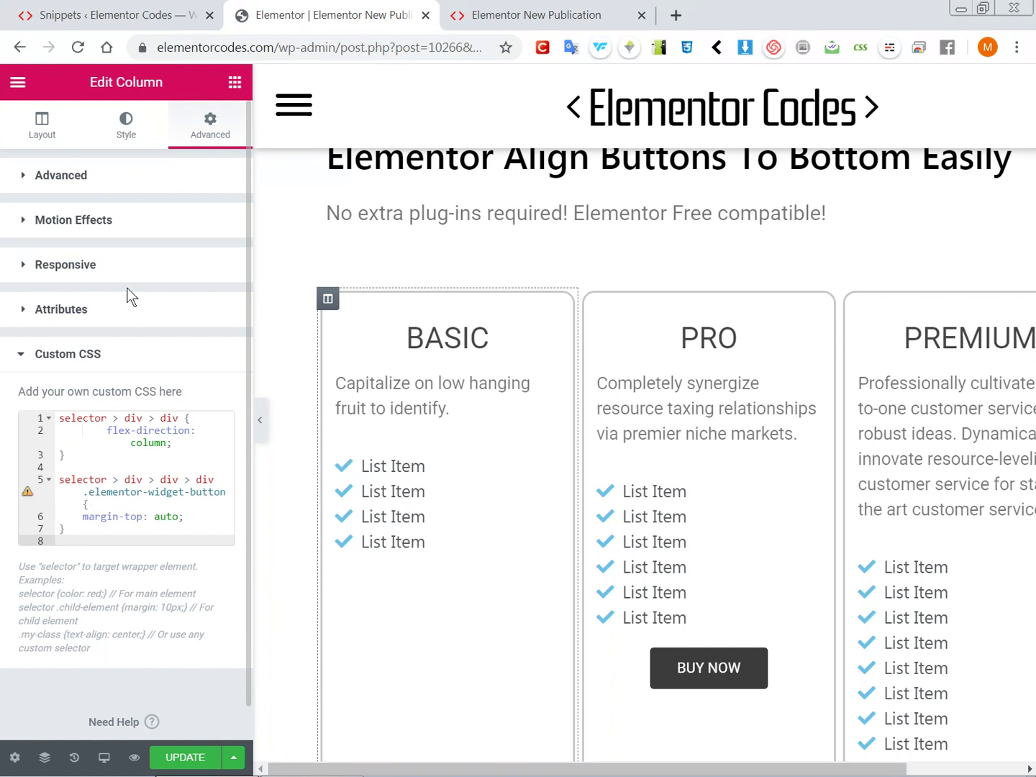
click(83, 187)
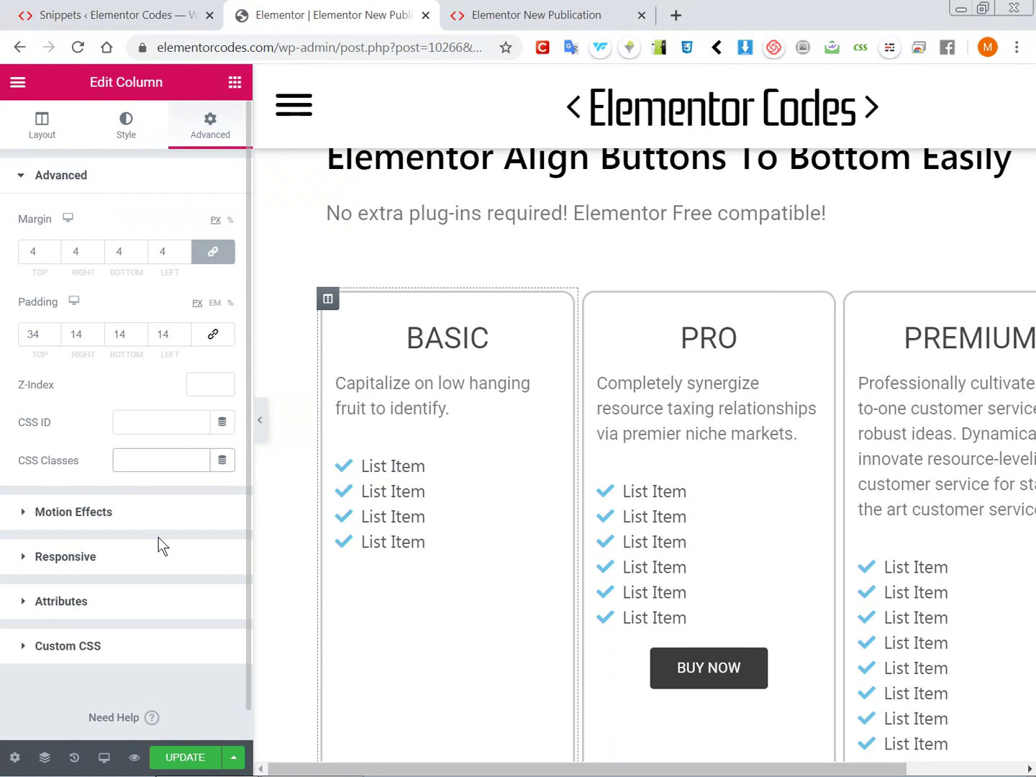
text(myalignedcolumn)
key(ctrl+a)
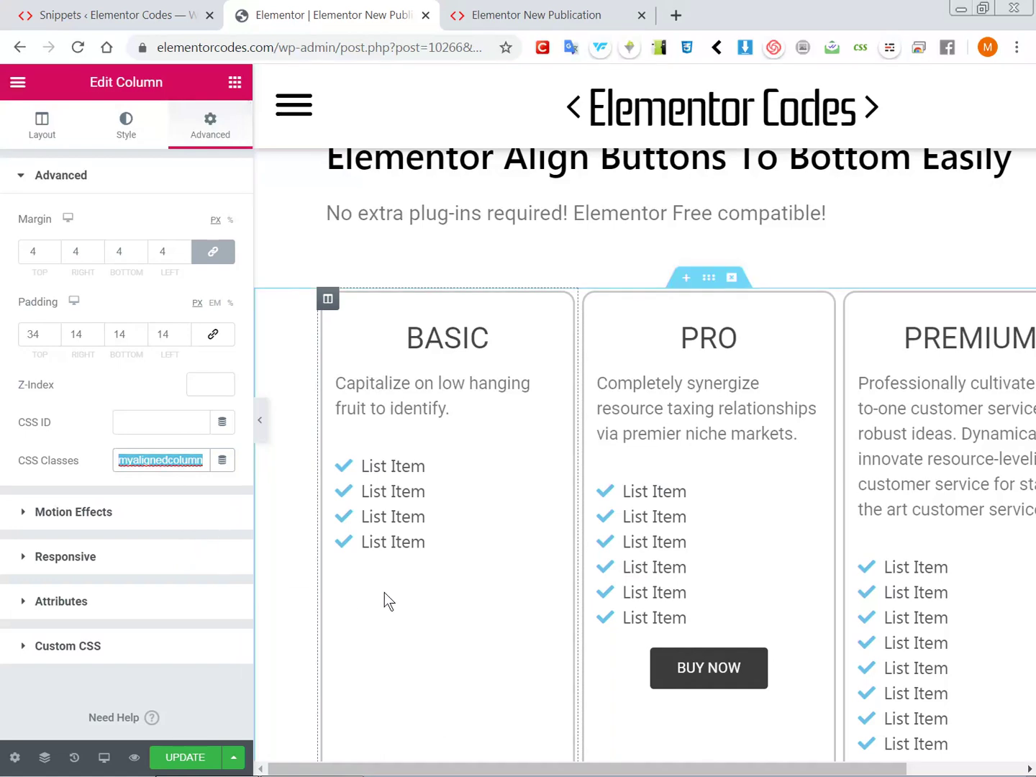
scroll(384, 592, down, 1)
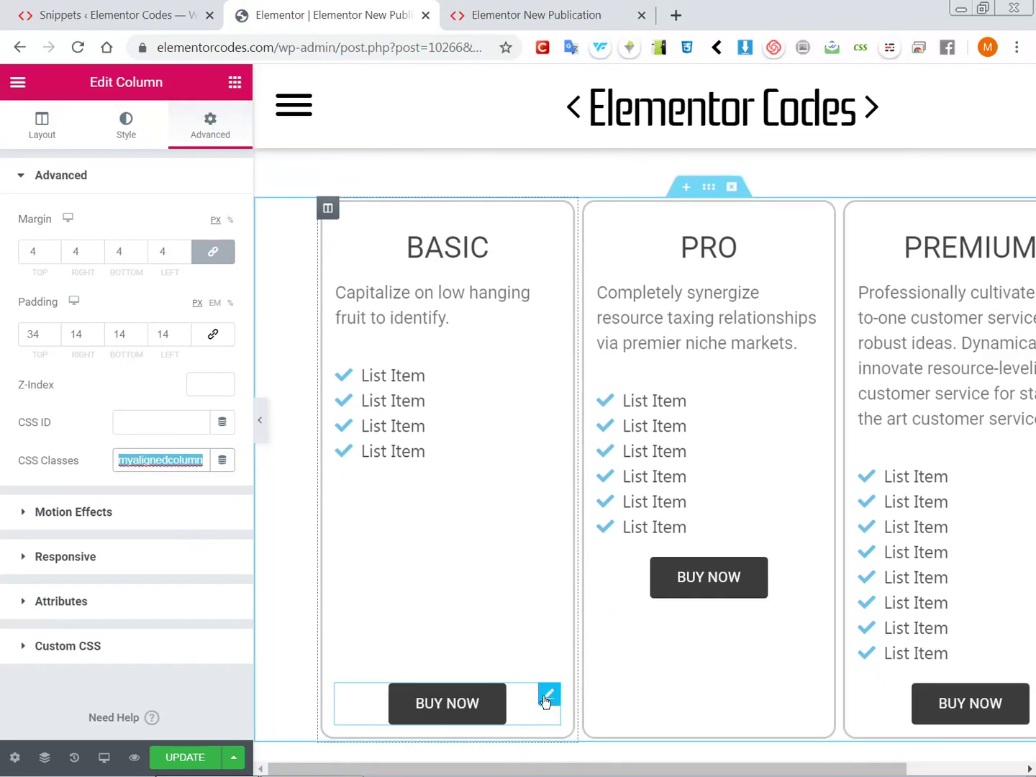
Copy the free-version example CSS from the Elementor Codes article.
click(594, 13)
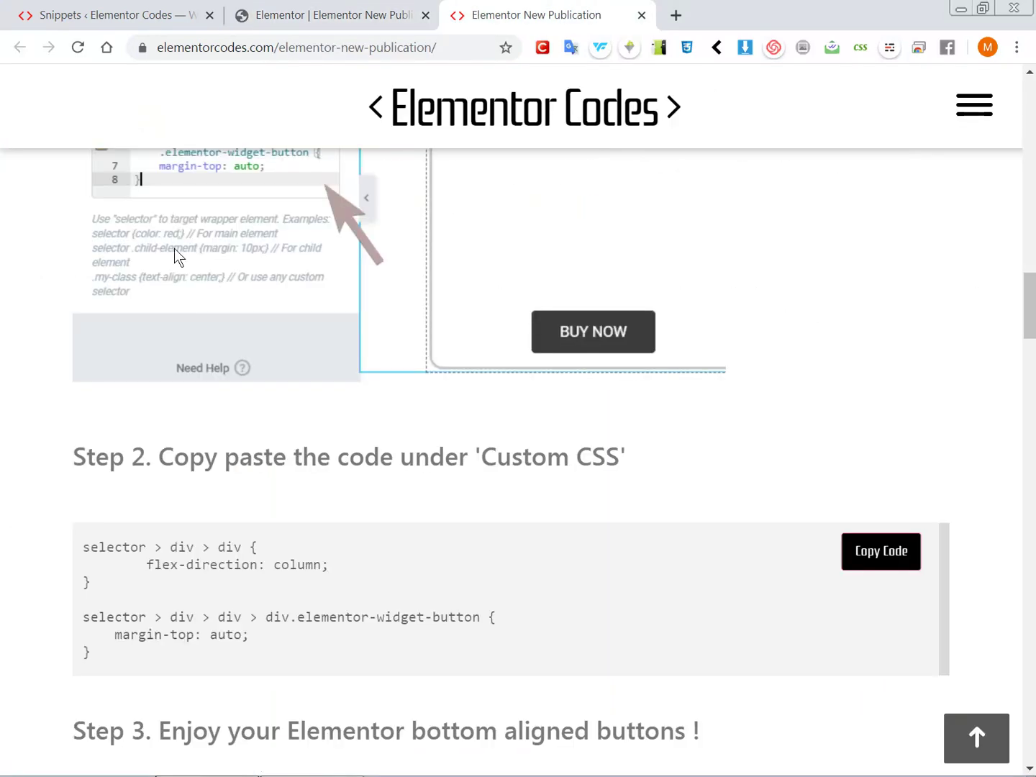
scroll(2, 468, down, 8)
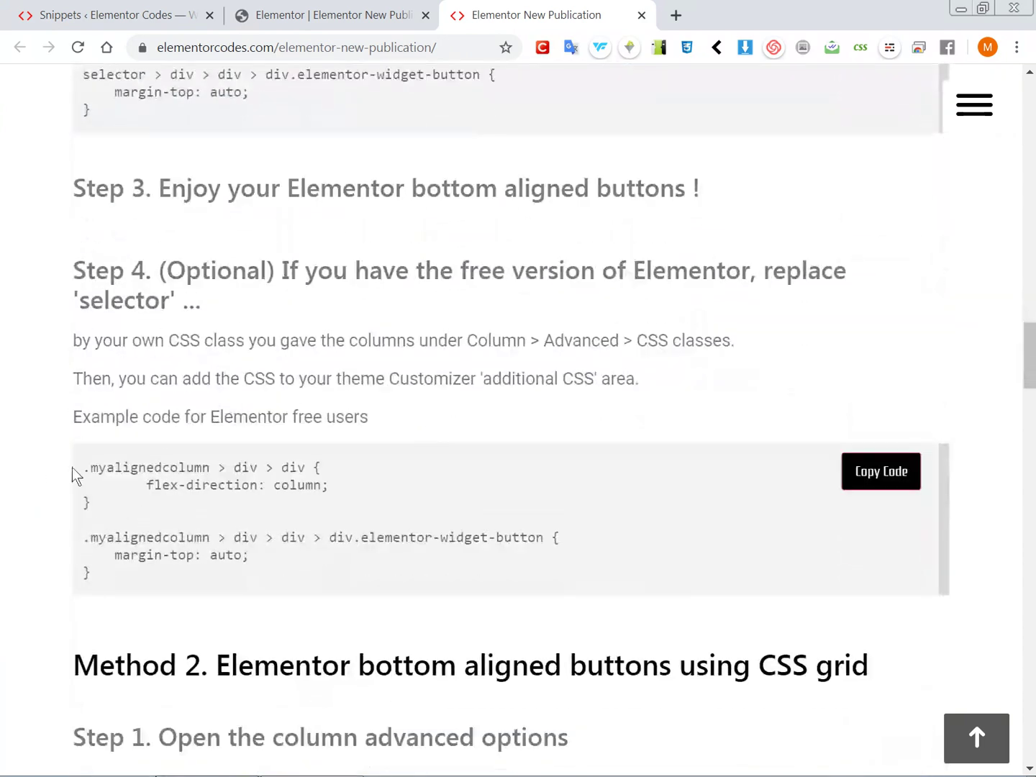
click(882, 473)
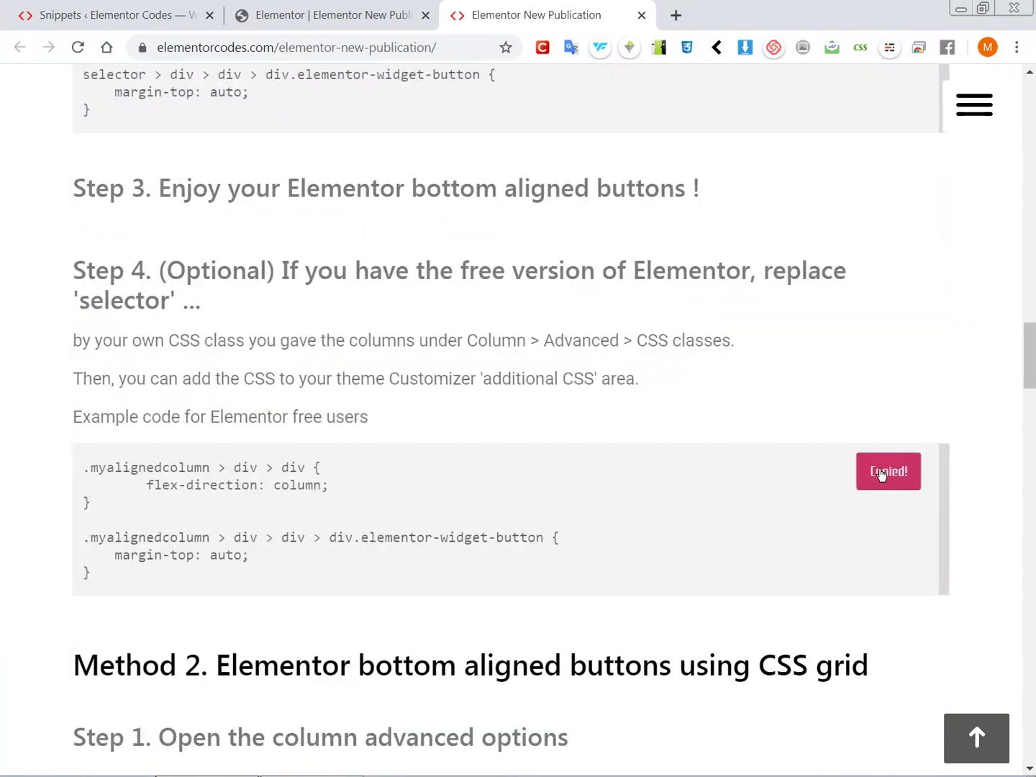
Back in the editor, search the widget list for html.
click(358, 13)
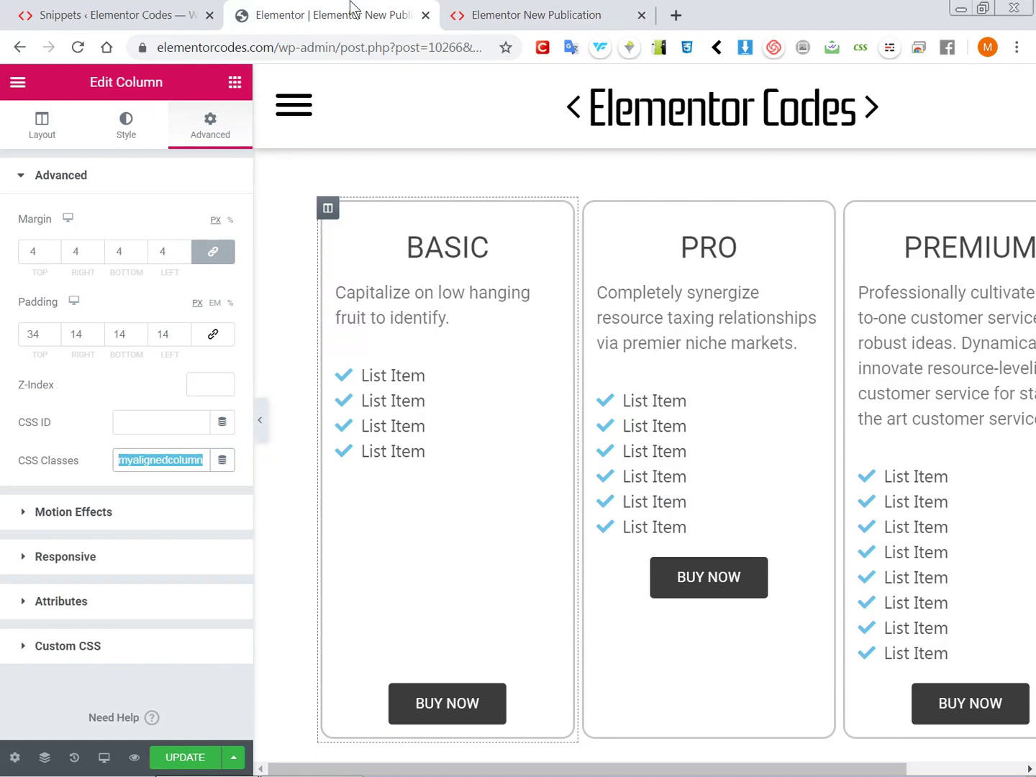
scroll(446, 502, up, 1)
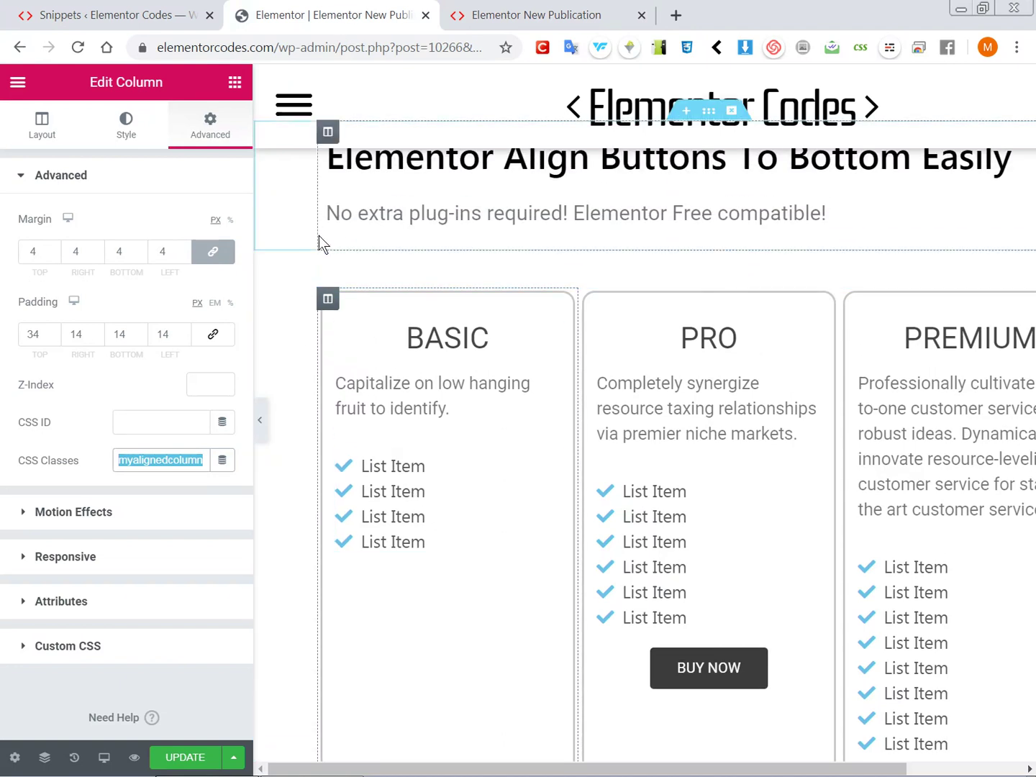
click(236, 81)
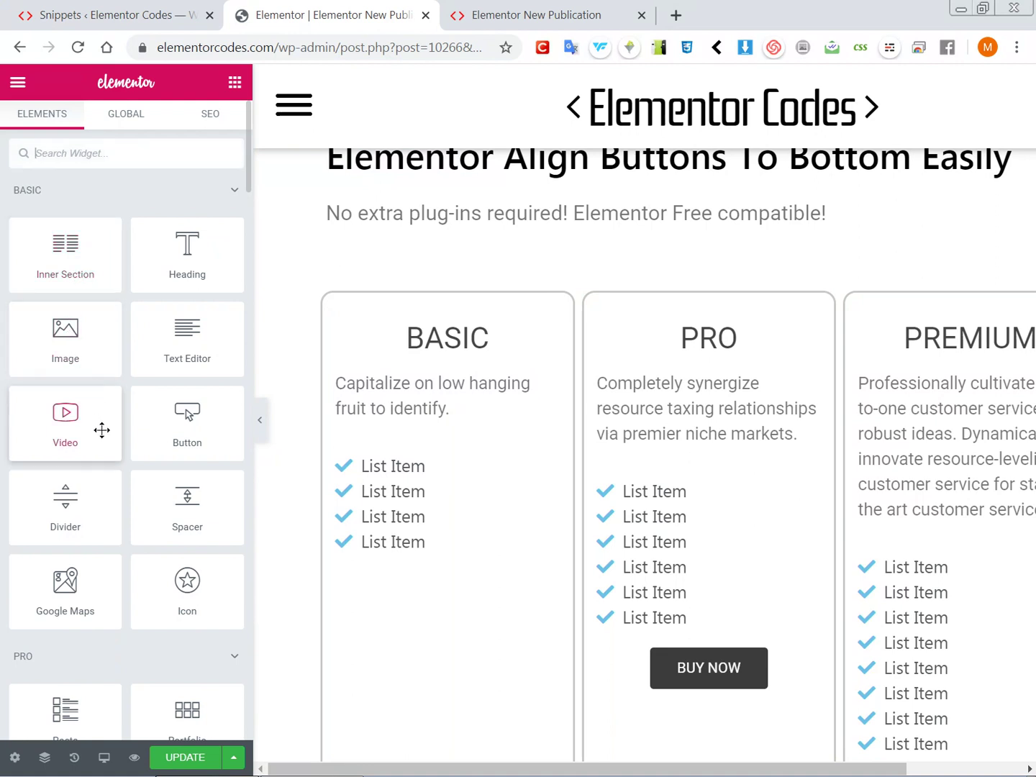
text(html)
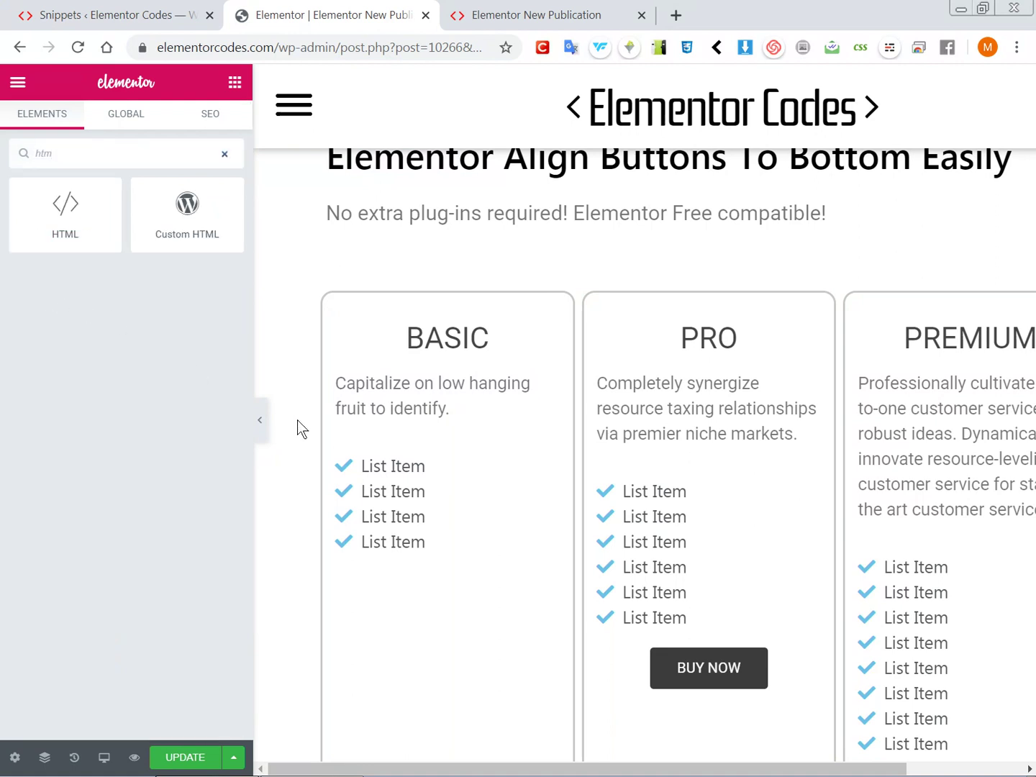
Delete all custom CSS from the BASIC column's Advanced > Custom CSS box.
click(327, 299)
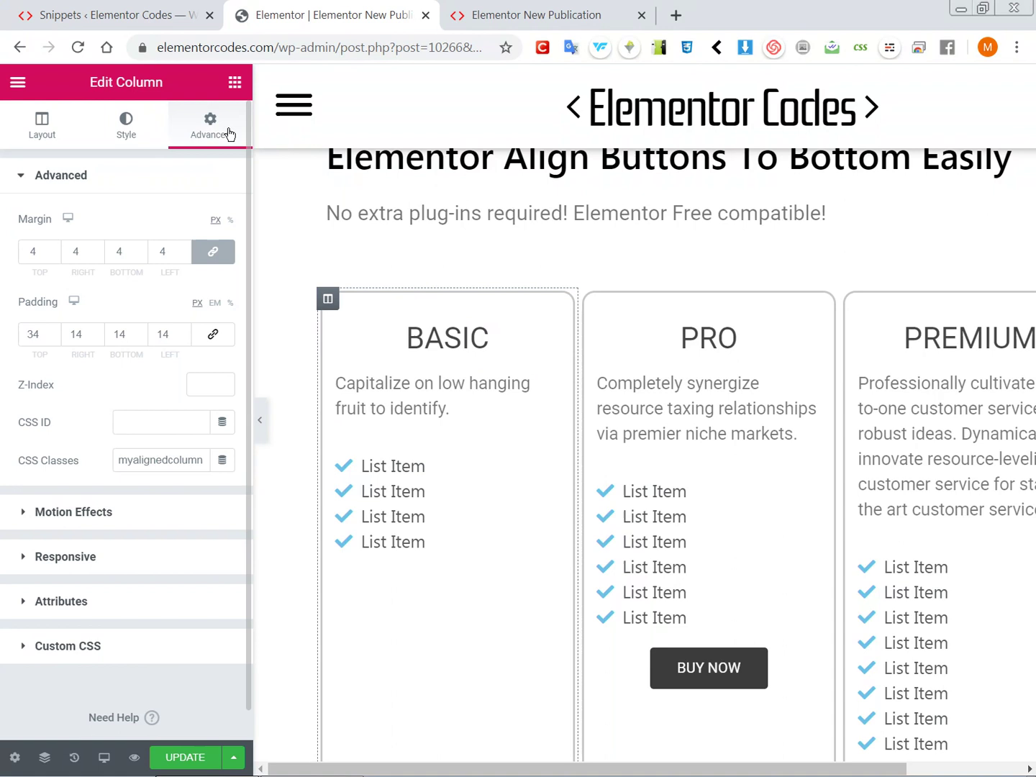
click(75, 651)
click(113, 508)
key(ctrl+a)
key(Delete)
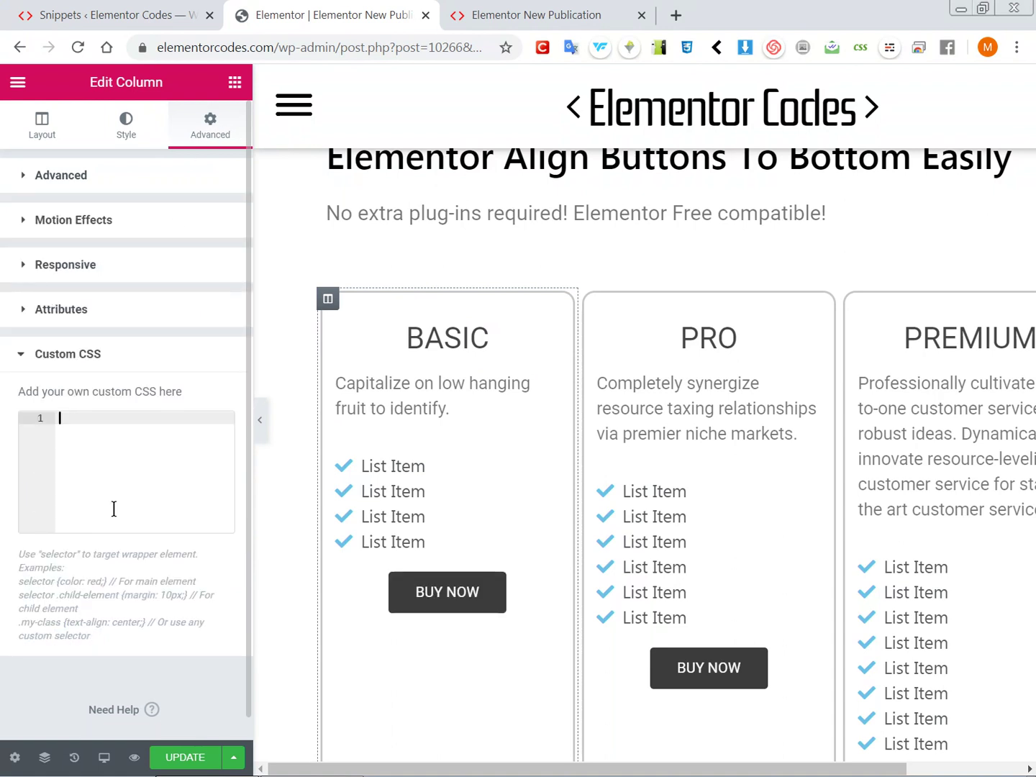
Drop an HTML widget below the subtitle and paste the .myalignedcolumn rules inside <style> tags.
click(234, 82)
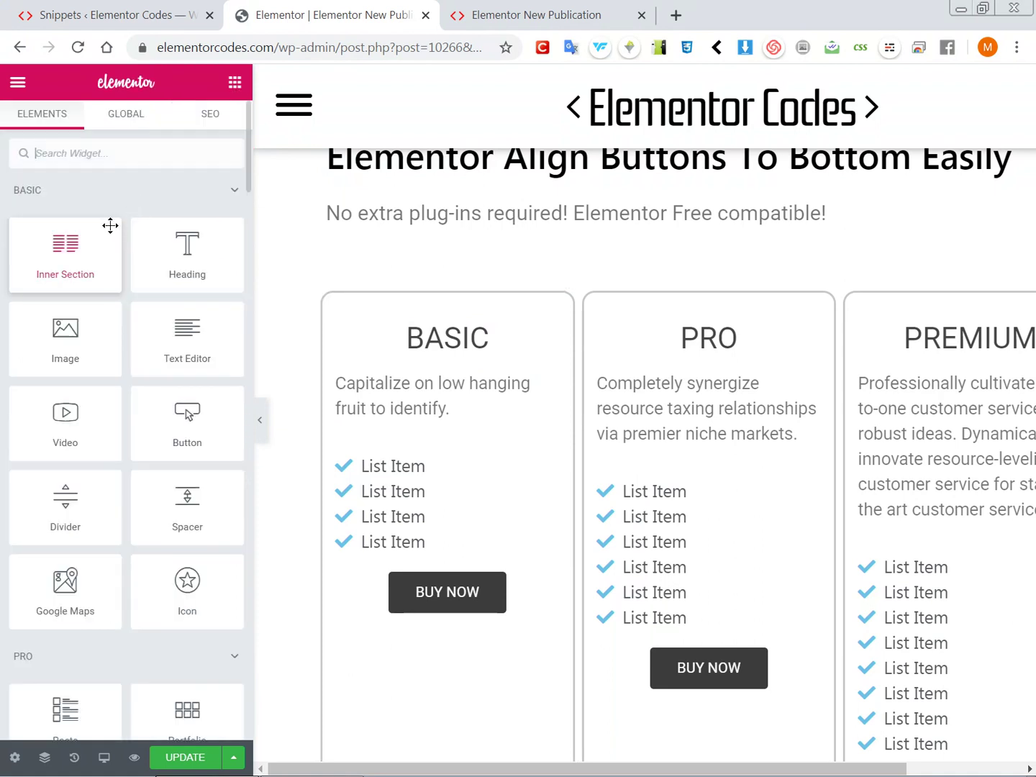
text(htm)
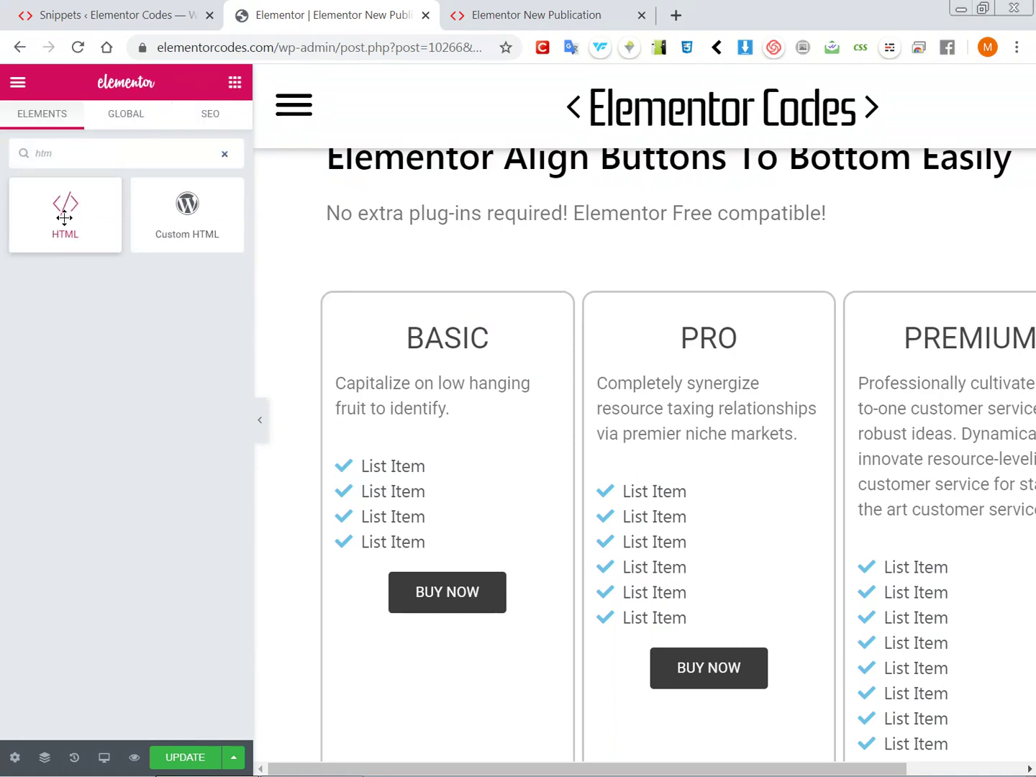
drag(57, 223, 453, 228)
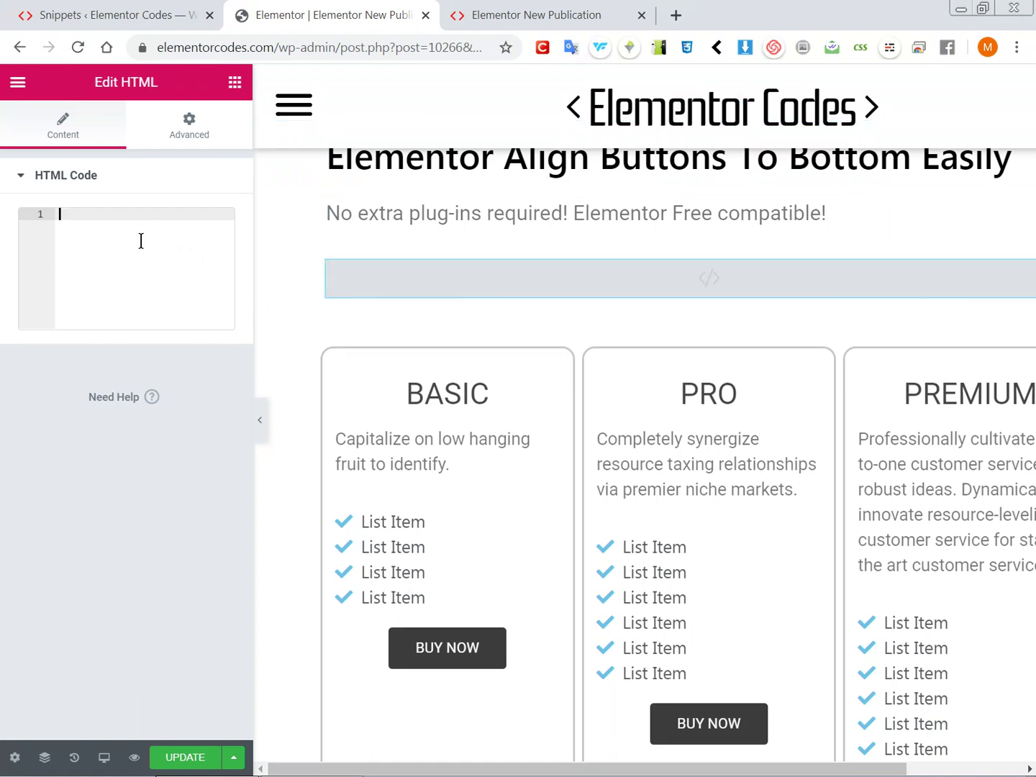
text(<style)
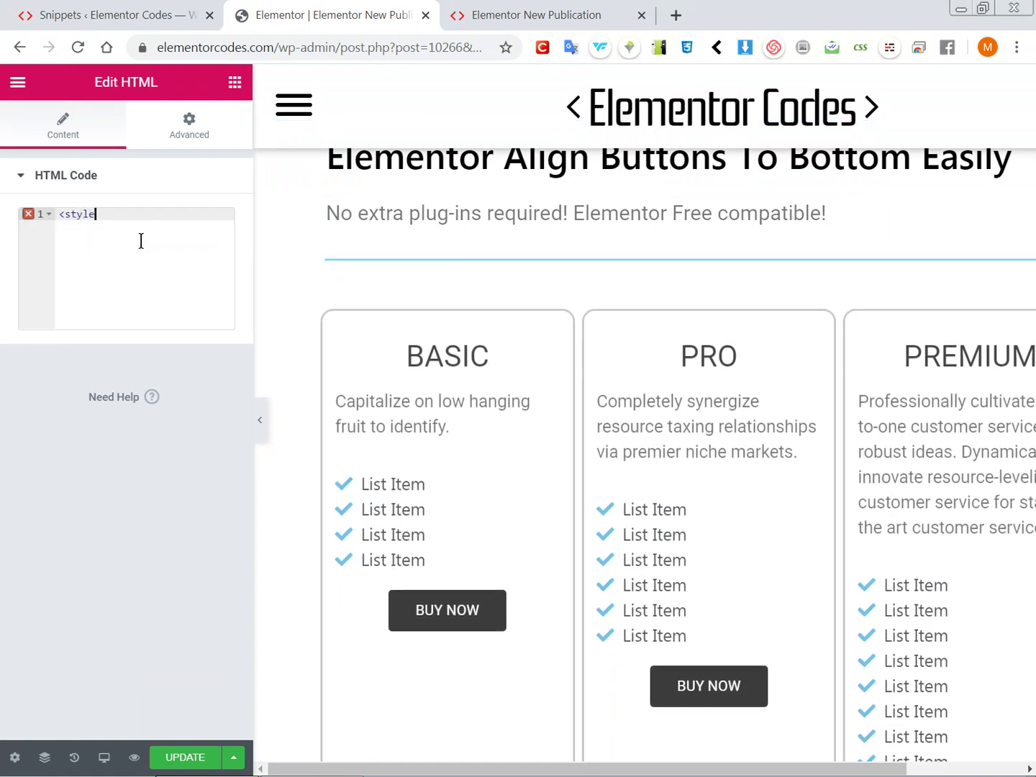
text(>)
key(Return)
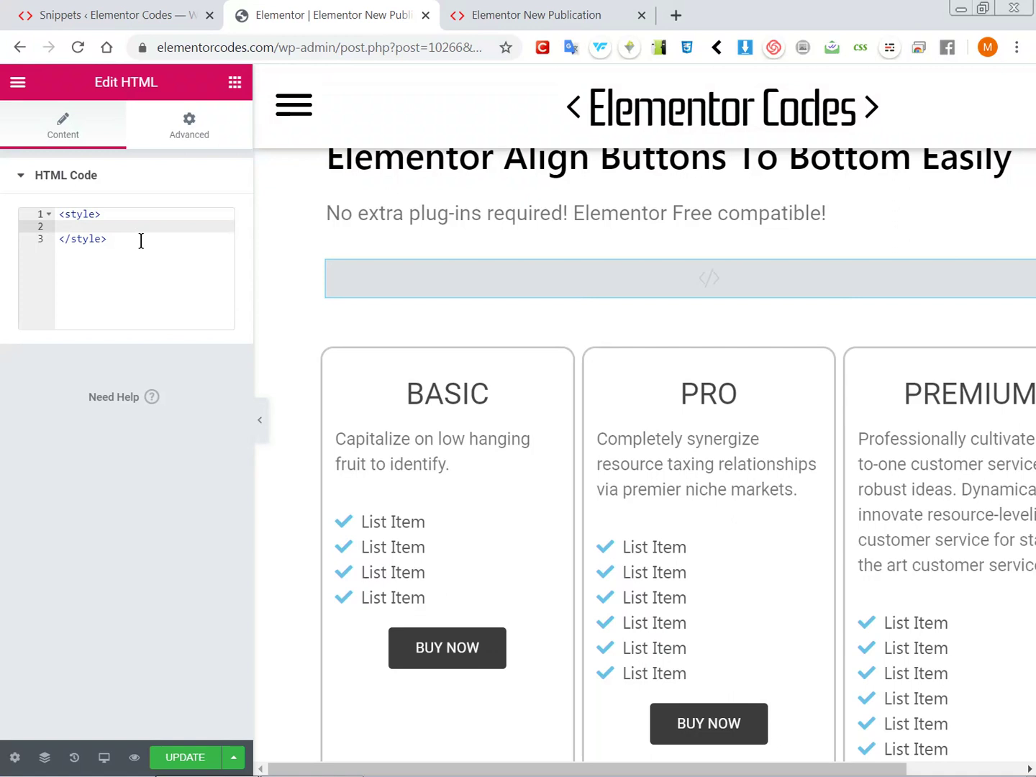
key(ctrl+v)
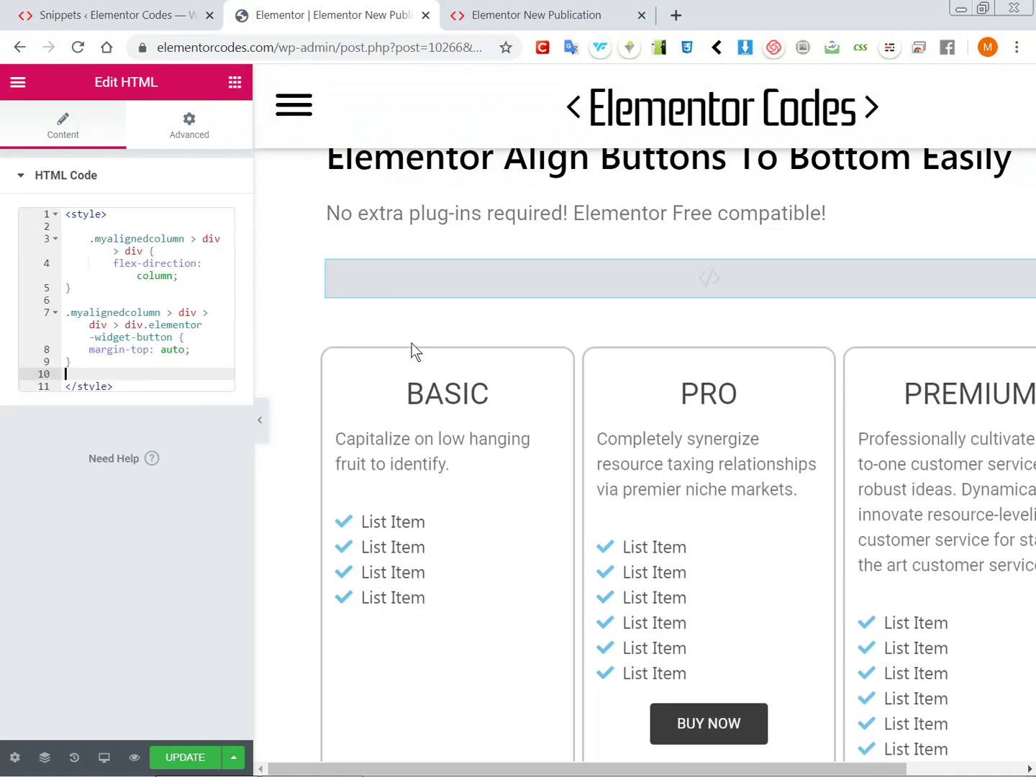
scroll(446, 418, down, 3)
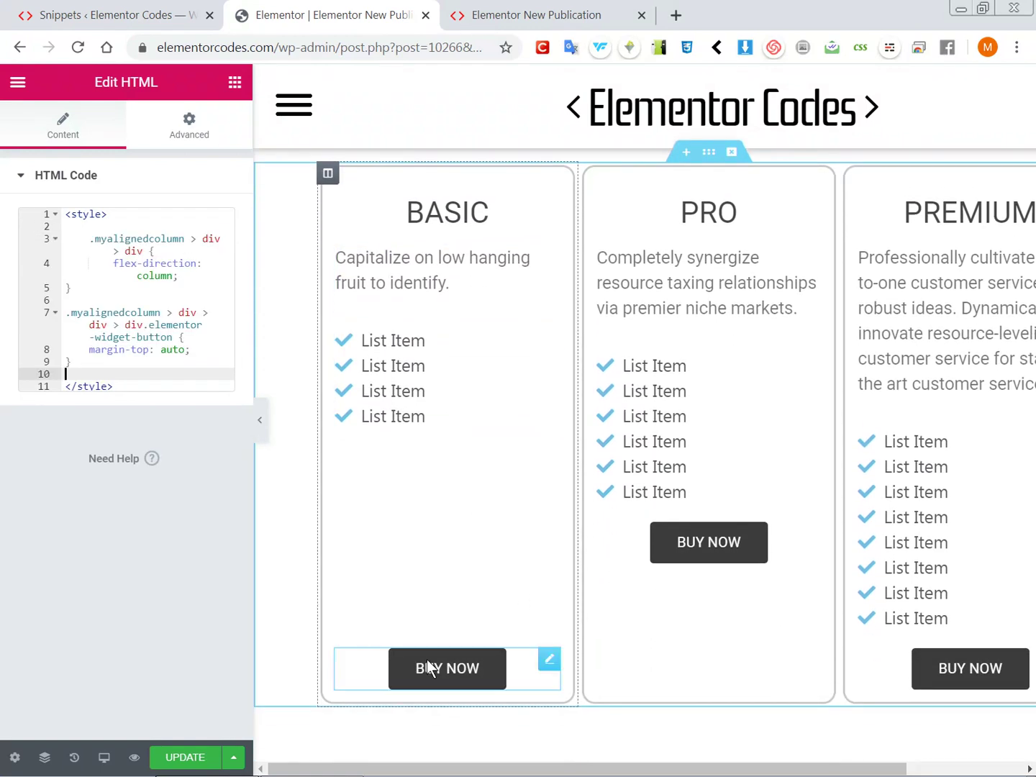
Open the BASIC card's Buy Now button settings (text Buy now, Medium size).
click(550, 661)
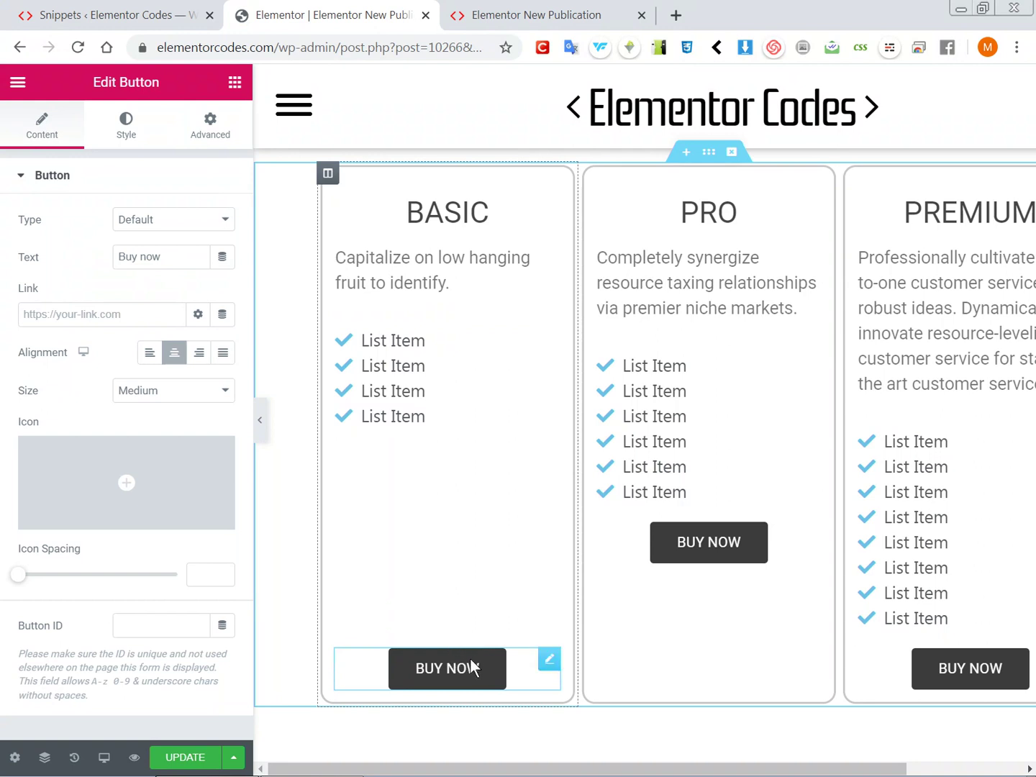
scroll(444, 625, up, 1)
scroll(437, 615, up, 1)
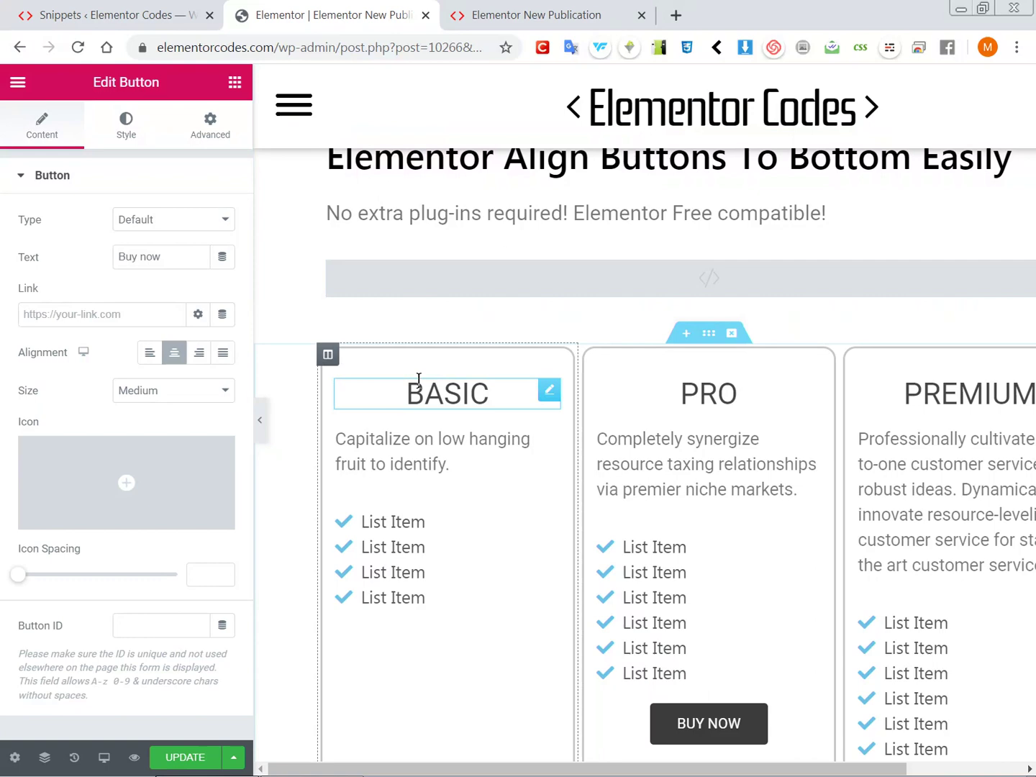
Select the PRO column and copy the Step 2 CSS code from the tutorial article.
scroll(558, 454, down, 1)
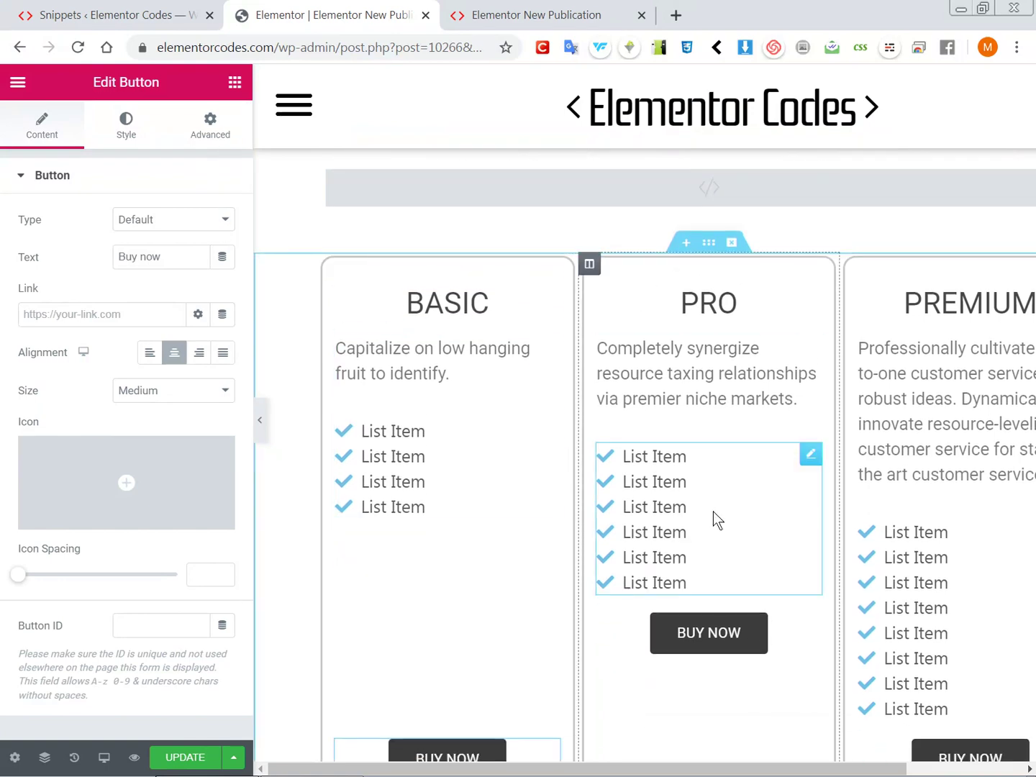
click(589, 264)
click(564, 10)
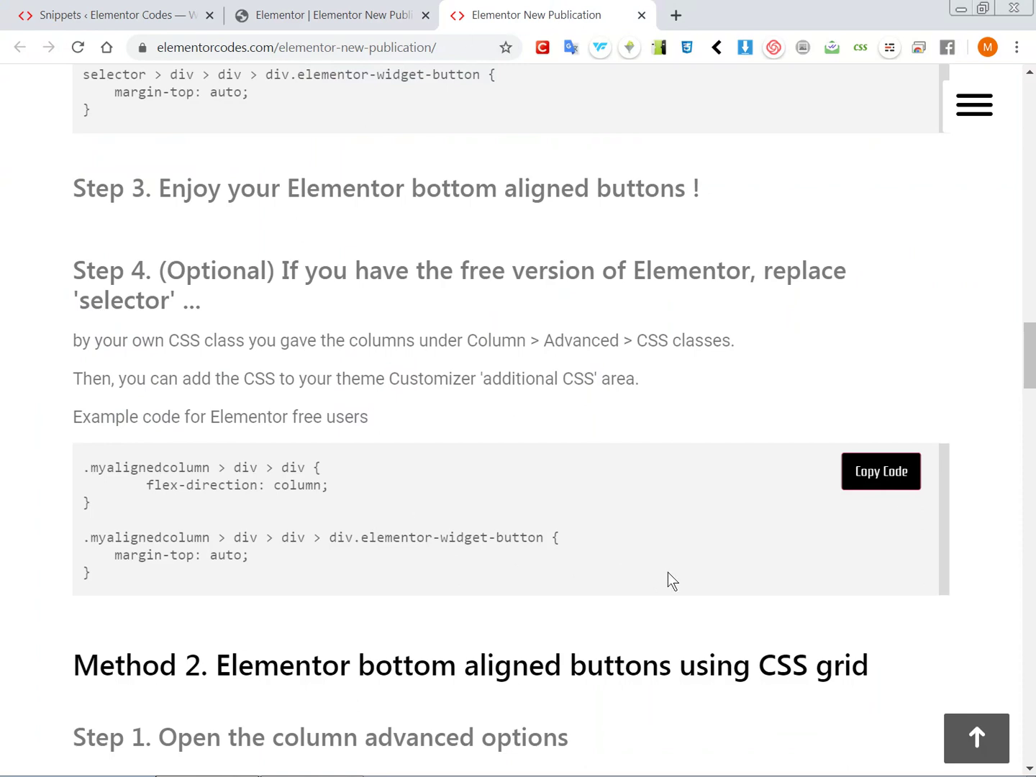
scroll(633, 504, up, 1)
scroll(597, 432, up, 3)
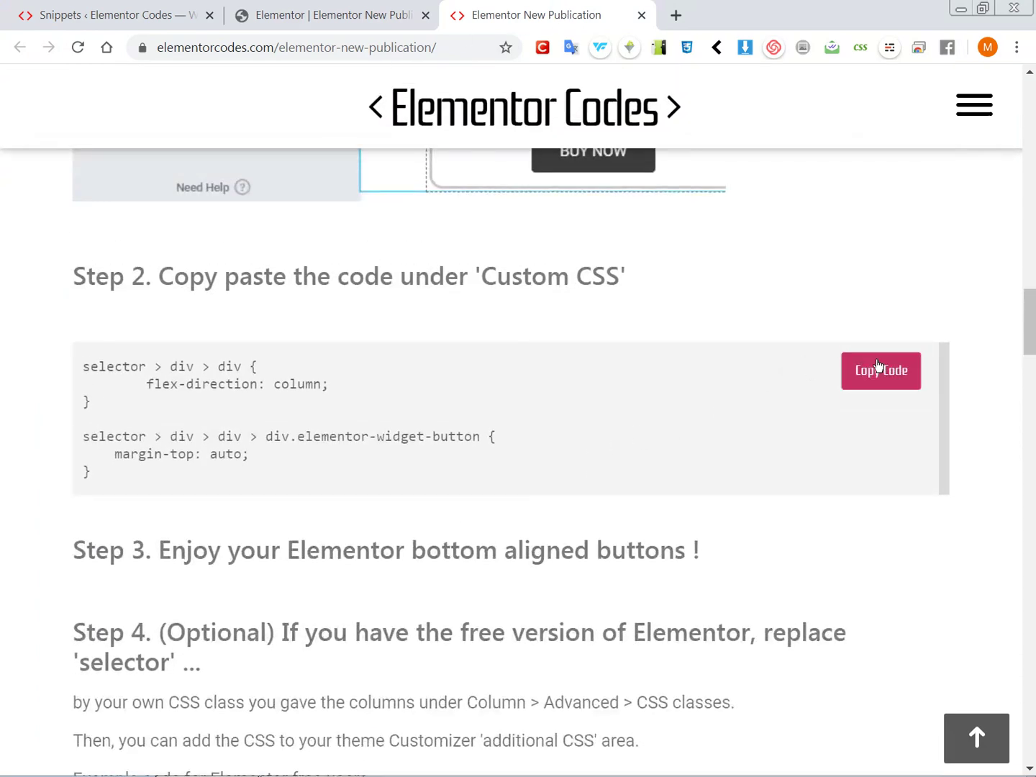
click(877, 365)
click(366, 11)
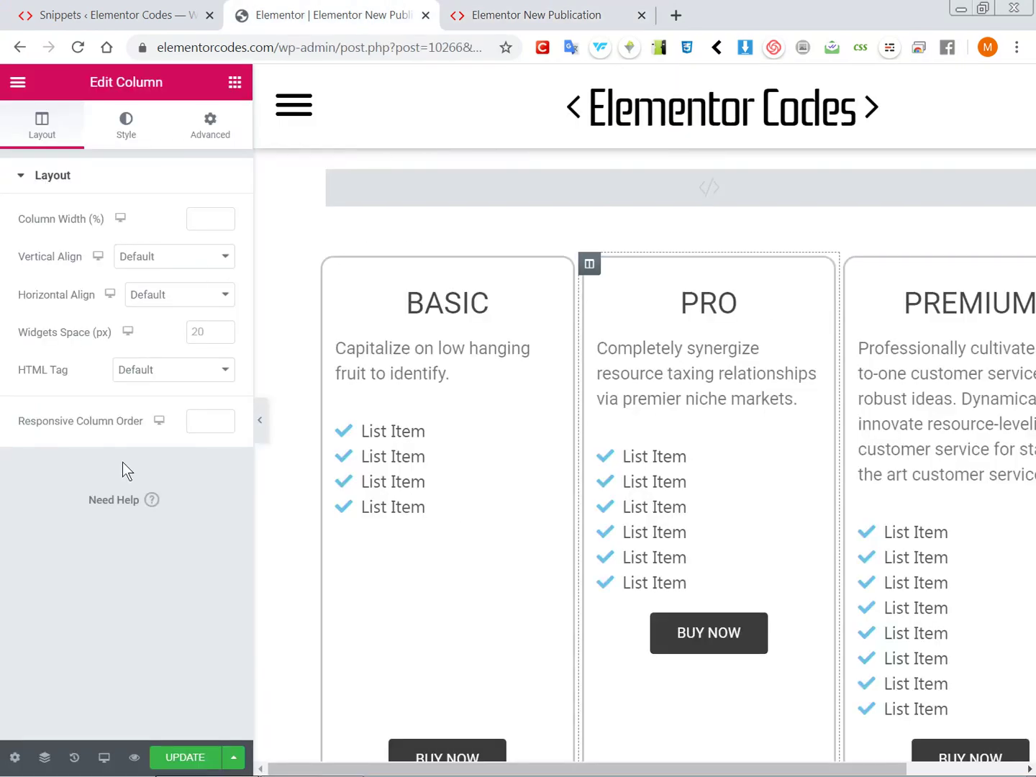
Paste the Step 2 CSS into the PRO column's Custom CSS and save with UPDATE.
click(205, 141)
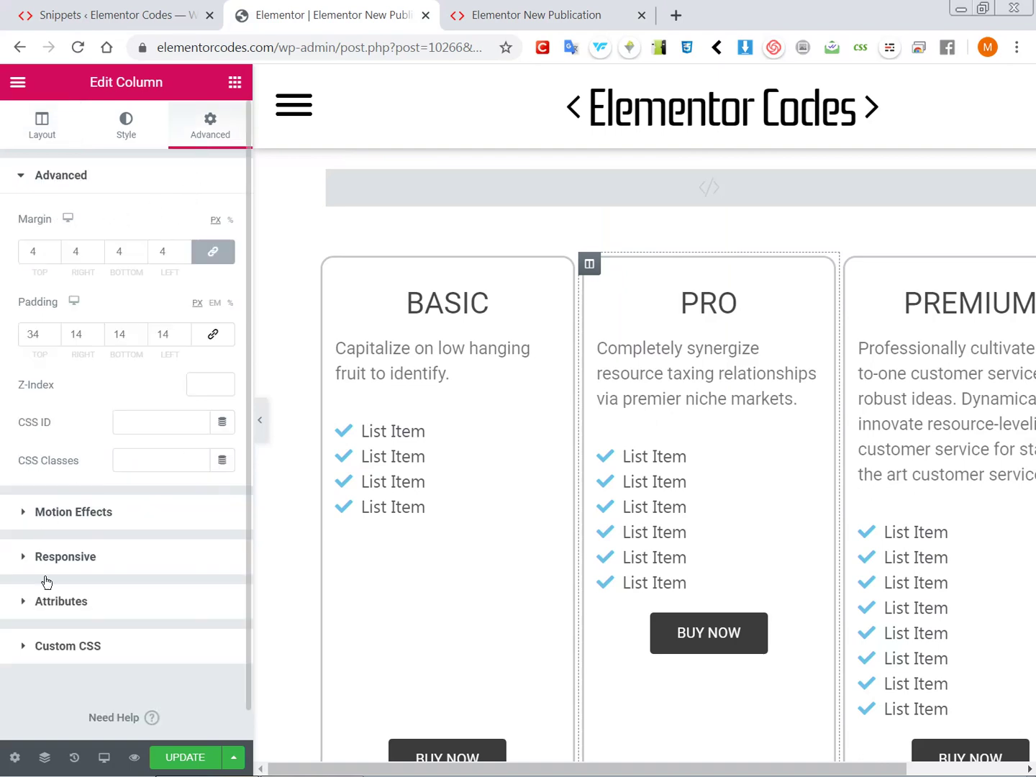
click(70, 644)
key(ctrl+v)
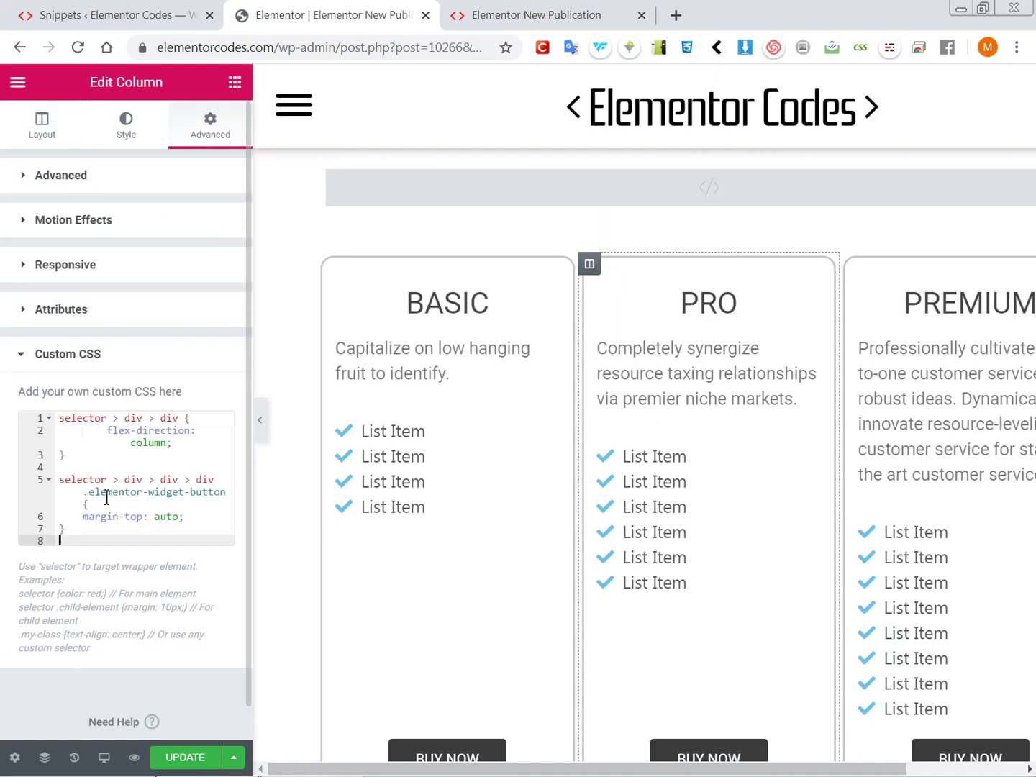
scroll(480, 422, down, 4)
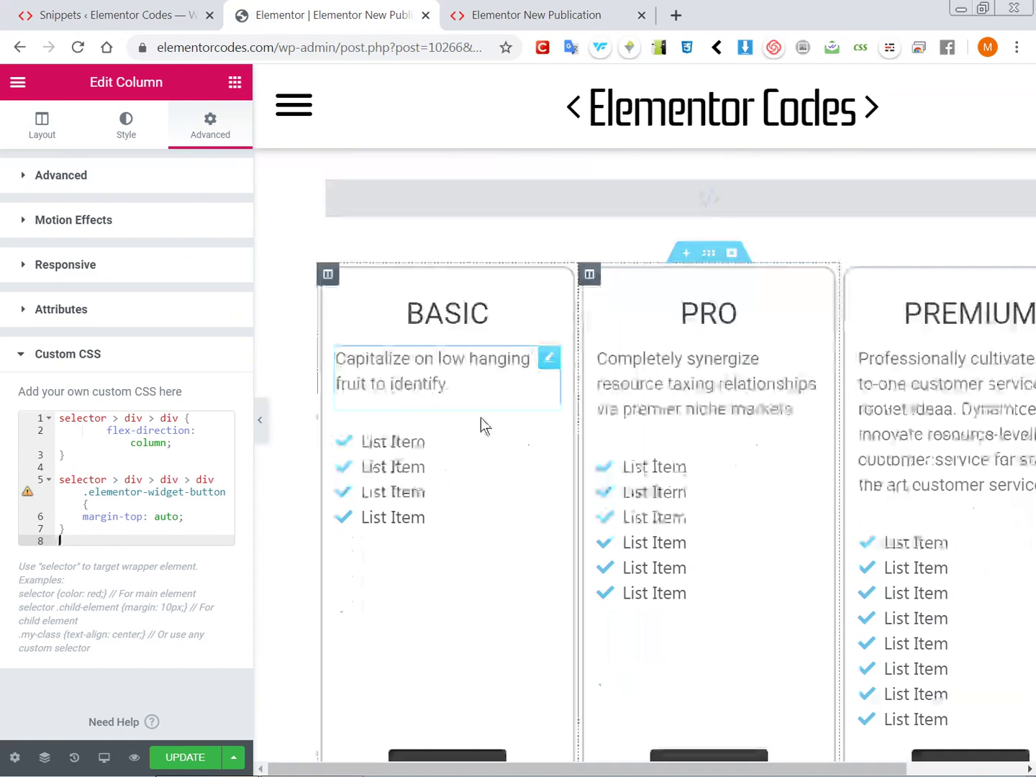
click(205, 759)
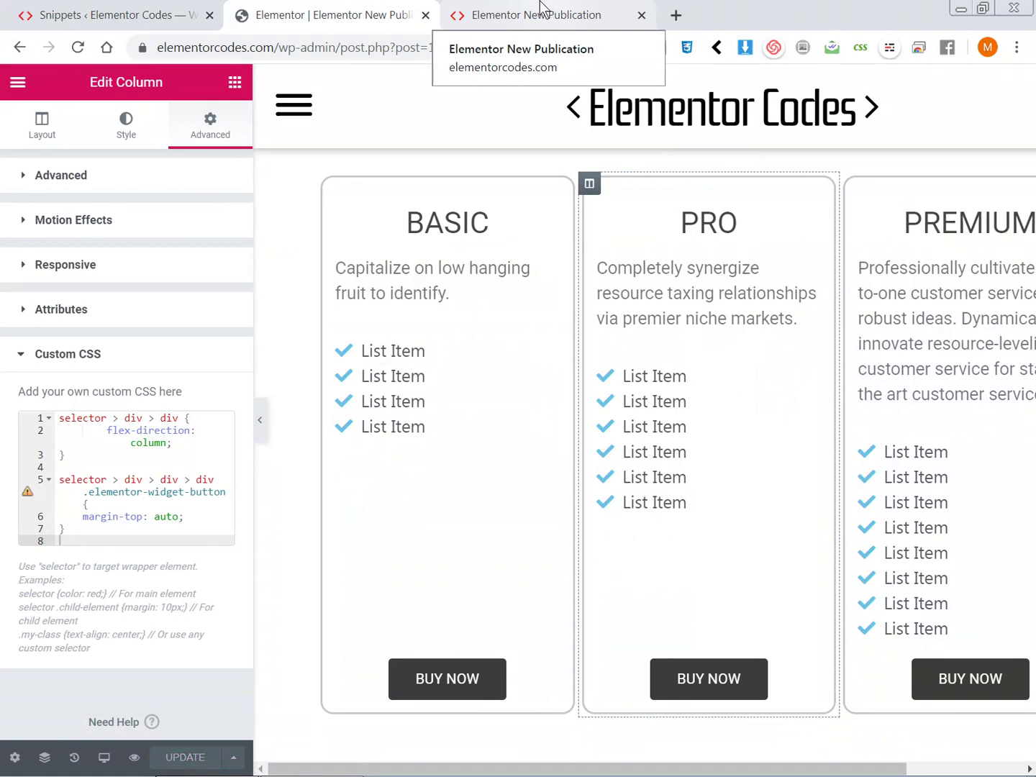
click(539, 10)
scroll(3, 356, up, 3)
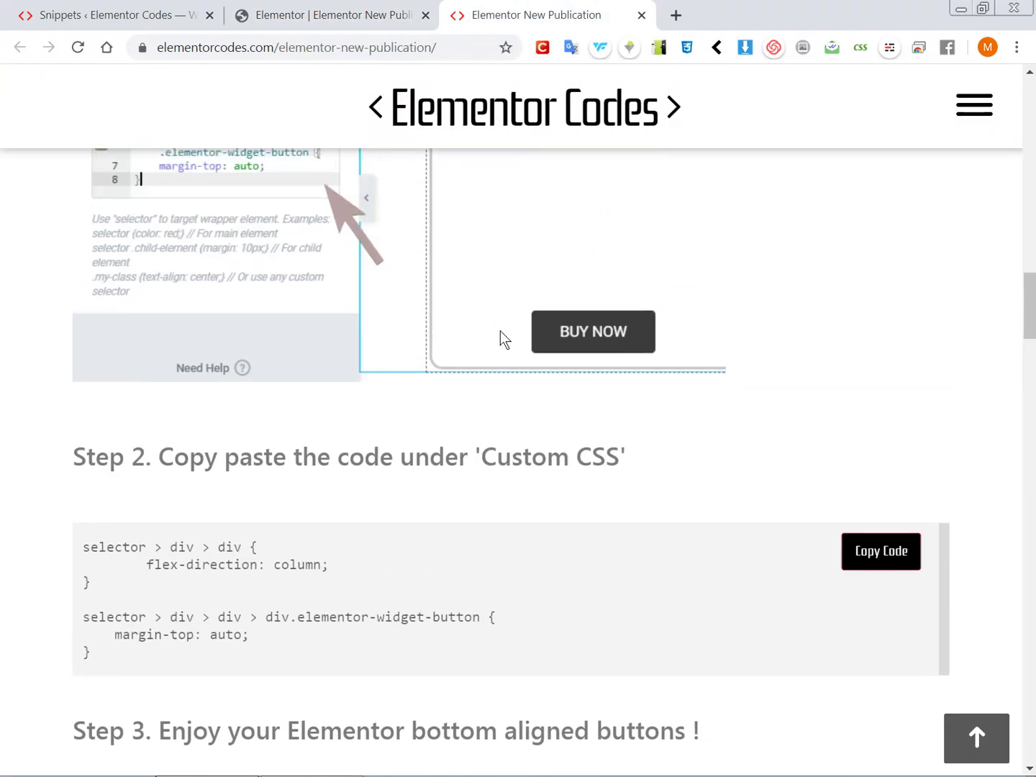
scroll(500, 338, up, 10)
scroll(458, 351, down, 1)
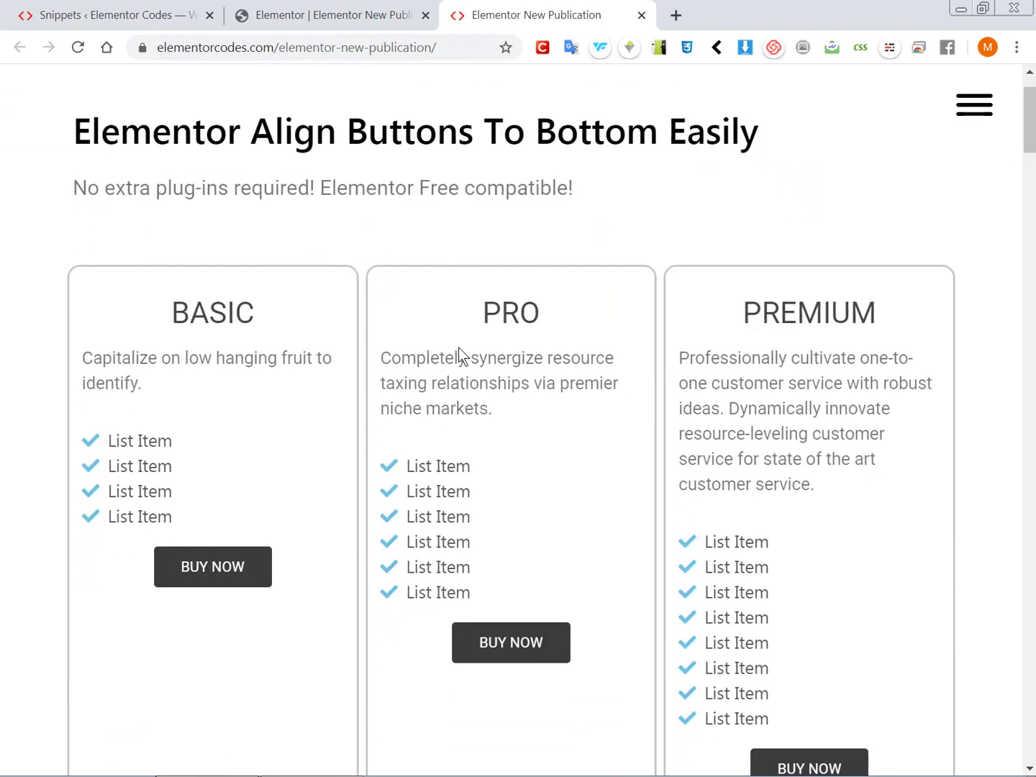
scroll(460, 354, down, 1)
key(F5)
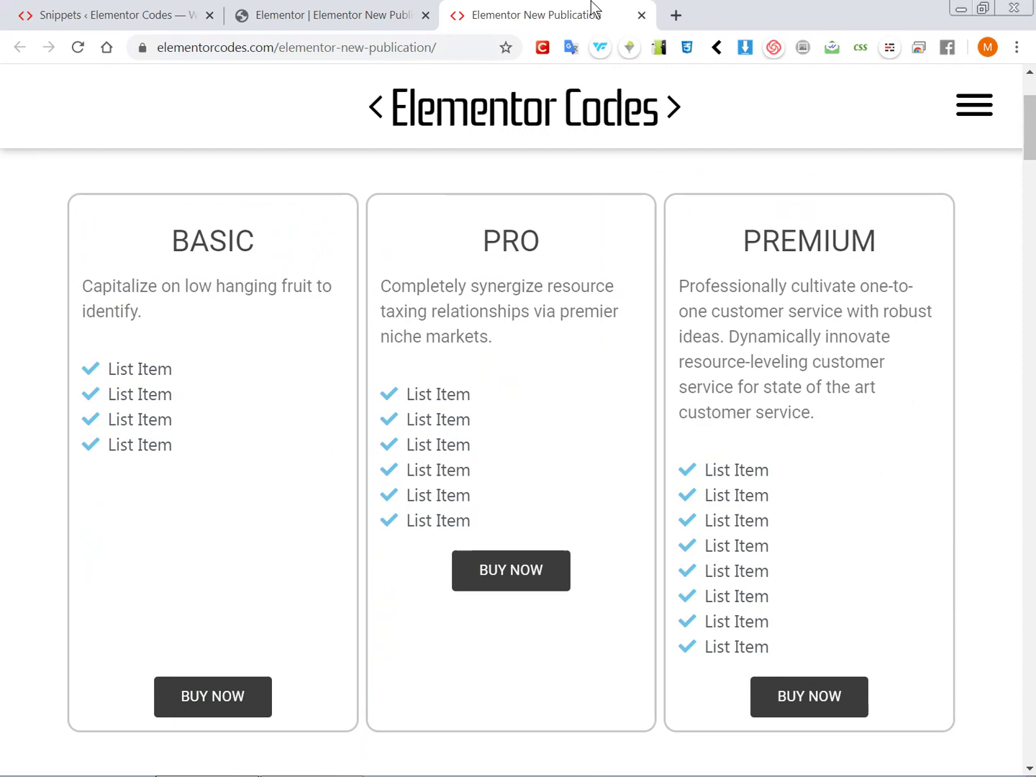
click(369, 10)
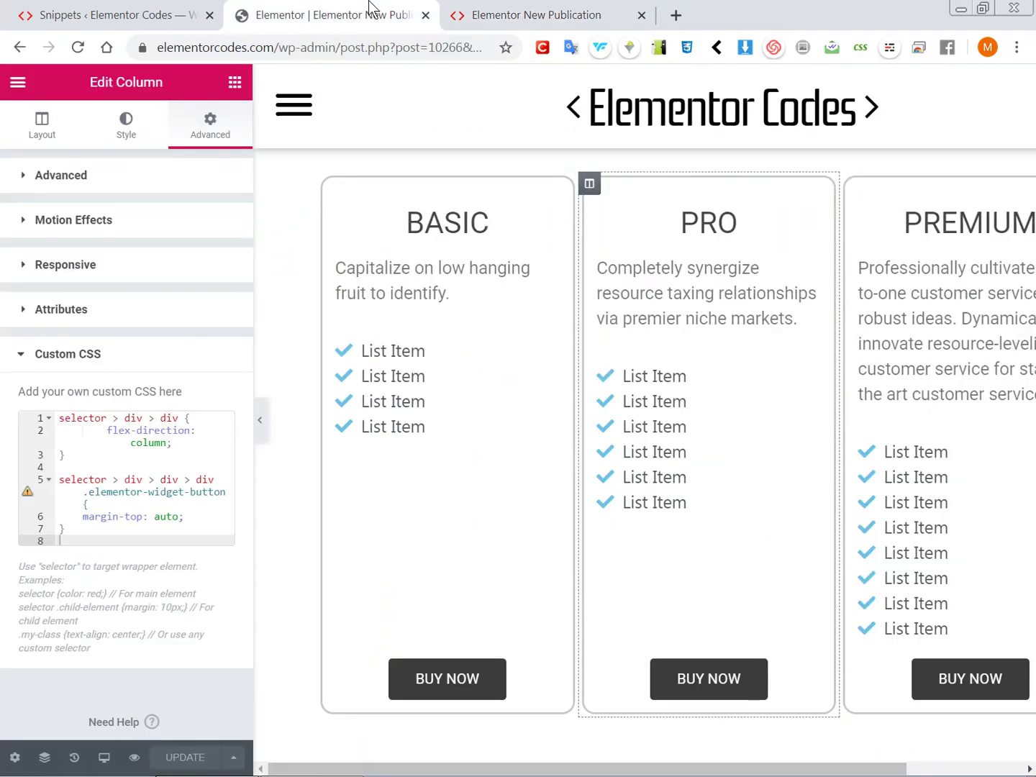
click(578, 2)
key(F5)
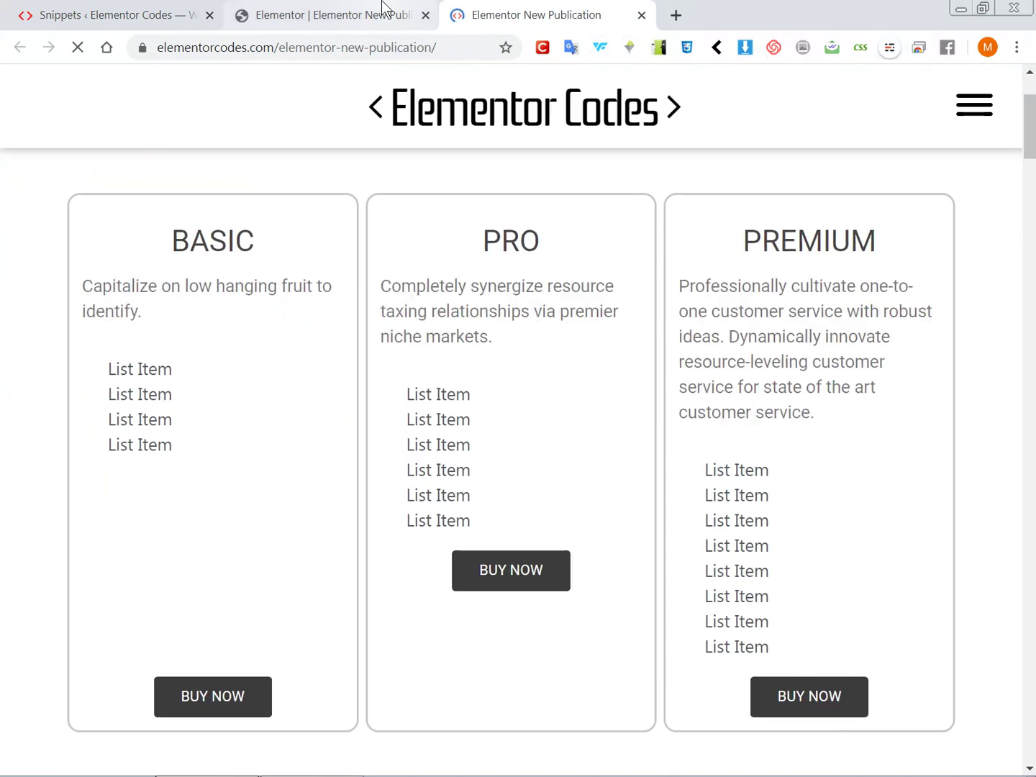
scroll(380, 324, up, 2)
scroll(382, 288, down, 3)
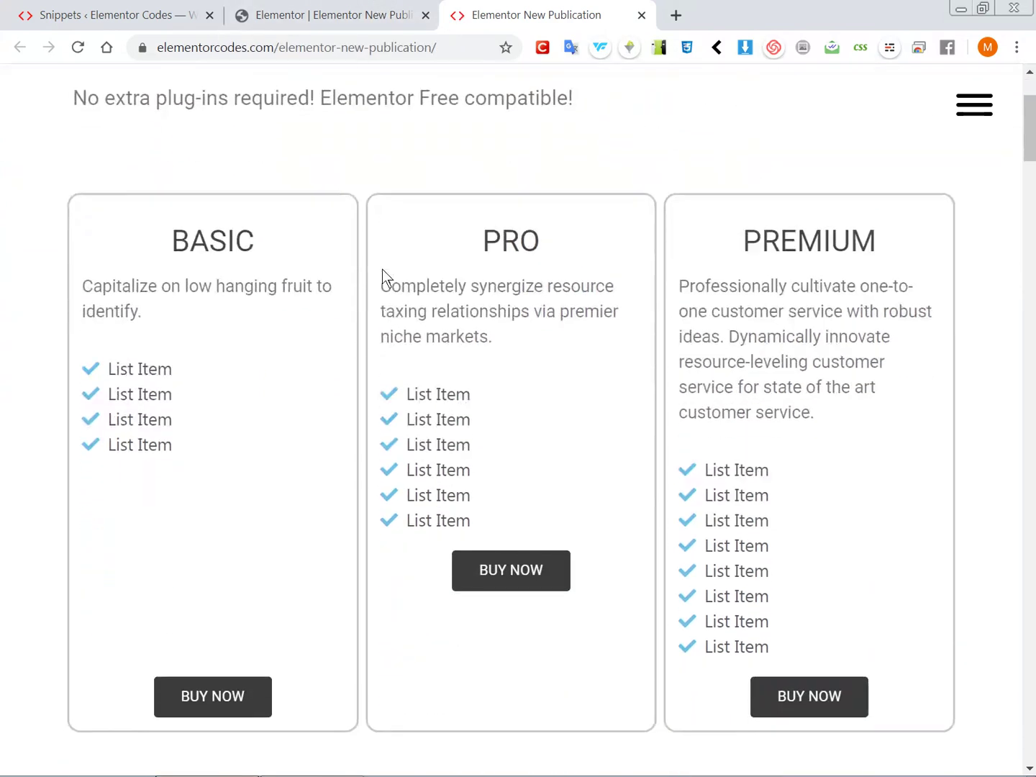
click(339, 9)
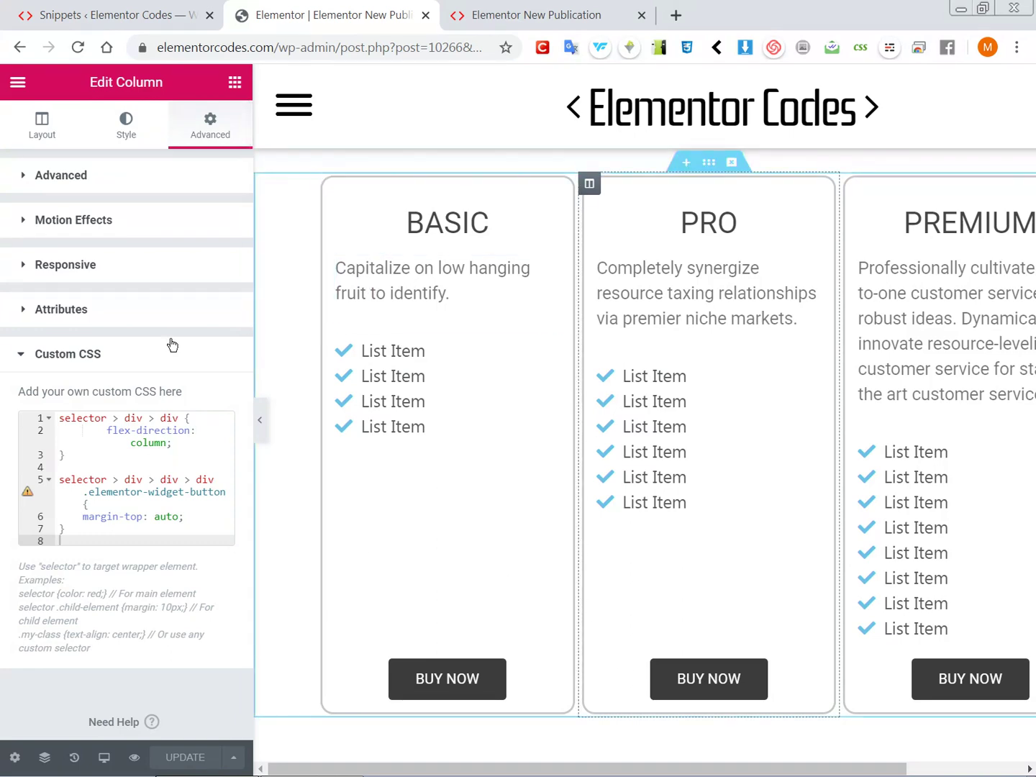
Delete the trailing empty line 8 from the PRO column's custom CSS.
click(126, 465)
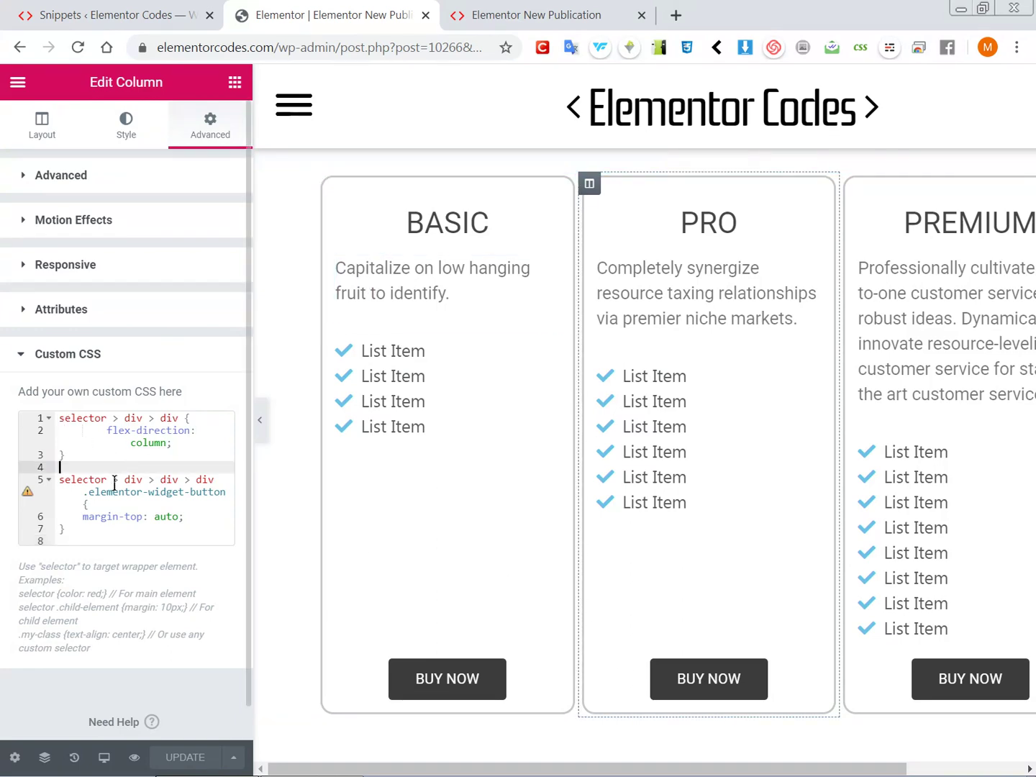
click(109, 516)
click(104, 528)
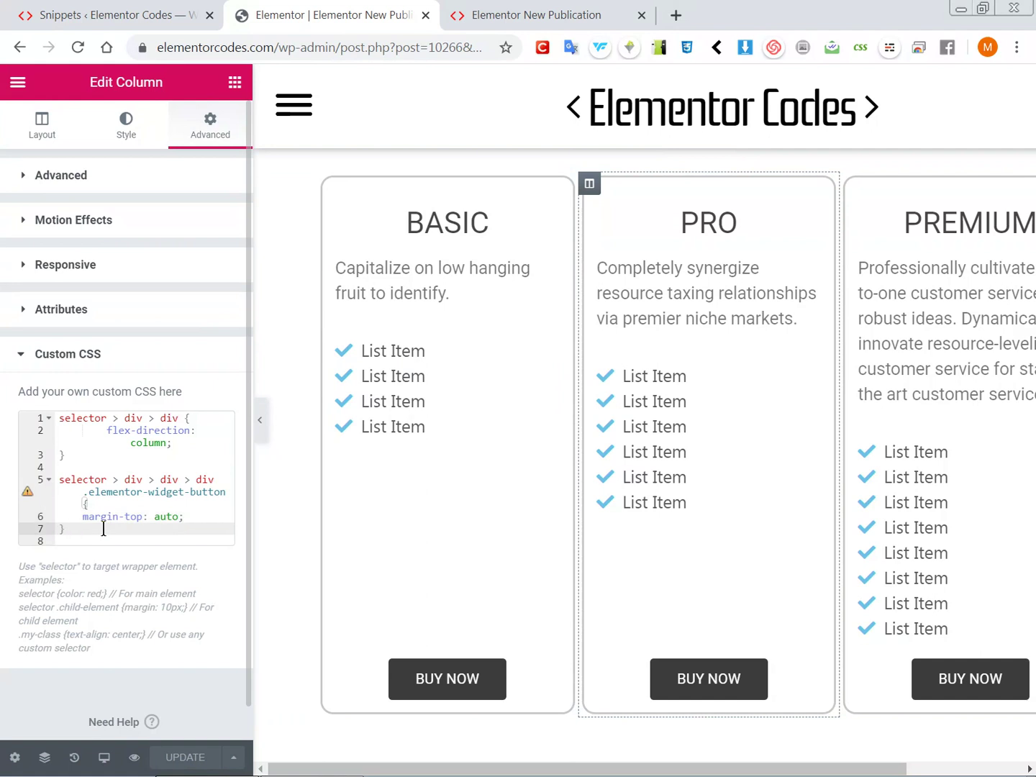
key(Delete)
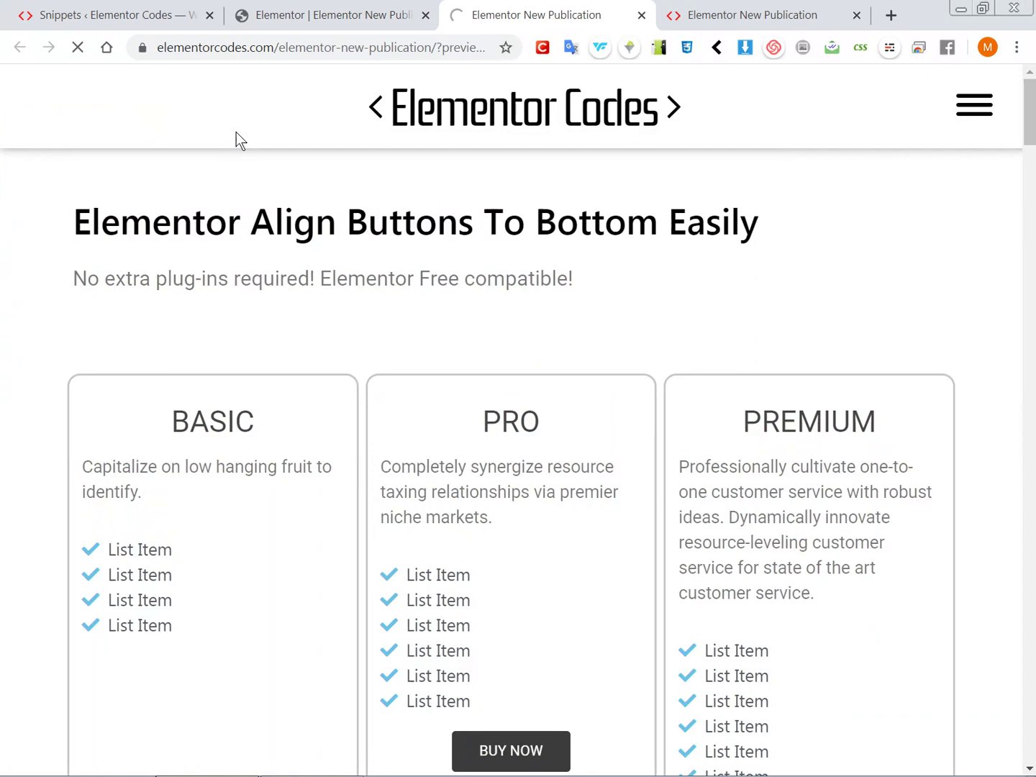
Check the aligned BUY NOW buttons, then switch to the WordPress Snippets admin page.
scroll(250, 195, down, 3)
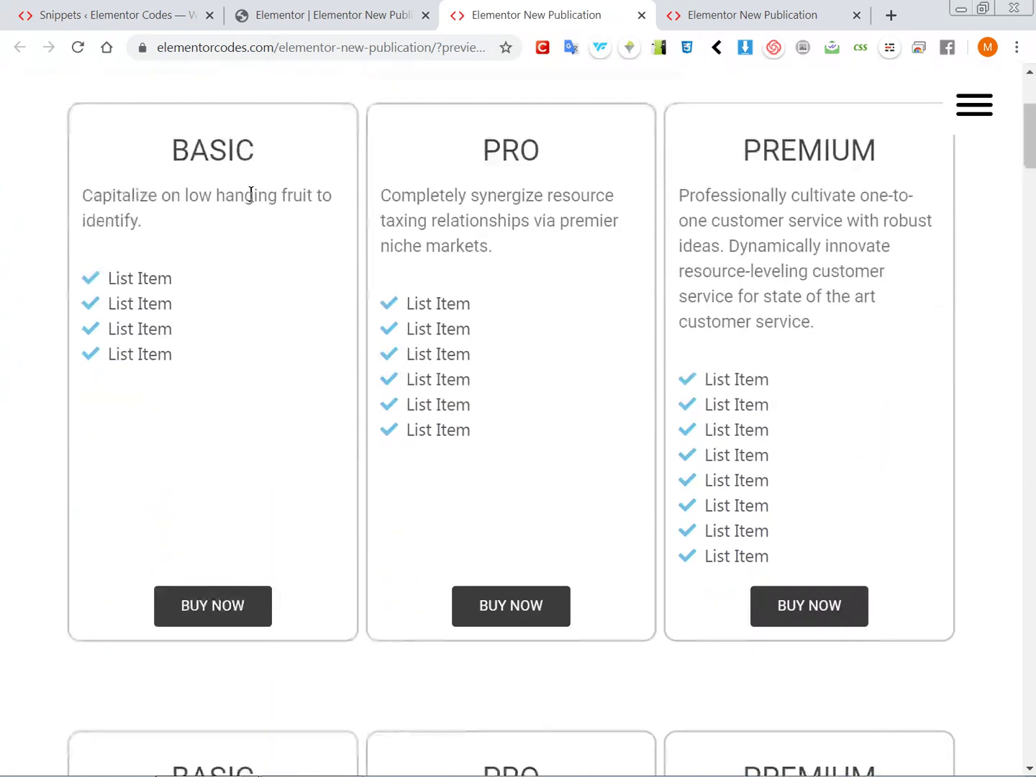
scroll(248, 194, up, 1)
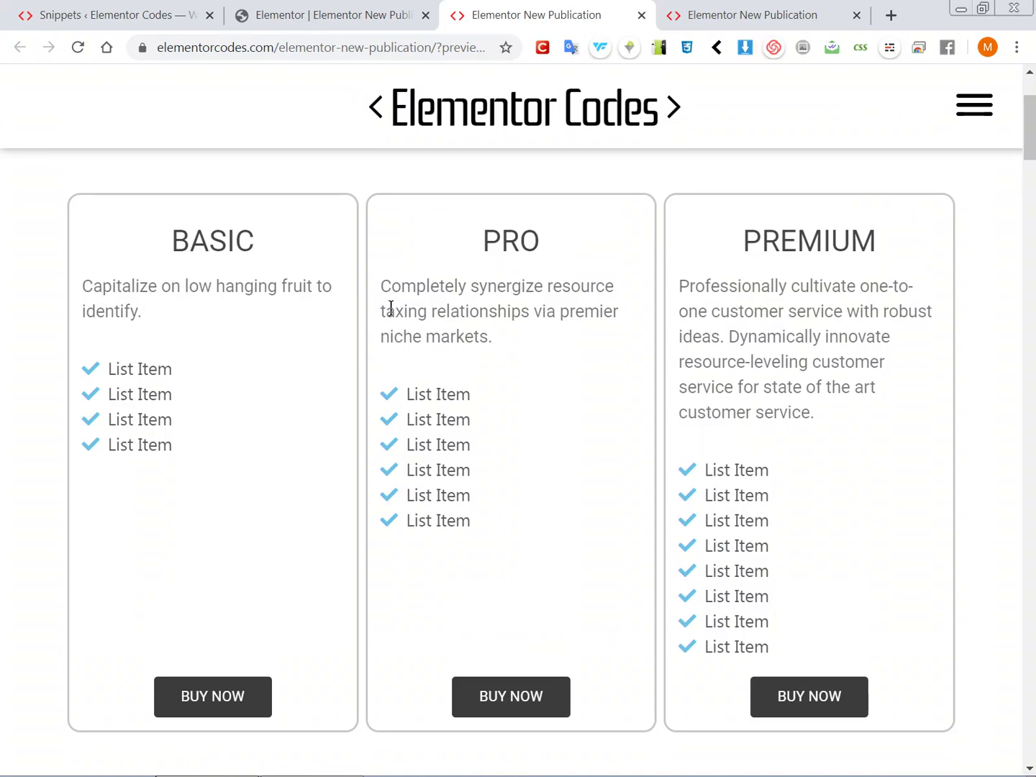
click(137, 15)
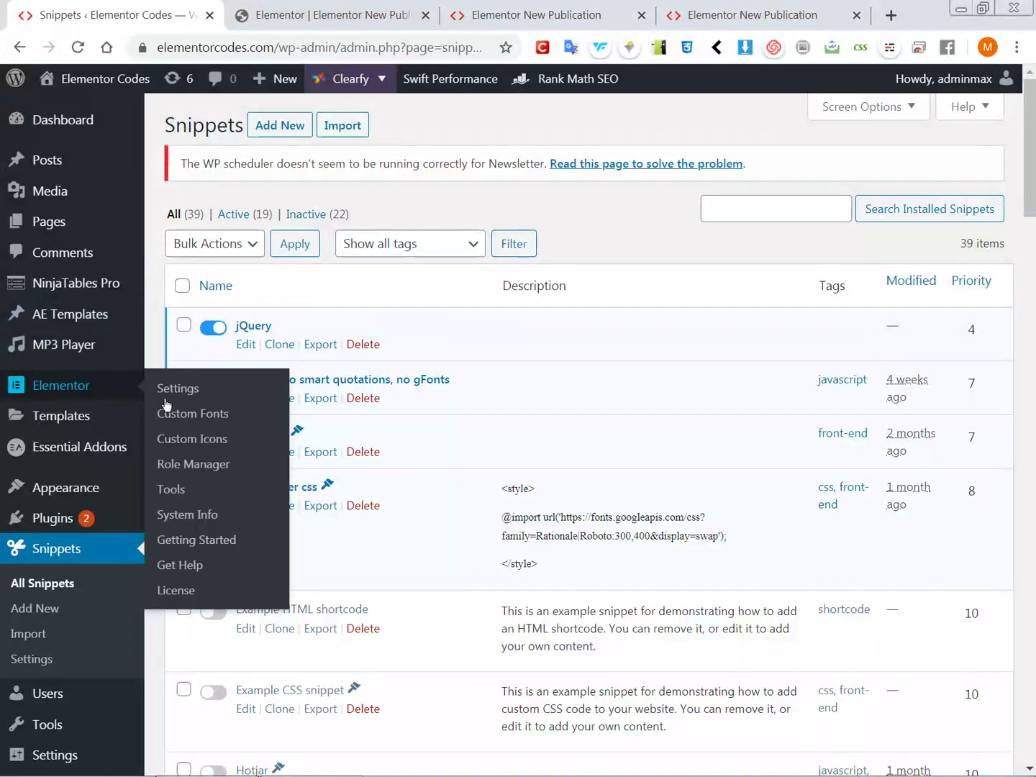
Regenerate Elementor's CSS files from Elementor Tools and go back to the editor.
click(170, 491)
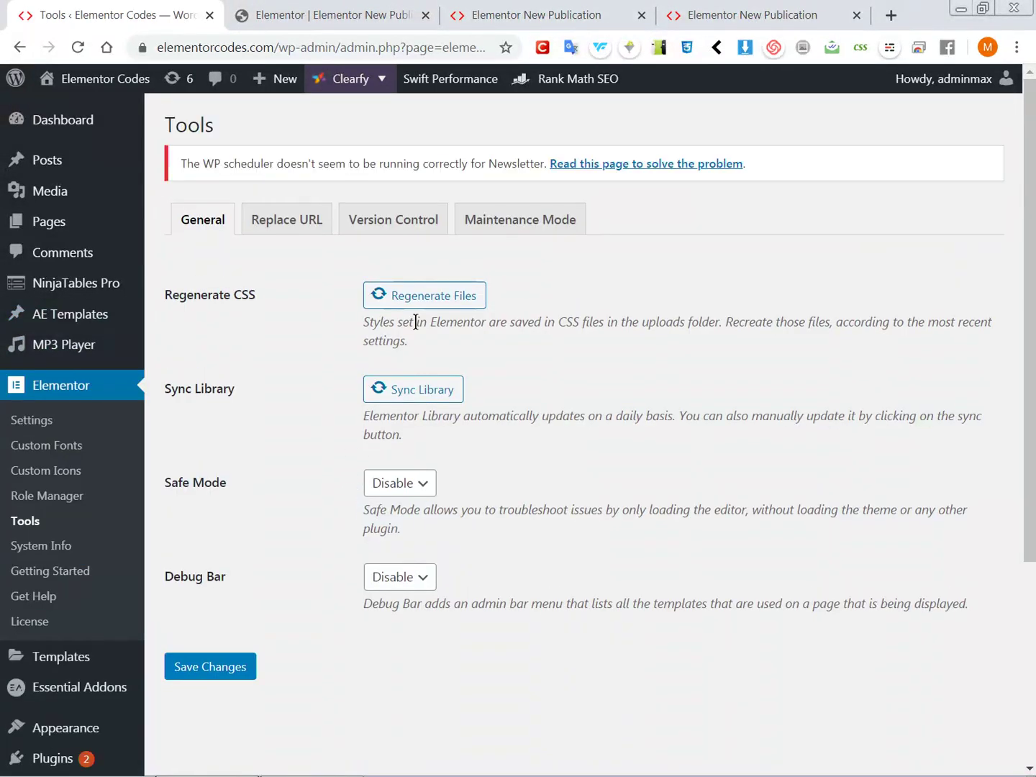
click(429, 296)
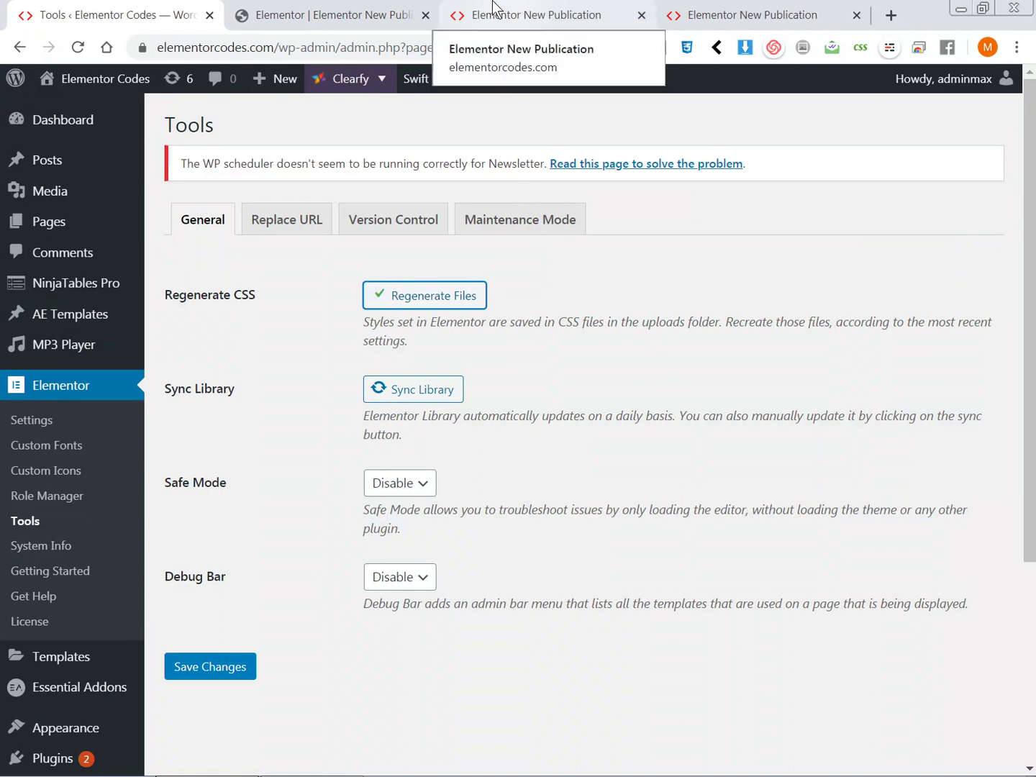
click(380, 9)
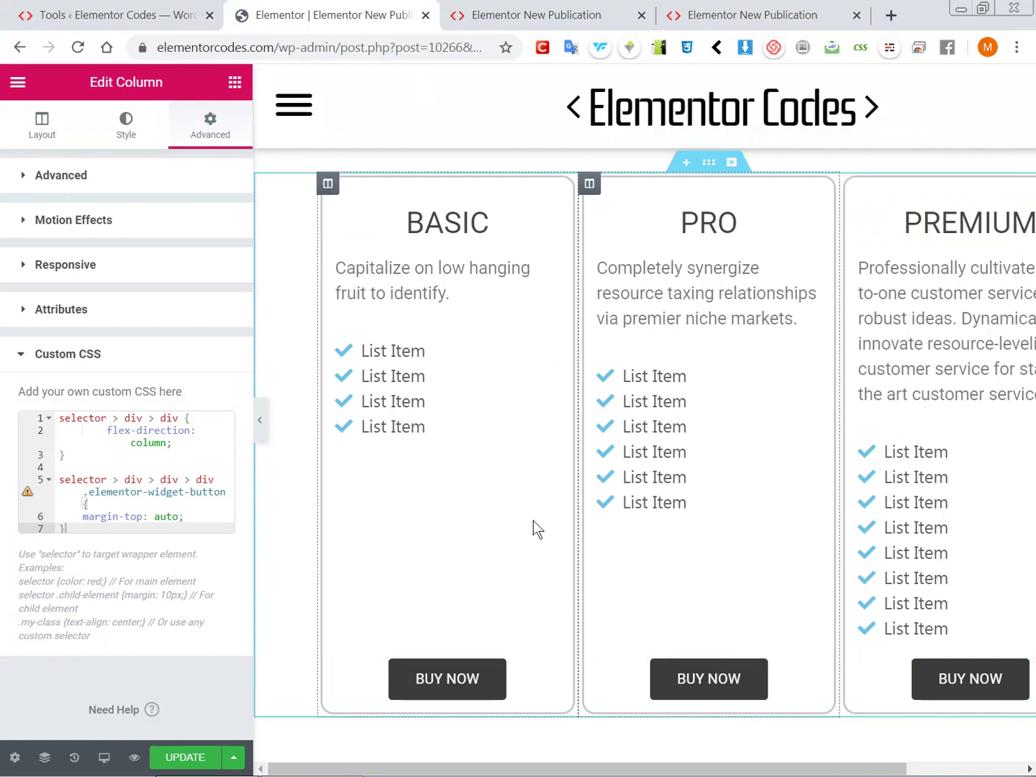
On the live page, compare the PREMIUM paragraph and PRO list positions across cards.
click(460, 16)
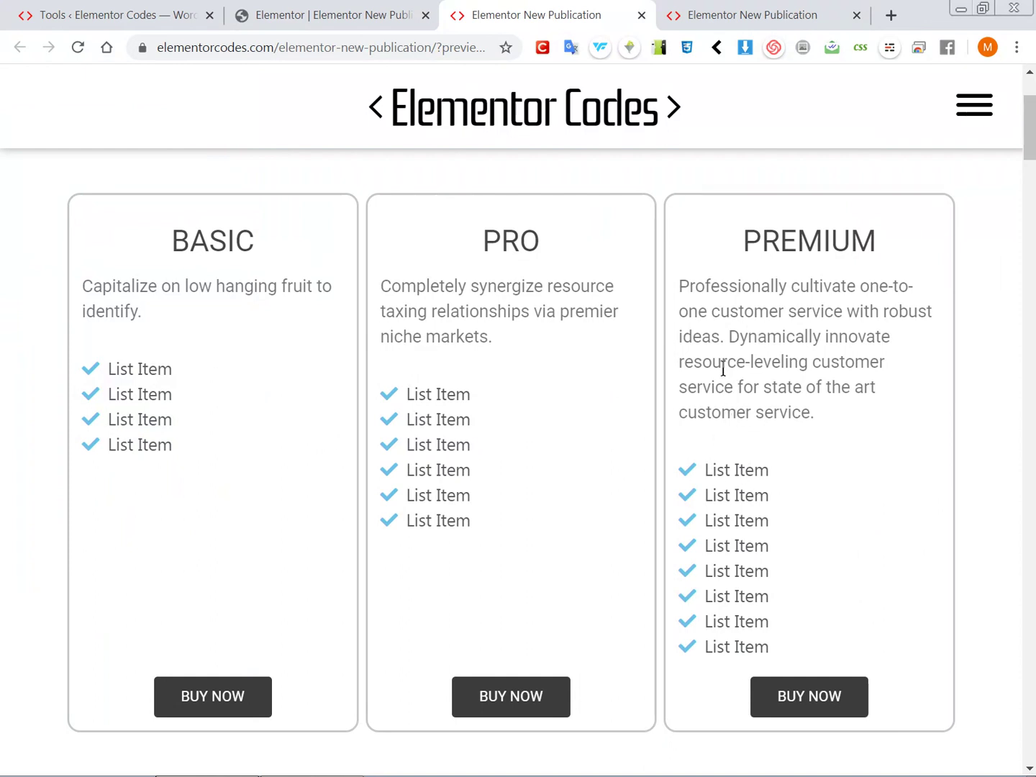
drag(703, 303, 714, 409)
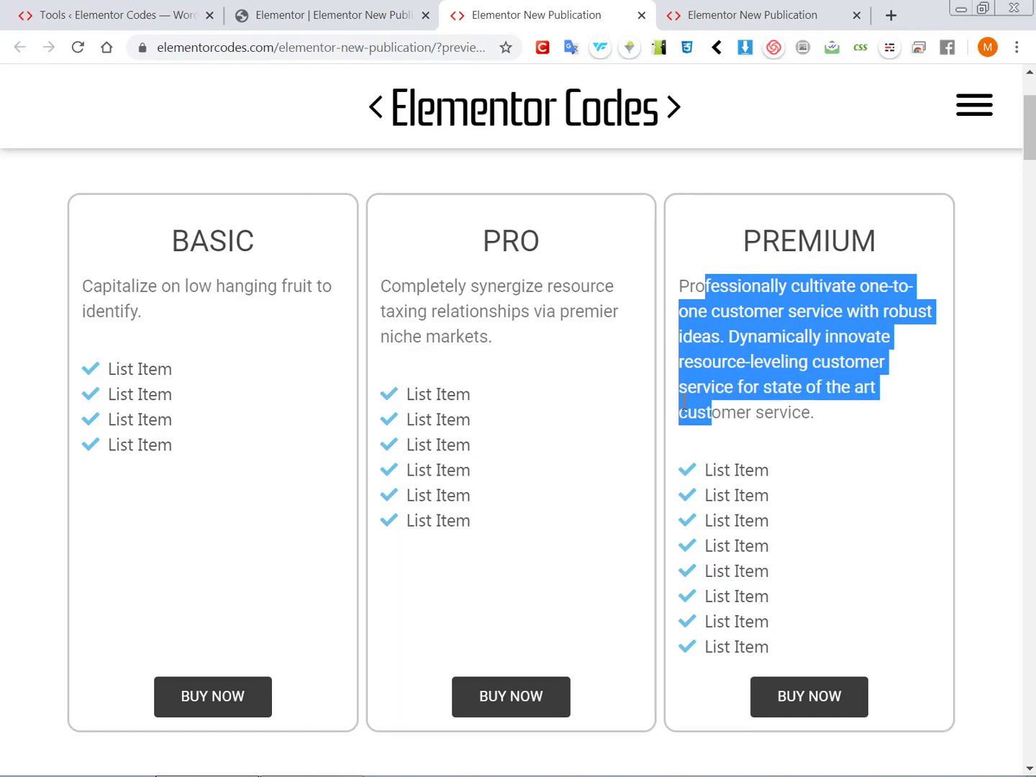
click(401, 313)
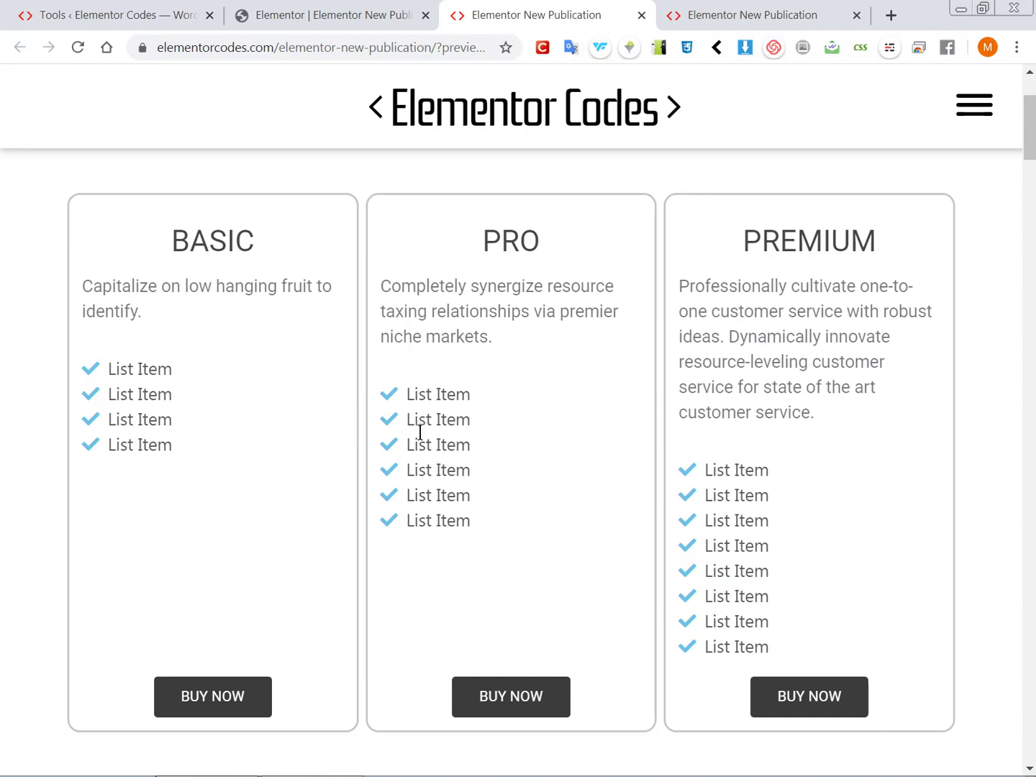
drag(419, 394, 435, 470)
click(498, 520)
Reload the live pricing page with F5, then return to the Elementor editor.
key(F5)
scroll(583, 609, down, 1)
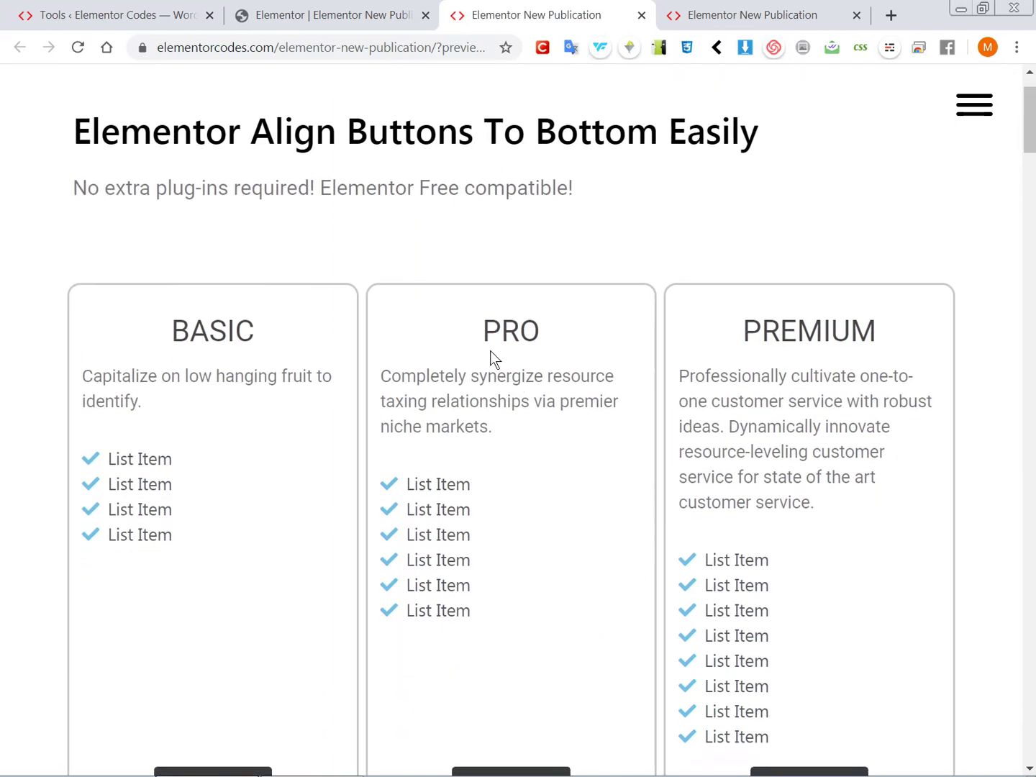
click(384, 9)
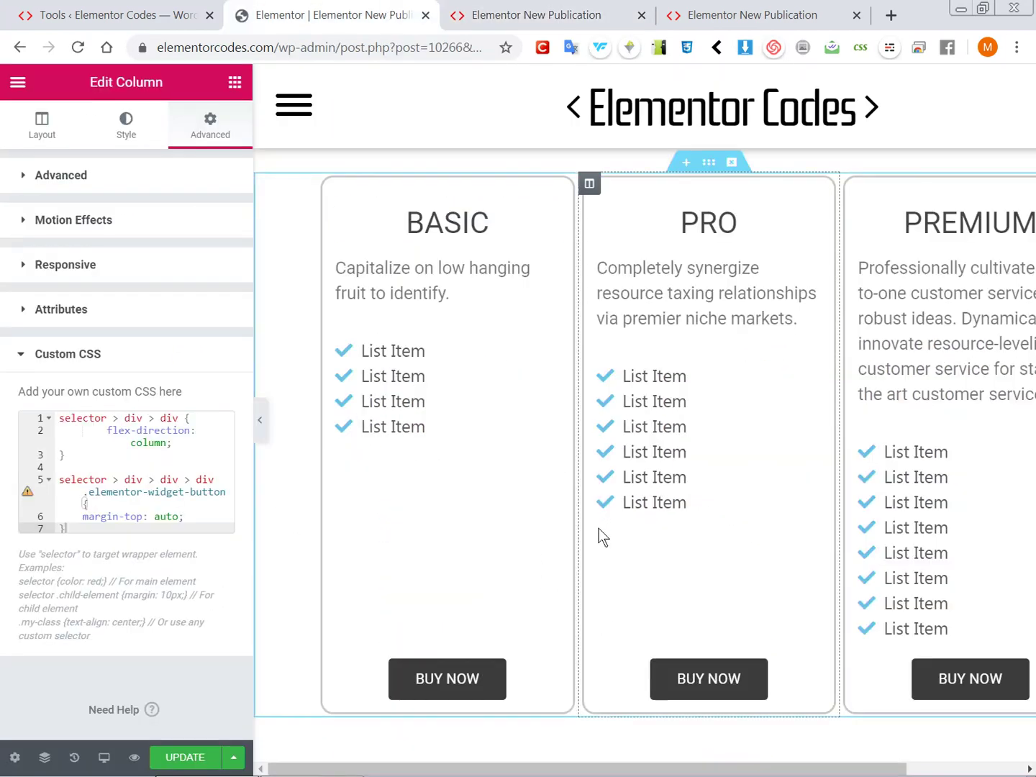
Clear the PRO column's custom CSS and delete the empty HTML widget above the cards.
click(107, 477)
key(ctrl+a)
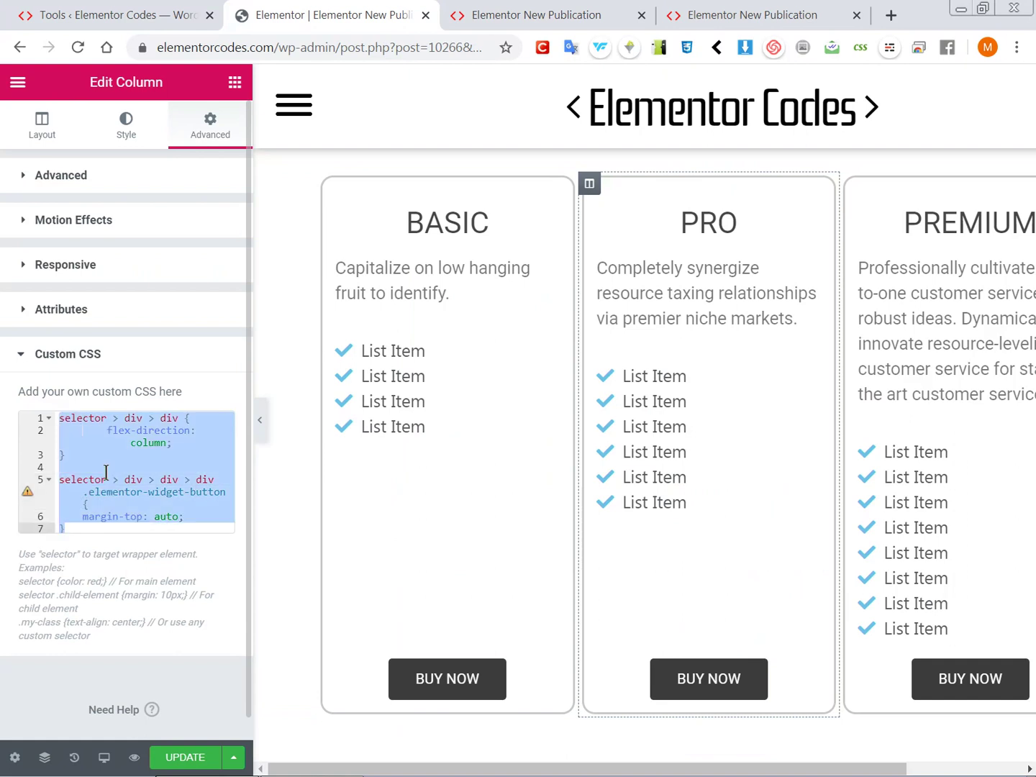
key(BackSpace)
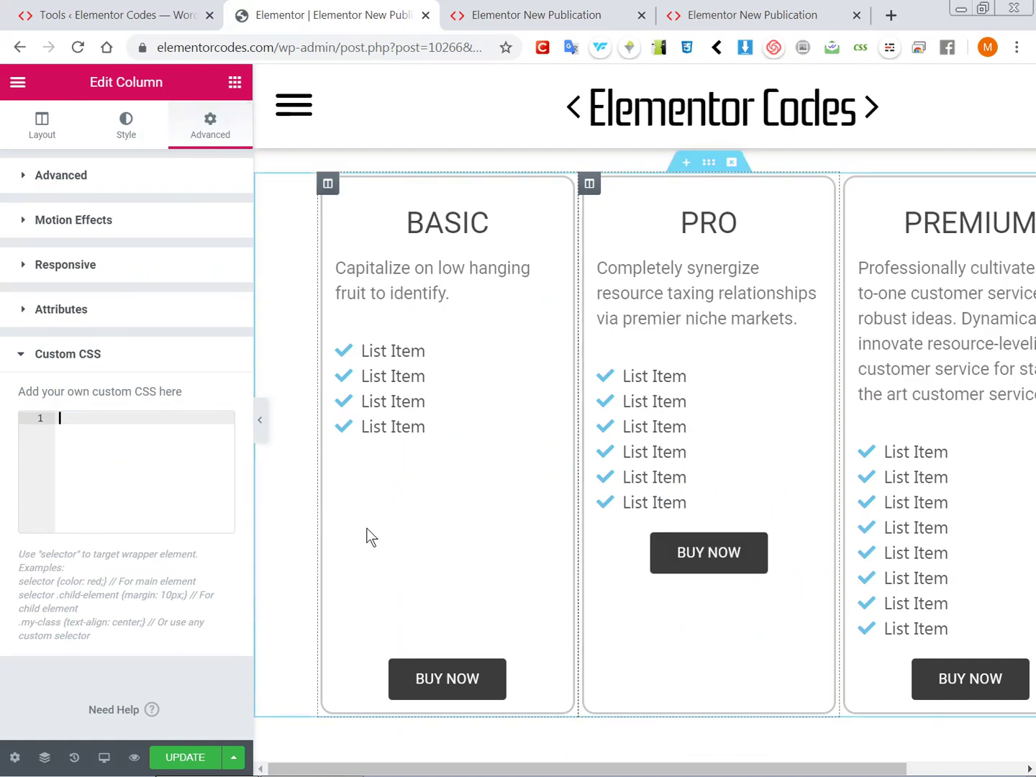
right_click(458, 202)
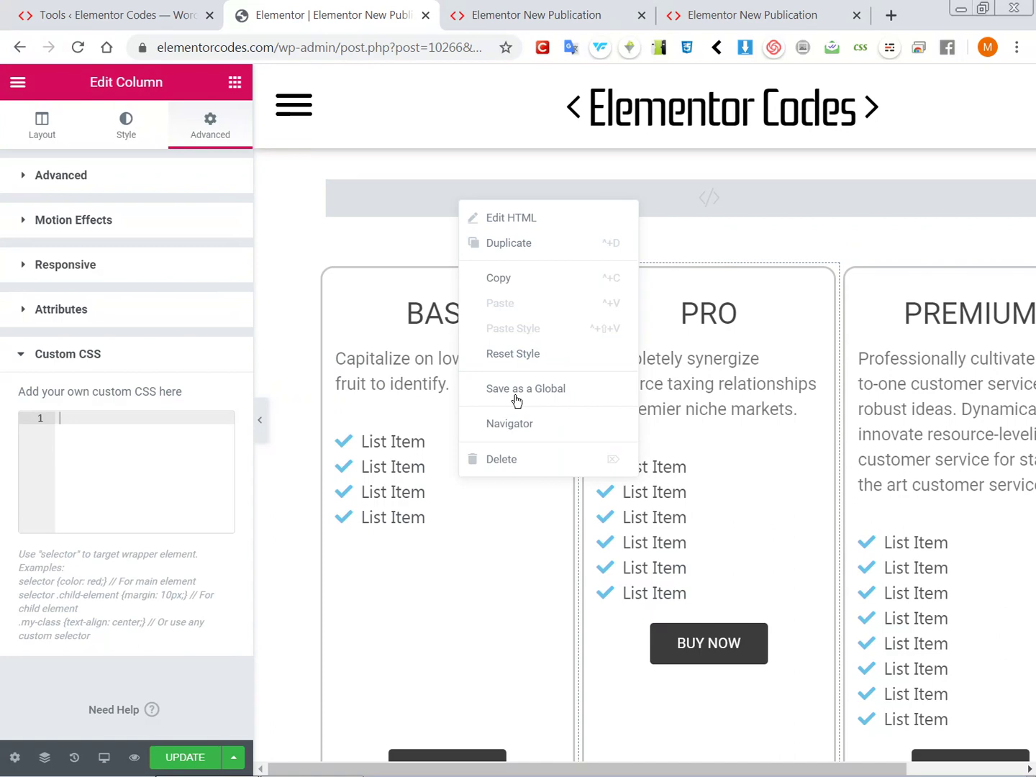
click(519, 460)
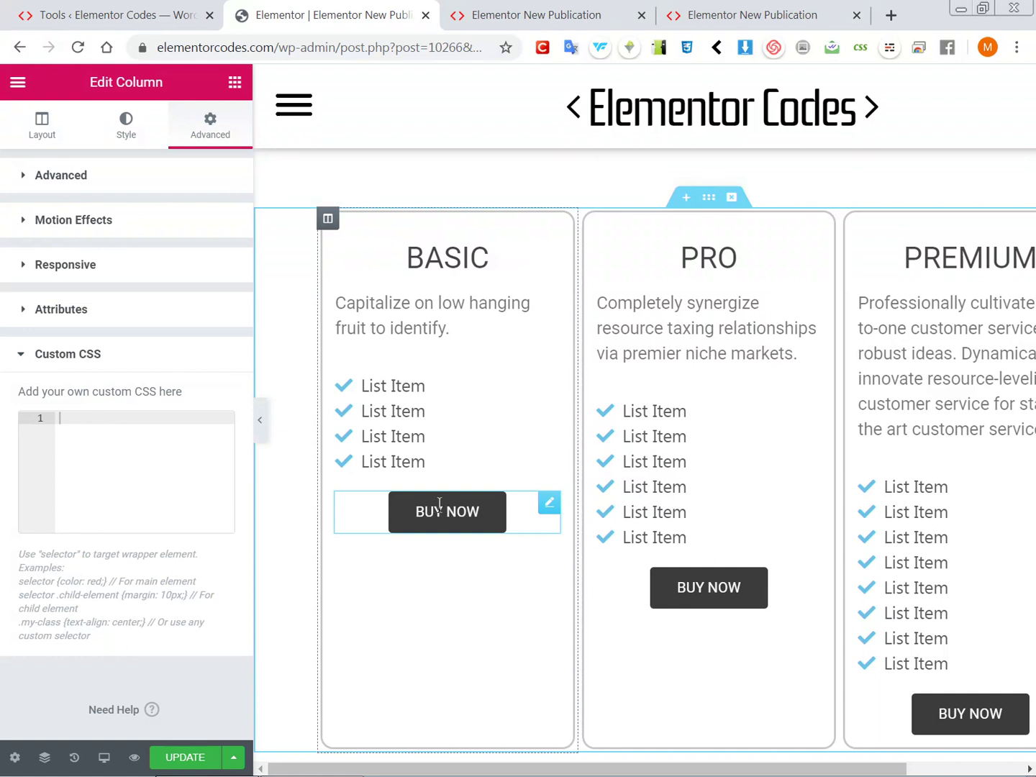
Set Vertical Align to Space Between for the BASIC and PRO columns.
click(43, 138)
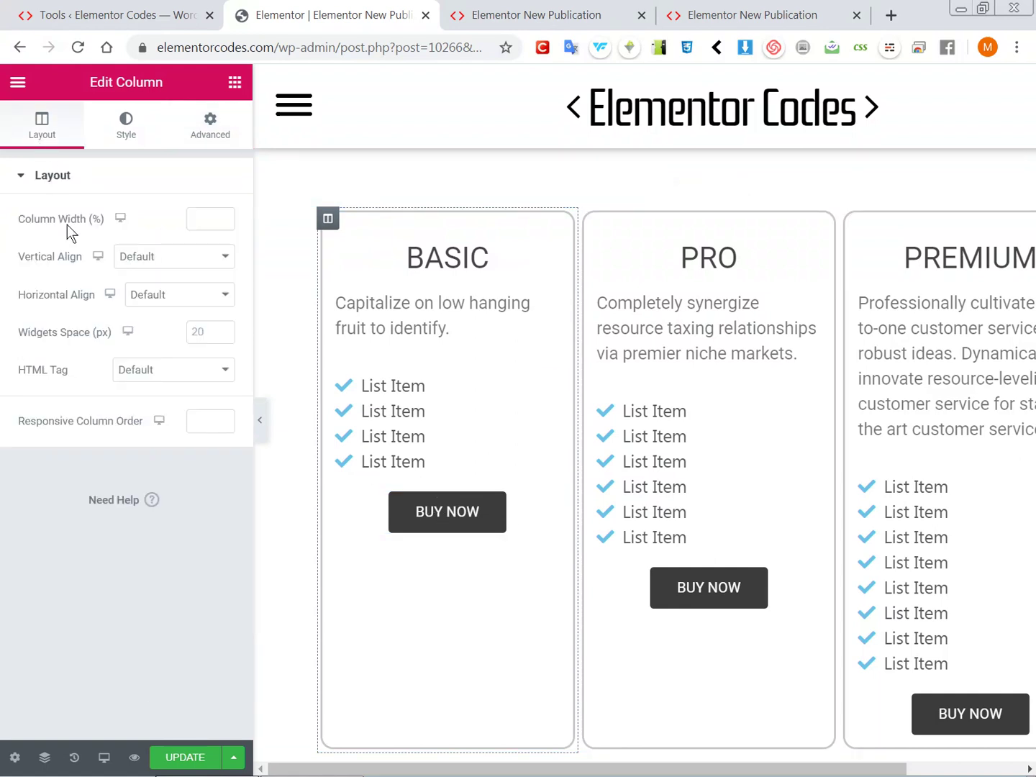
click(167, 264)
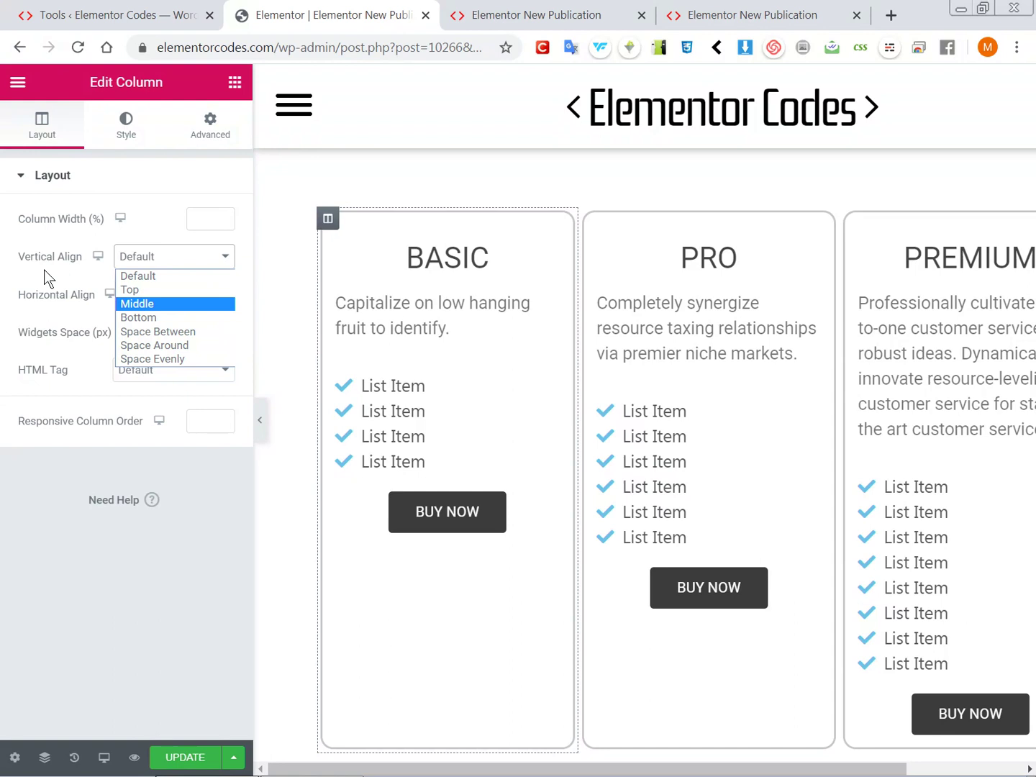
click(140, 333)
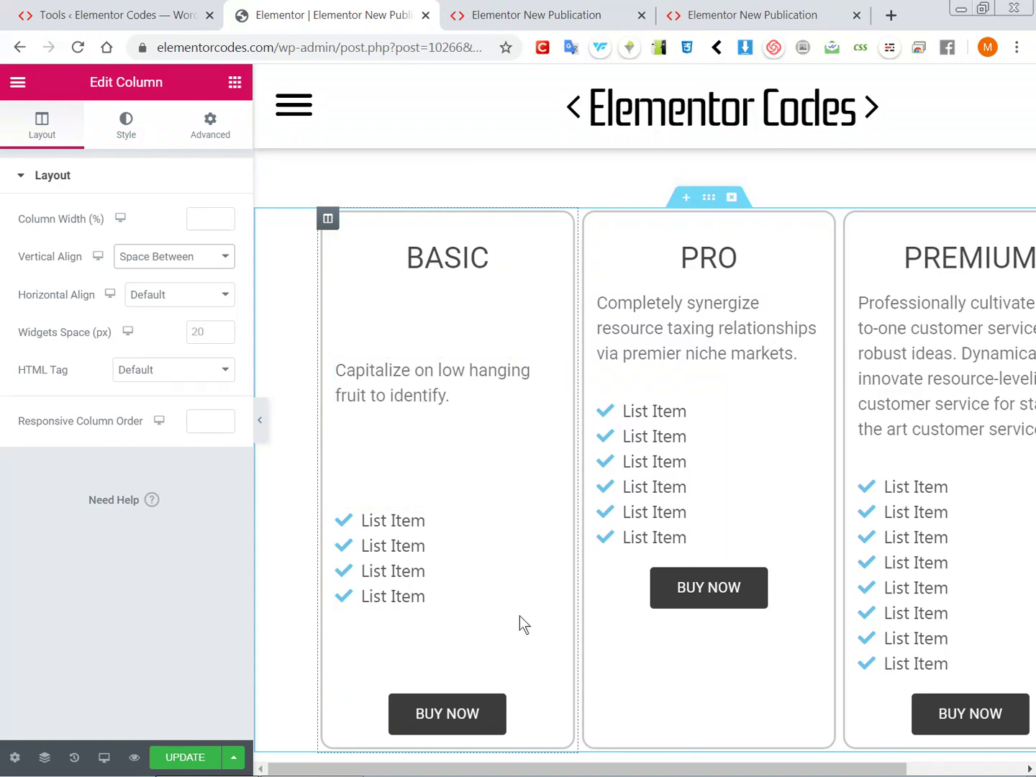
click(592, 223)
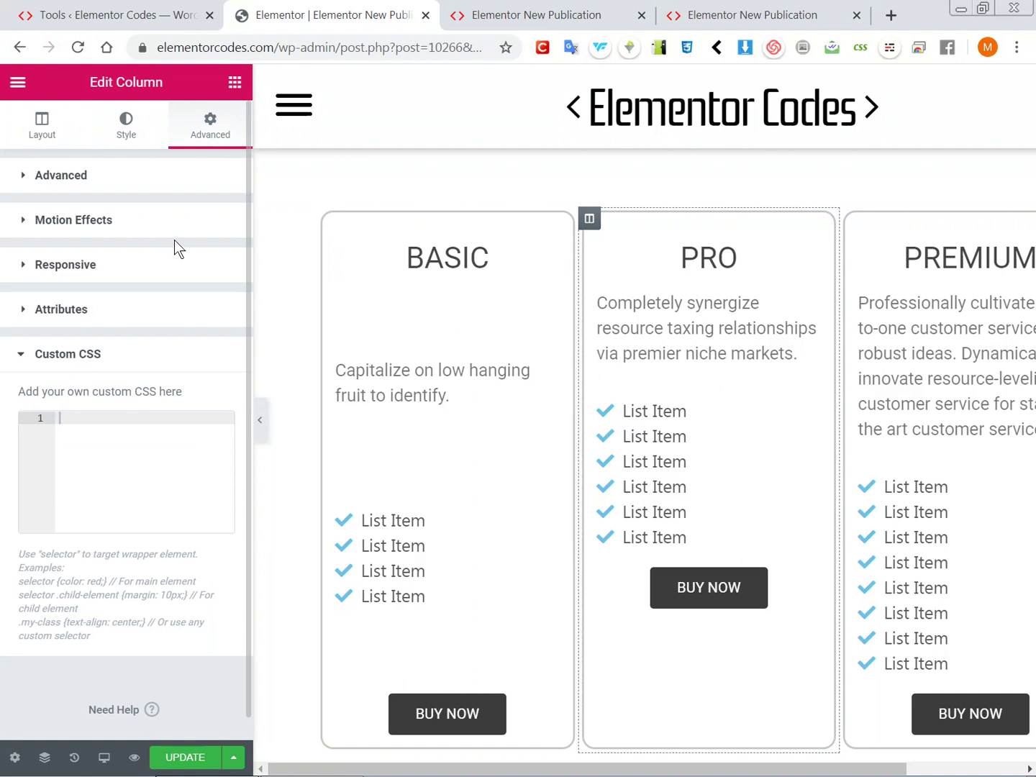
click(64, 137)
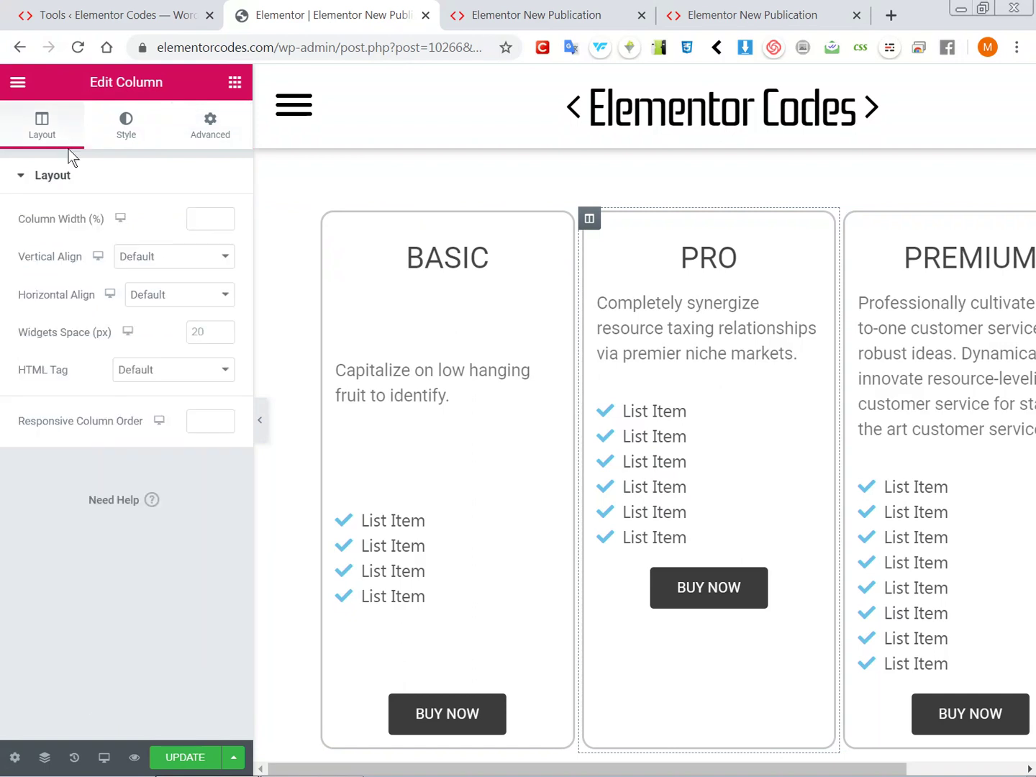
click(159, 255)
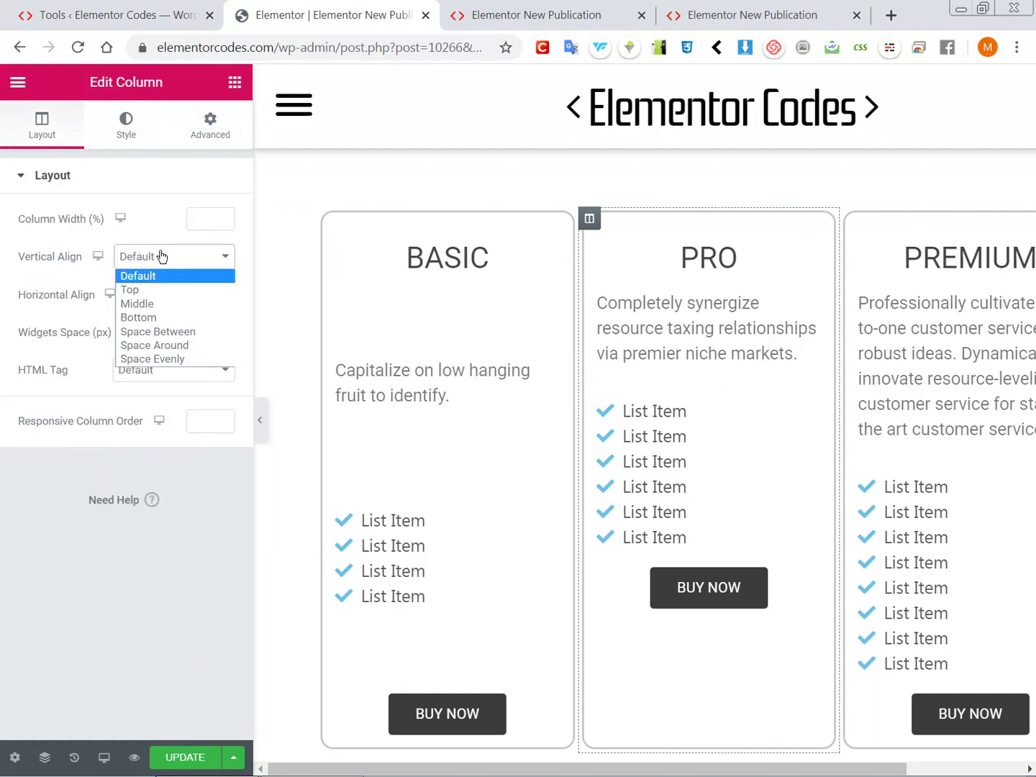
click(162, 331)
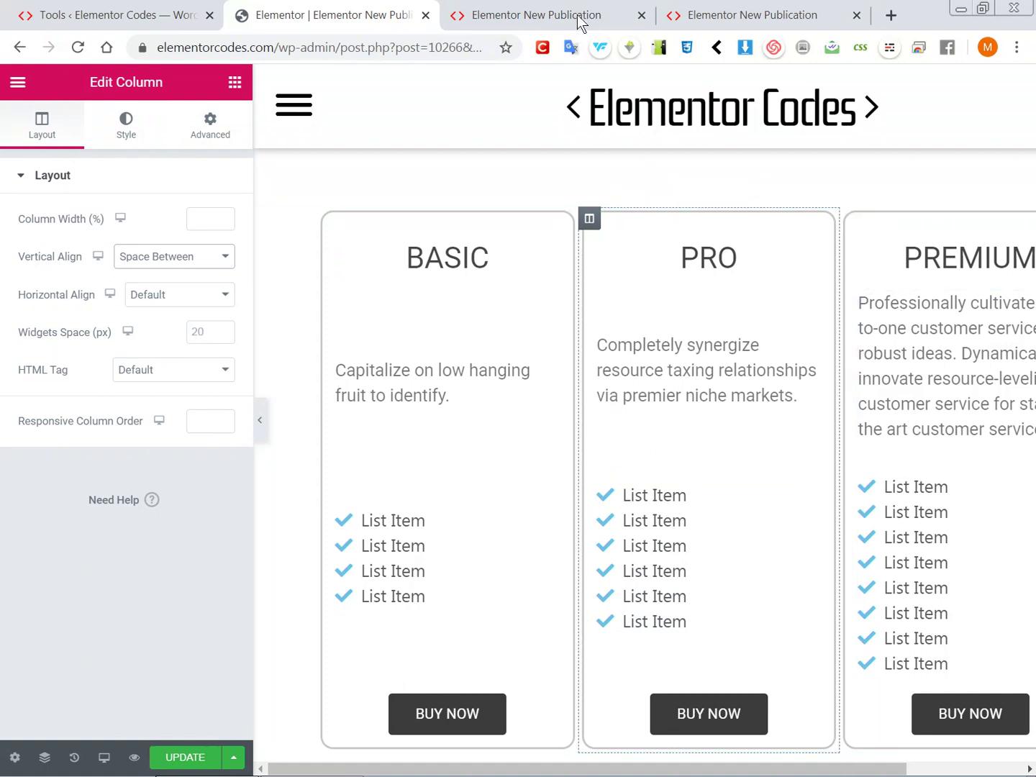
Compare the Space Between result in the live preview and a full-width editor view.
click(523, 8)
scroll(231, 382, down, 1)
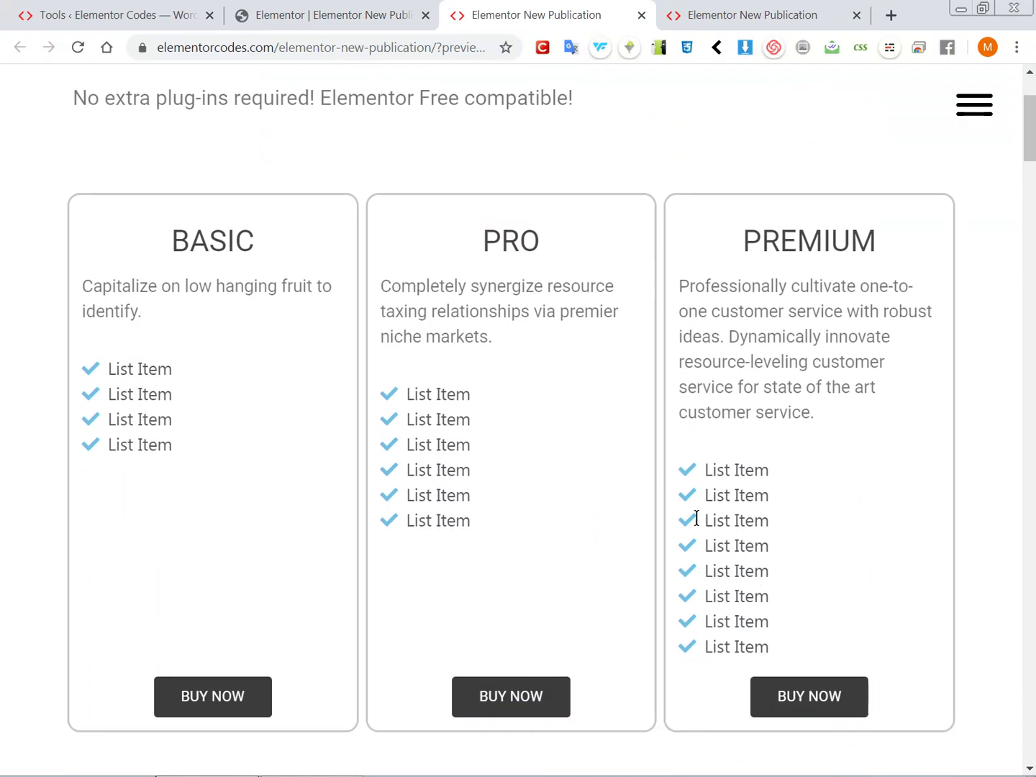
click(346, 9)
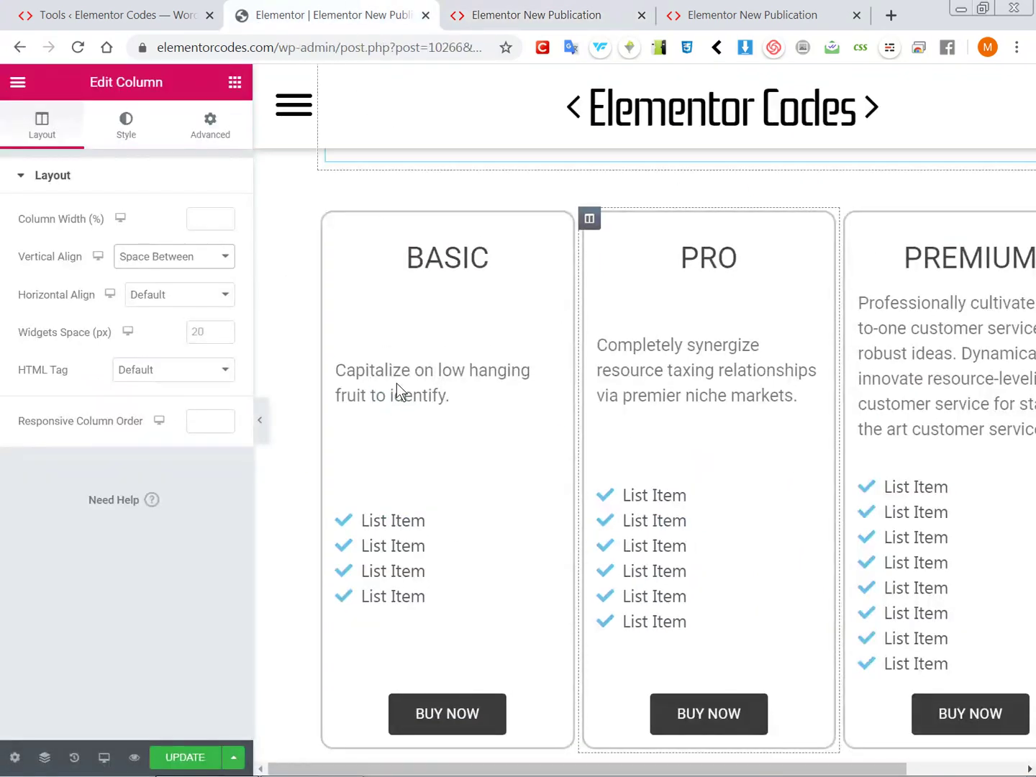
click(261, 420)
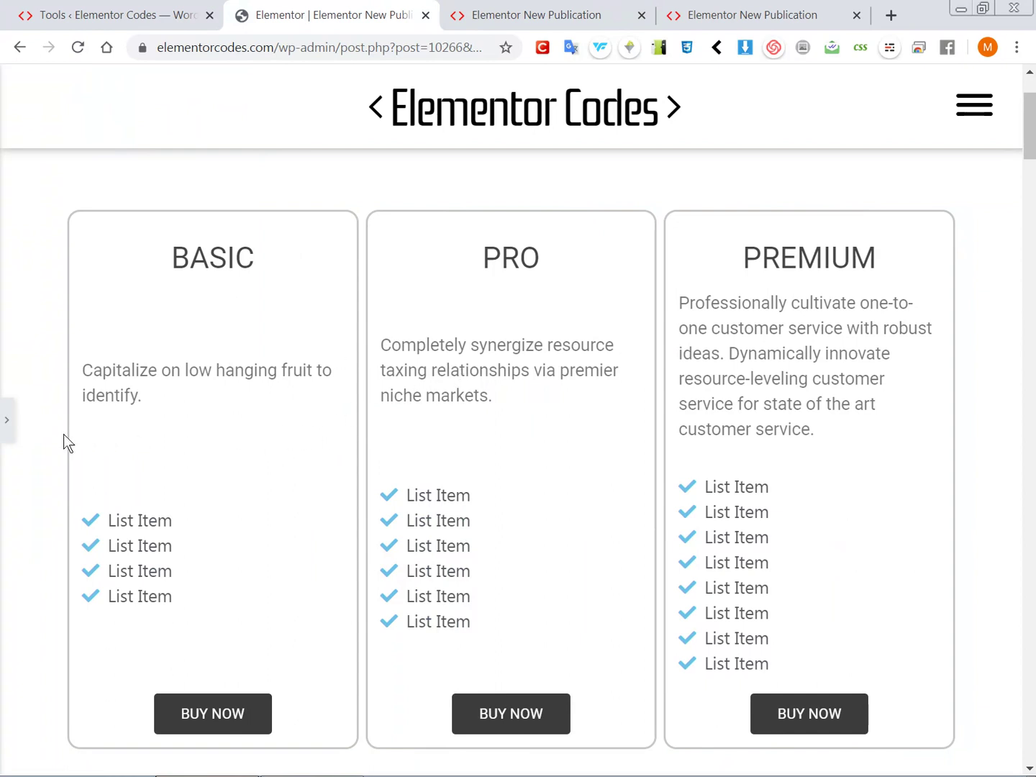
click(8, 419)
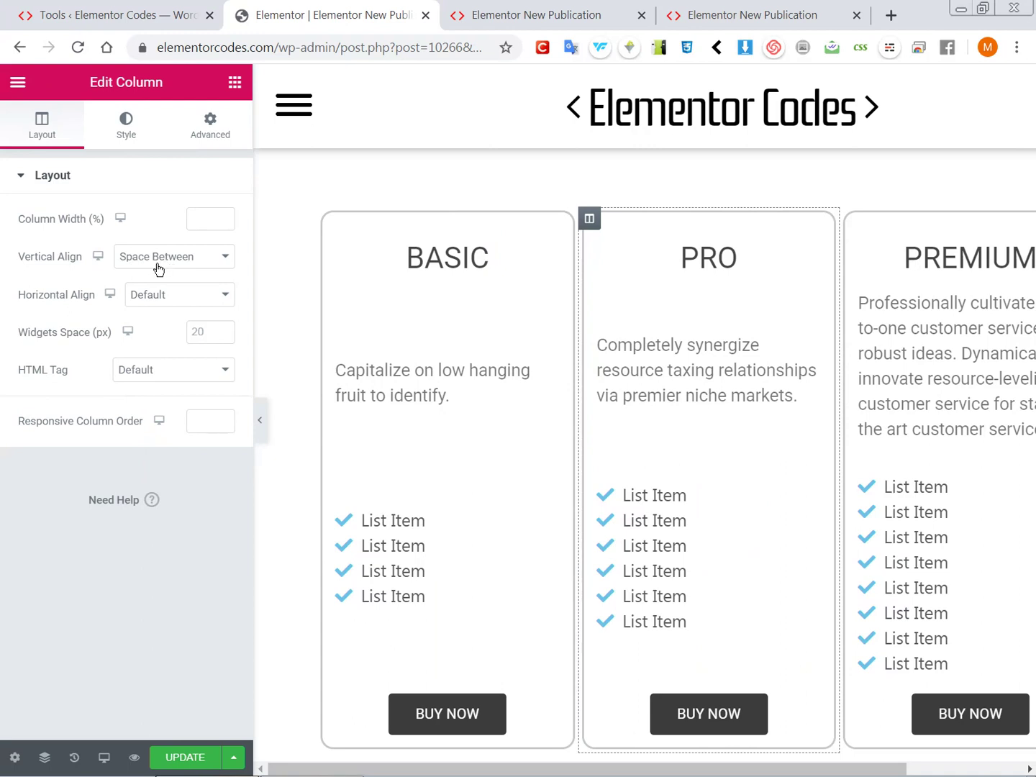
Reset the PRO and BASIC columns' vertical alignment back to Default.
click(156, 264)
click(153, 272)
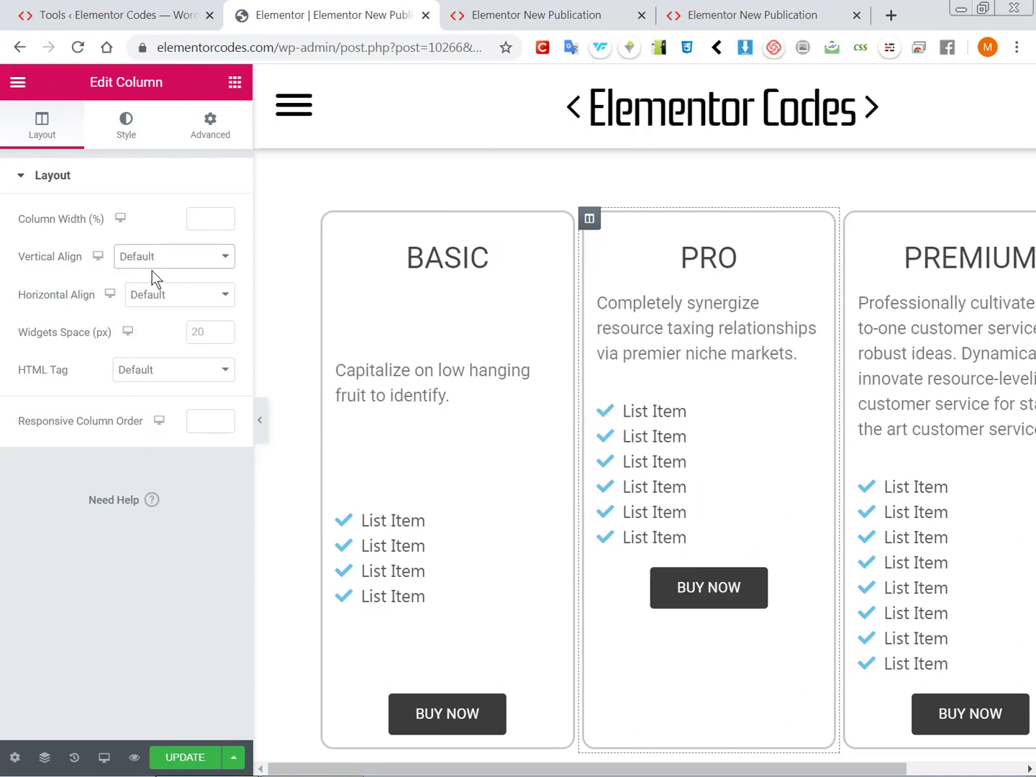
click(328, 215)
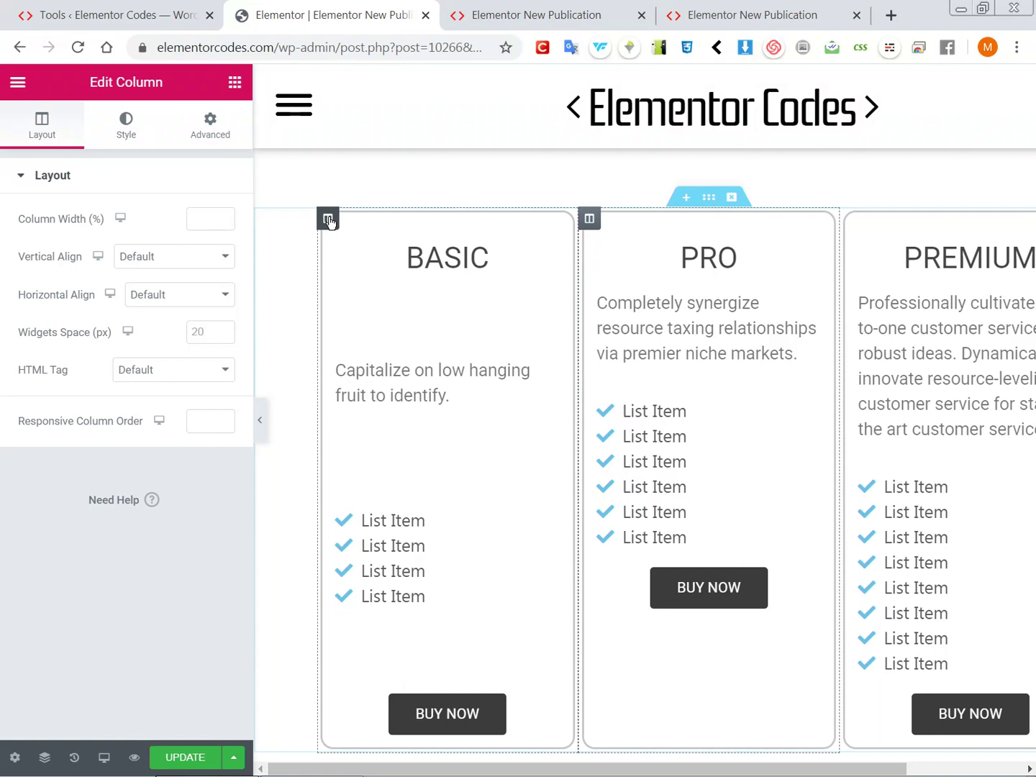
click(165, 264)
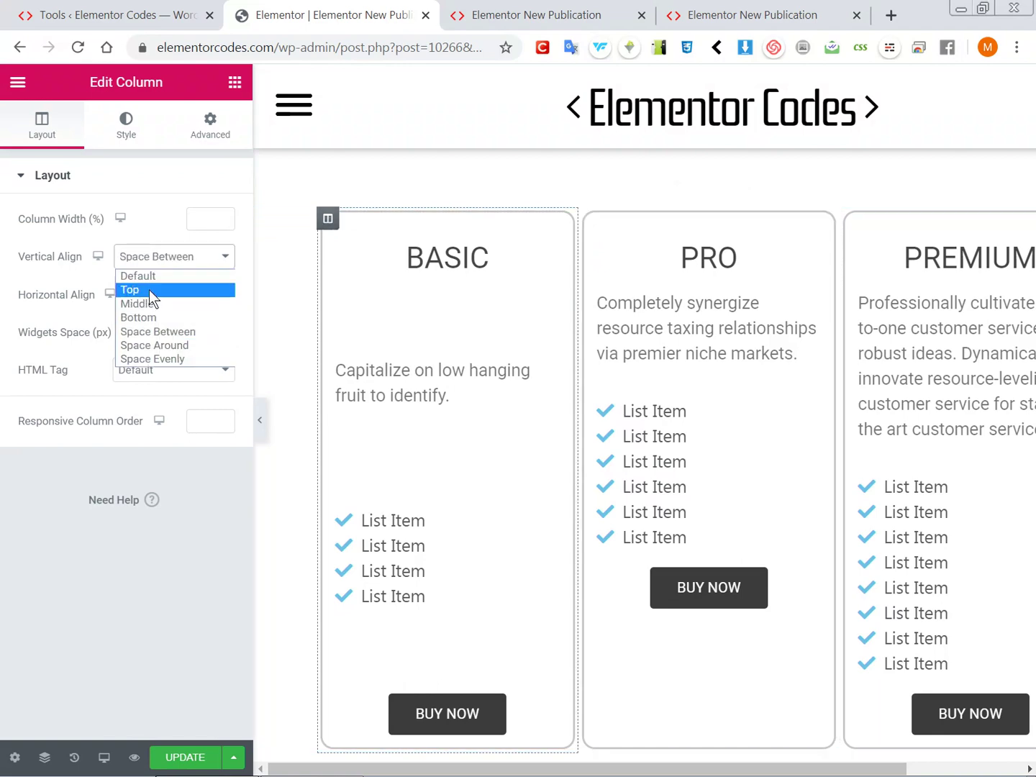
click(150, 276)
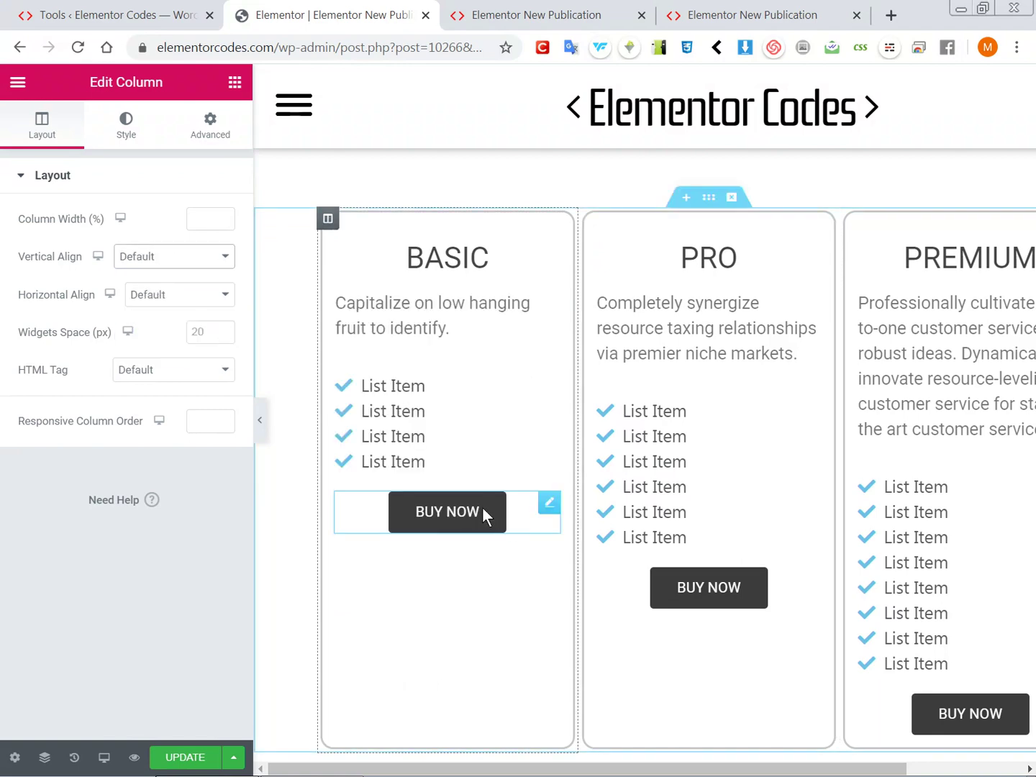
scroll(452, 490, down, 2)
scroll(452, 490, down, 5)
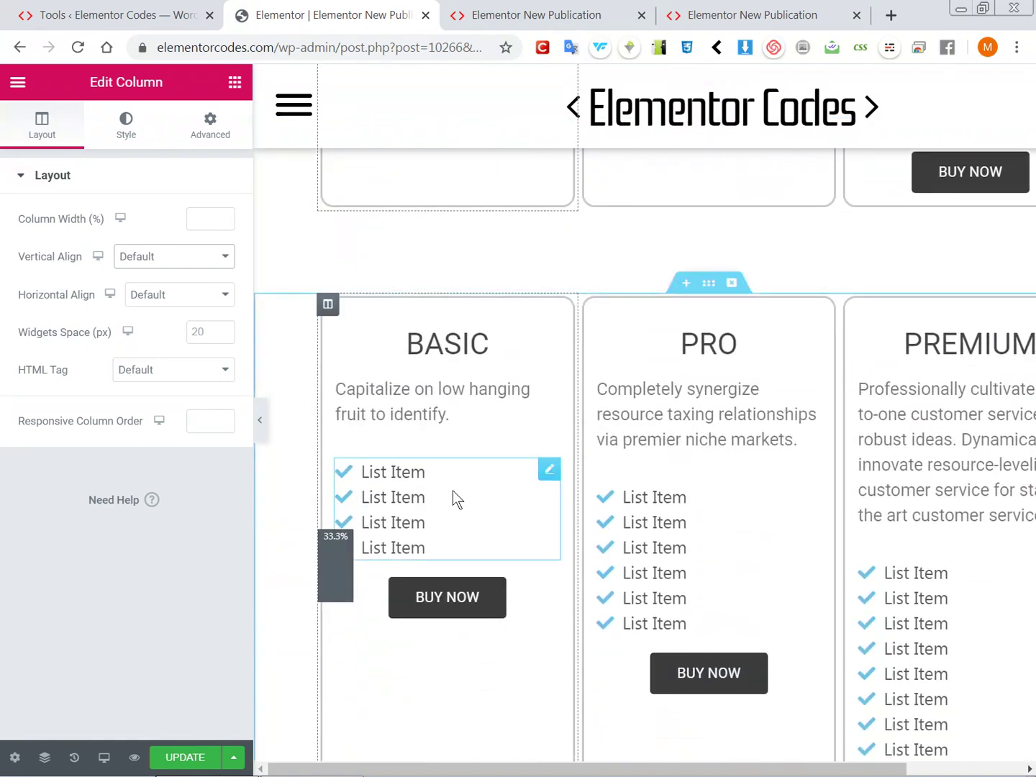
scroll(453, 490, down, 1)
scroll(607, 516, down, 2)
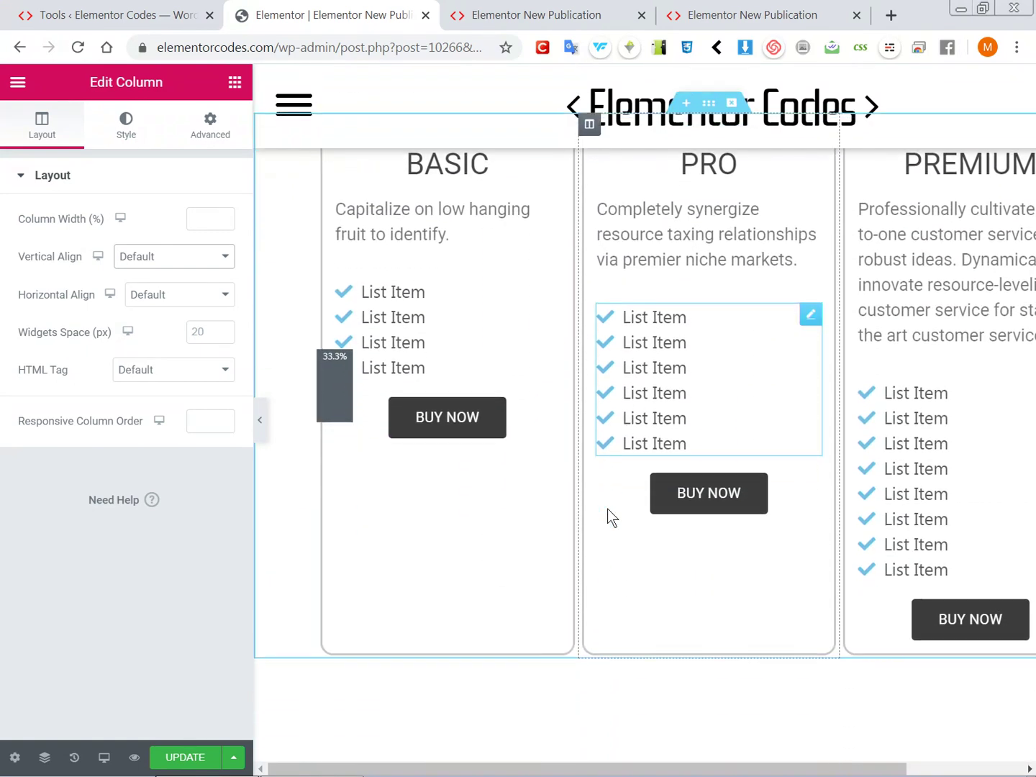
scroll(520, 454, up, 2)
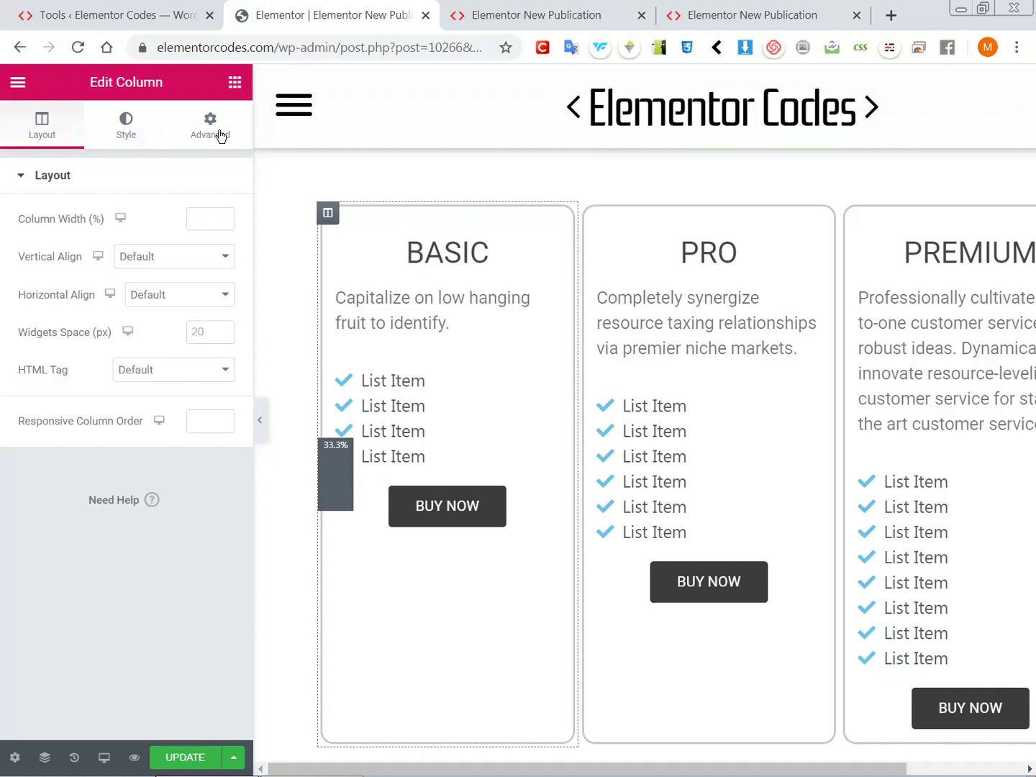
Expand the column's Advanced Custom CSS section and widen the editing panel.
click(518, 4)
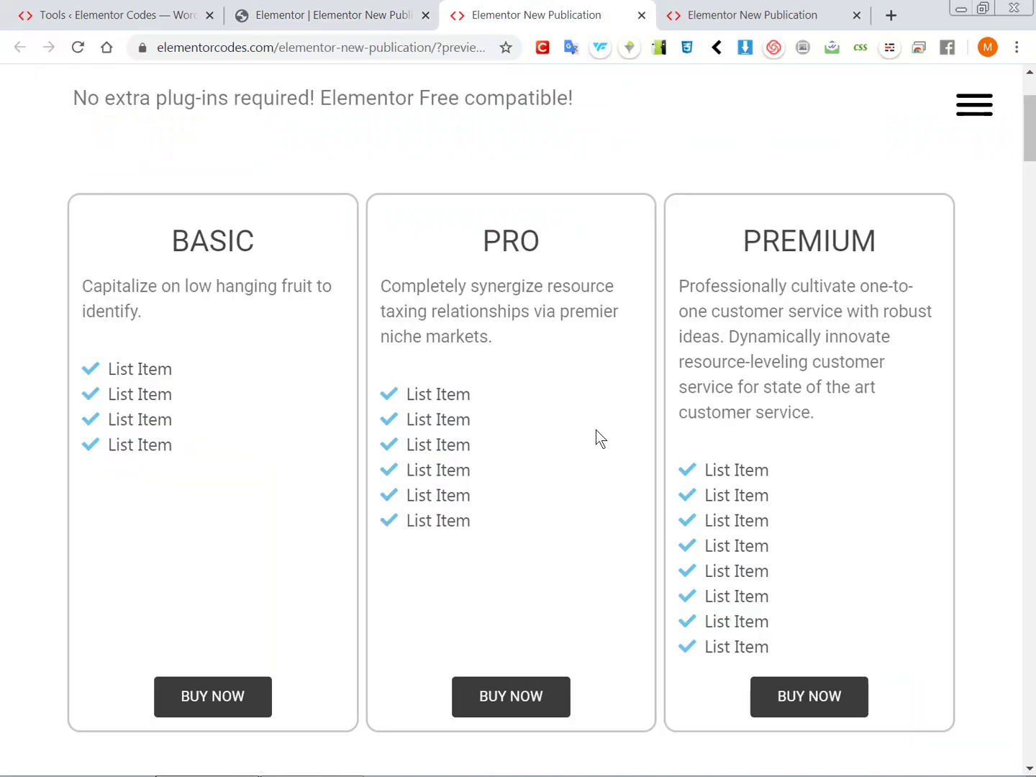
click(333, 9)
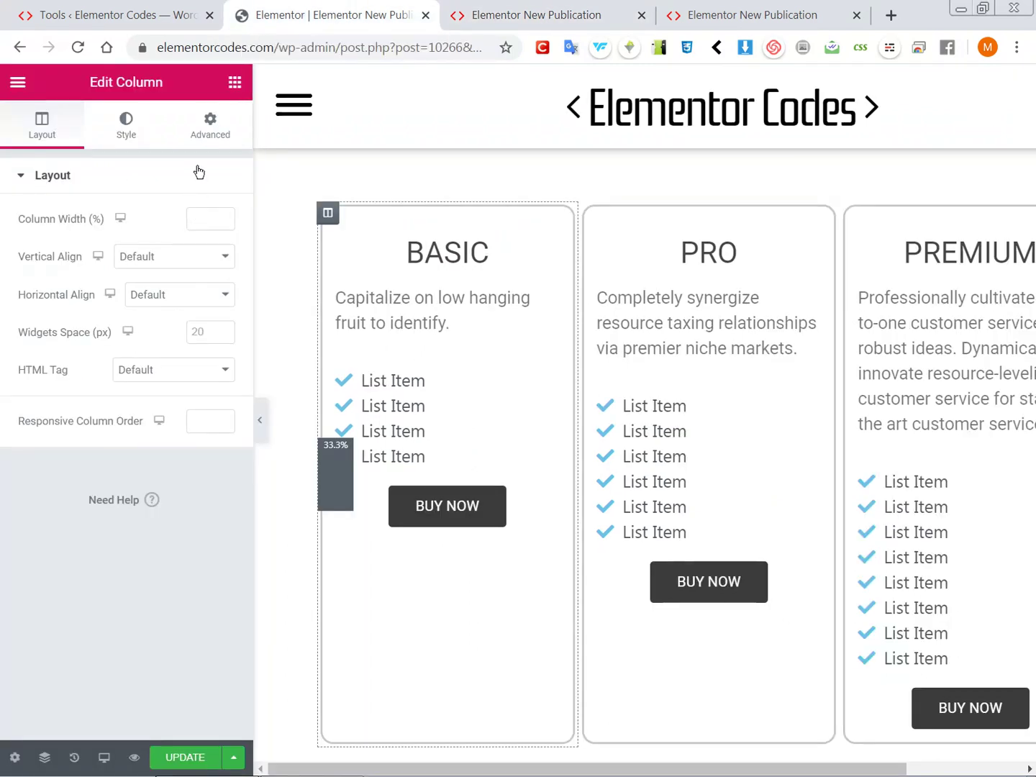
click(216, 133)
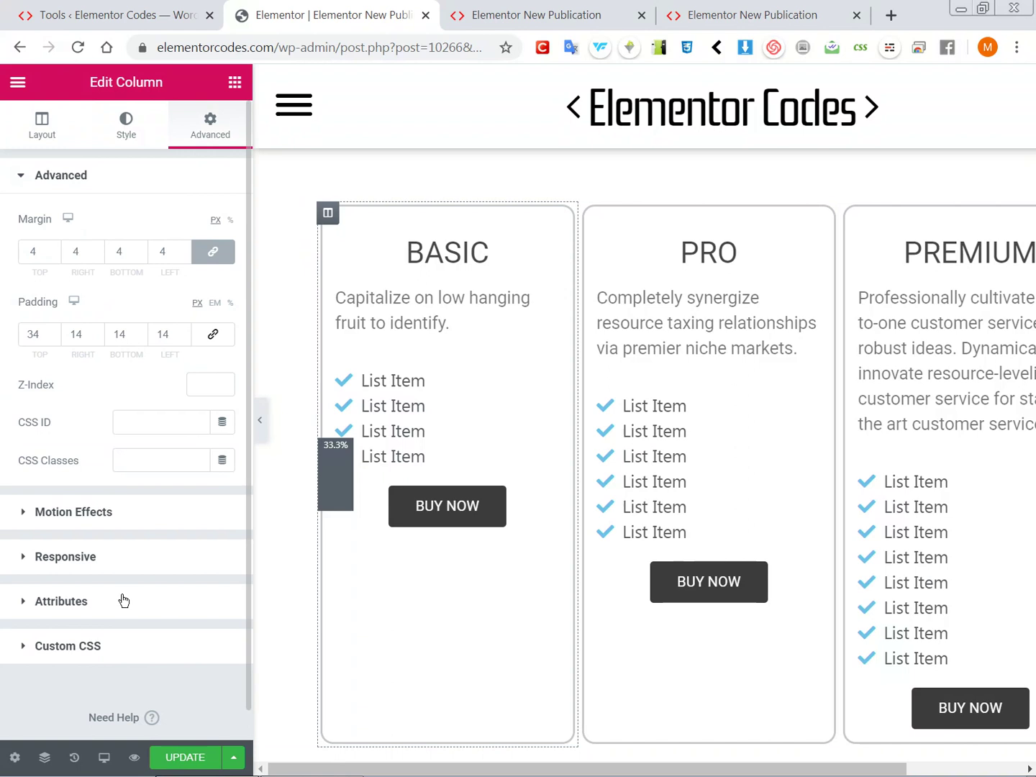
click(73, 645)
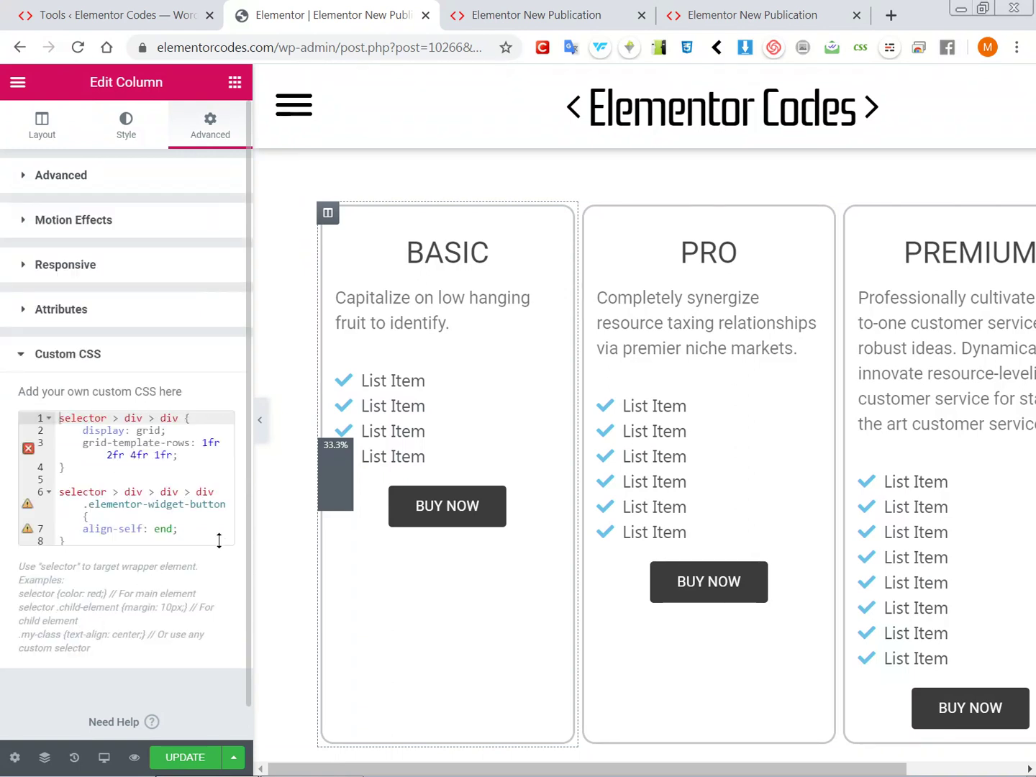
drag(250, 539, 274, 540)
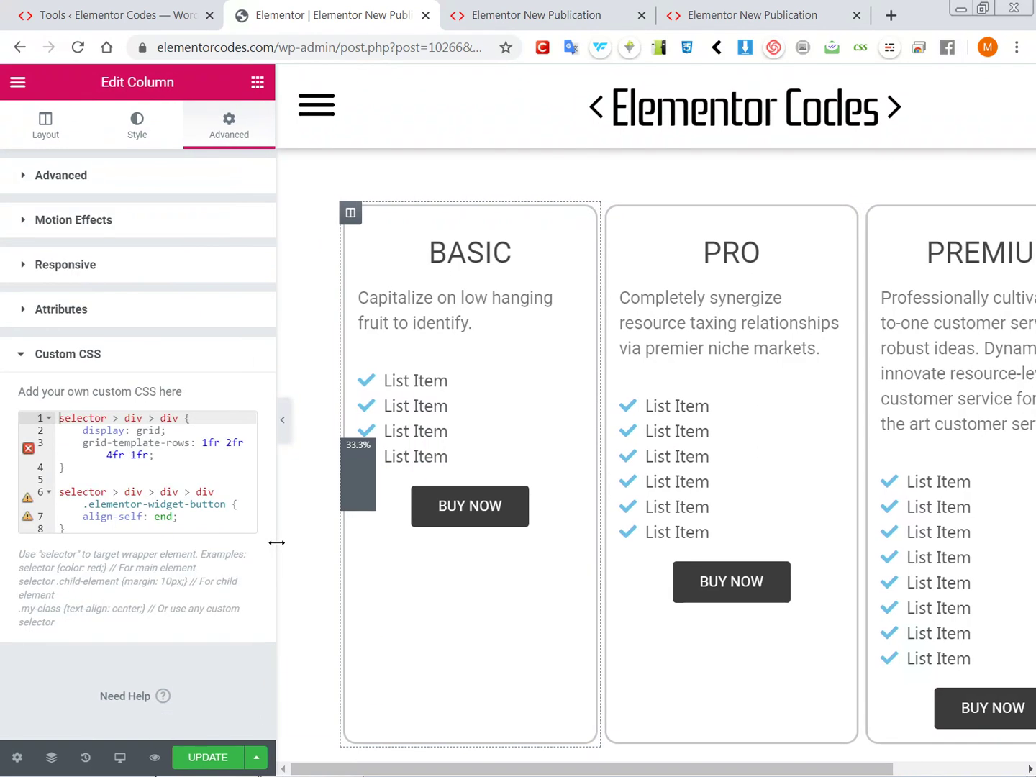
Copy the Method 2 grid CSS code from the tutorial page.
click(702, 14)
scroll(36, 296, down, 15)
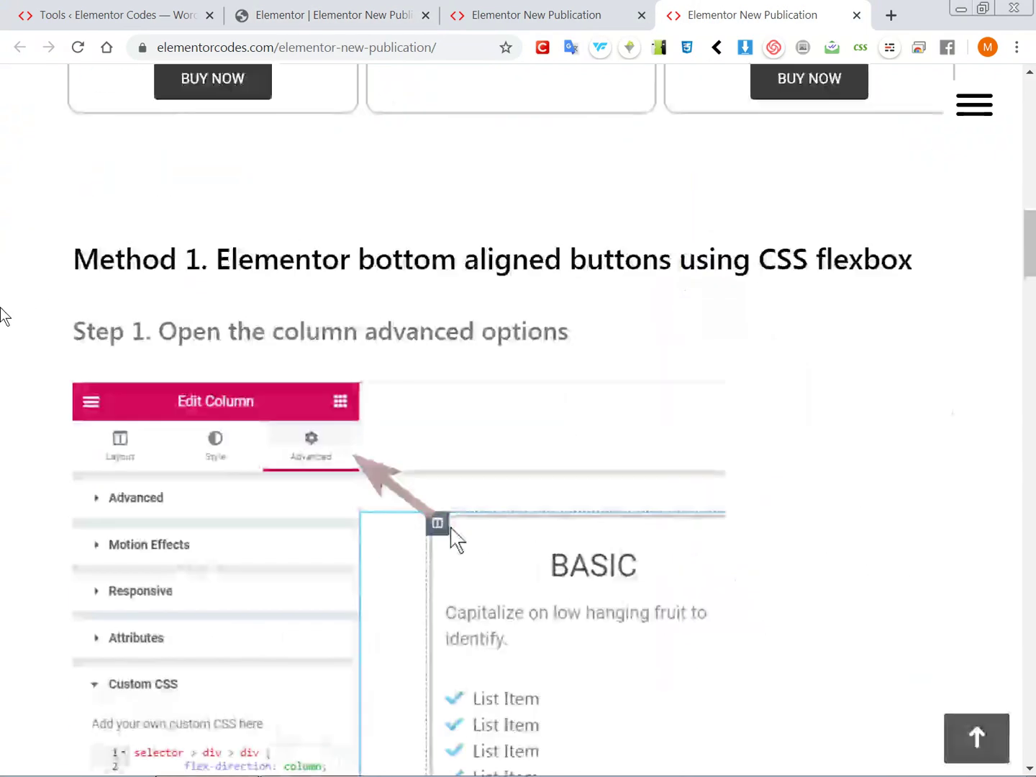
scroll(3, 324, up, 3)
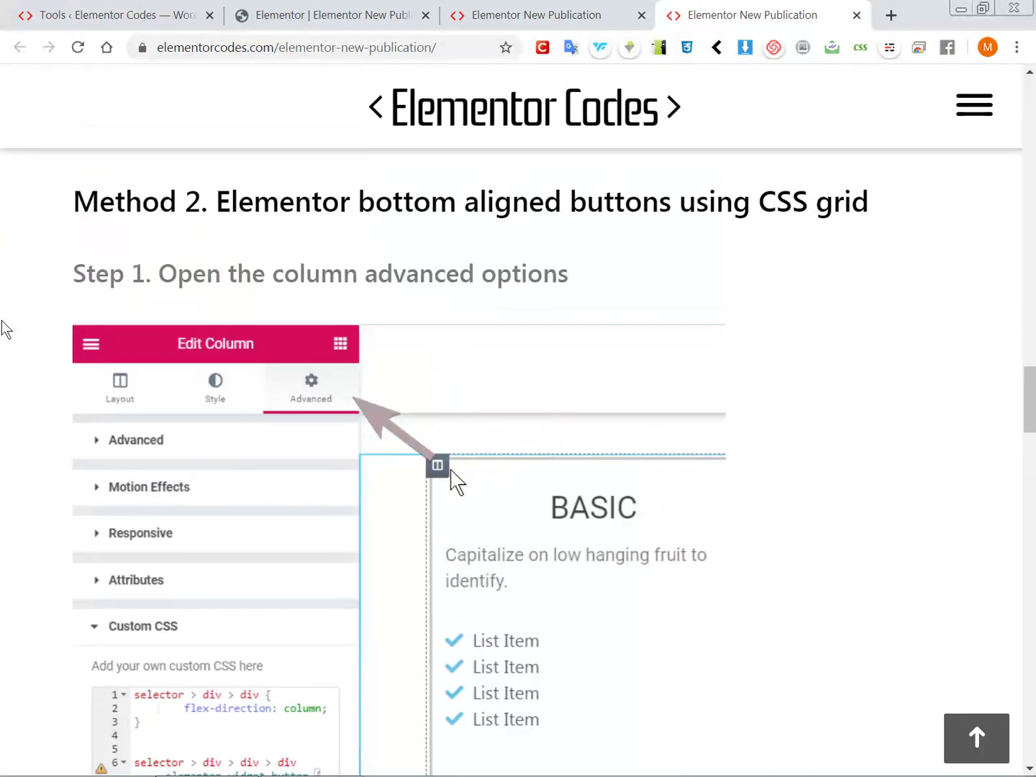
scroll(3, 333, down, 4)
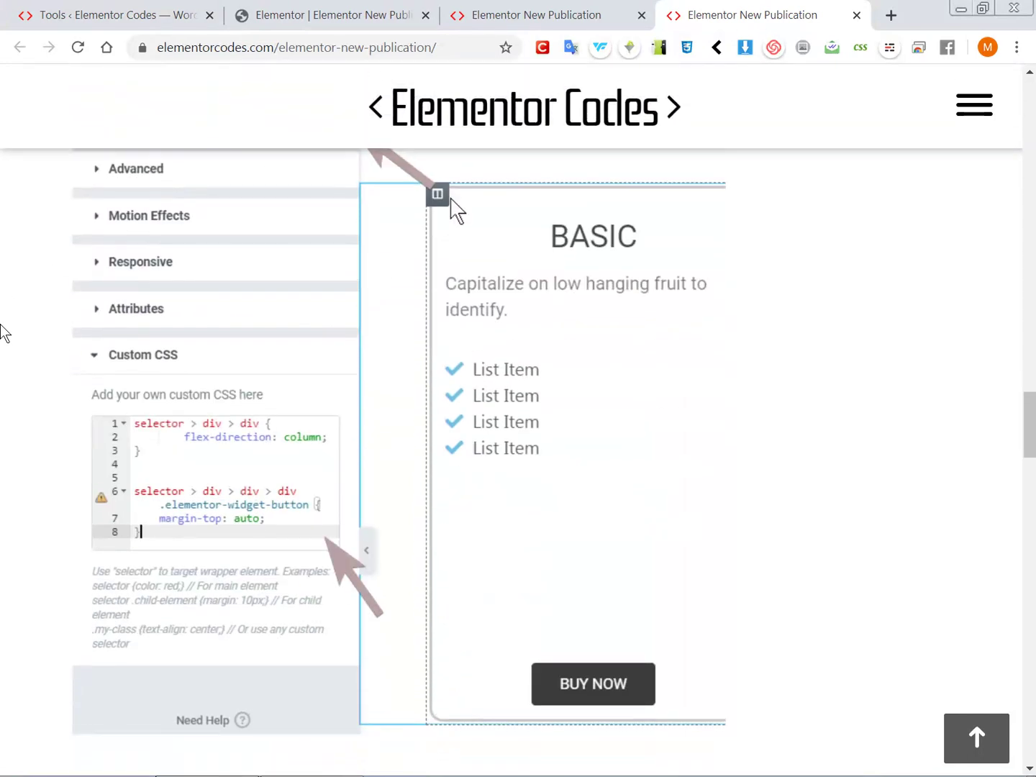
scroll(4, 331, down, 6)
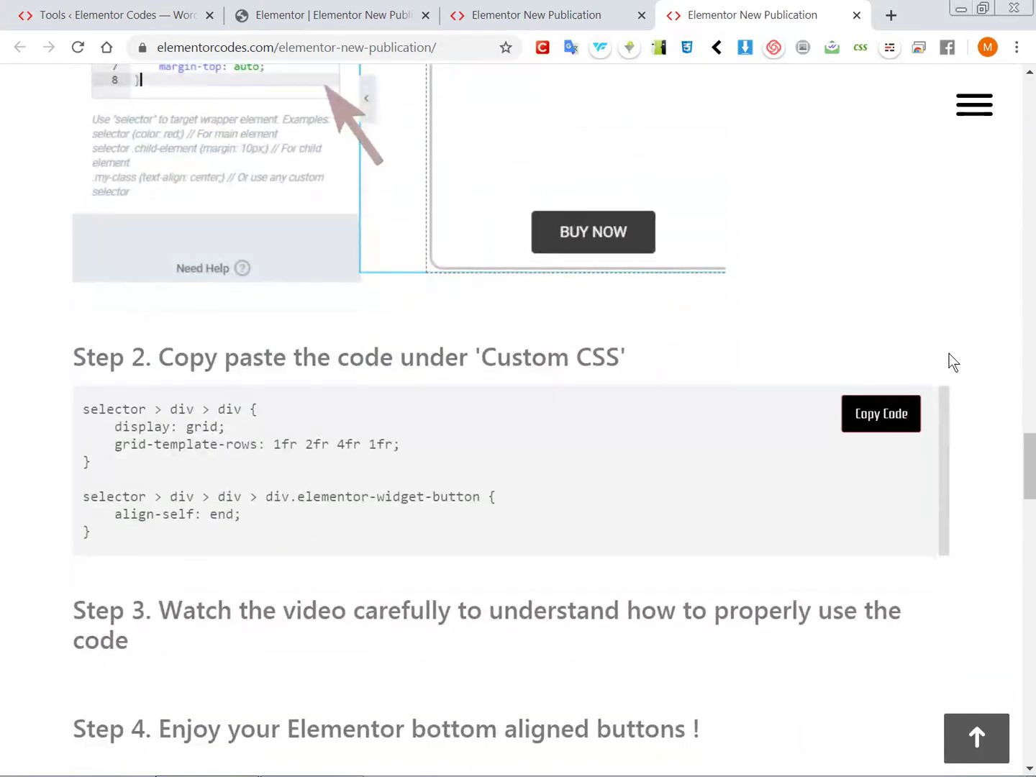
click(897, 405)
Replace the BASIC column's custom CSS with the pasted grid code.
click(394, 8)
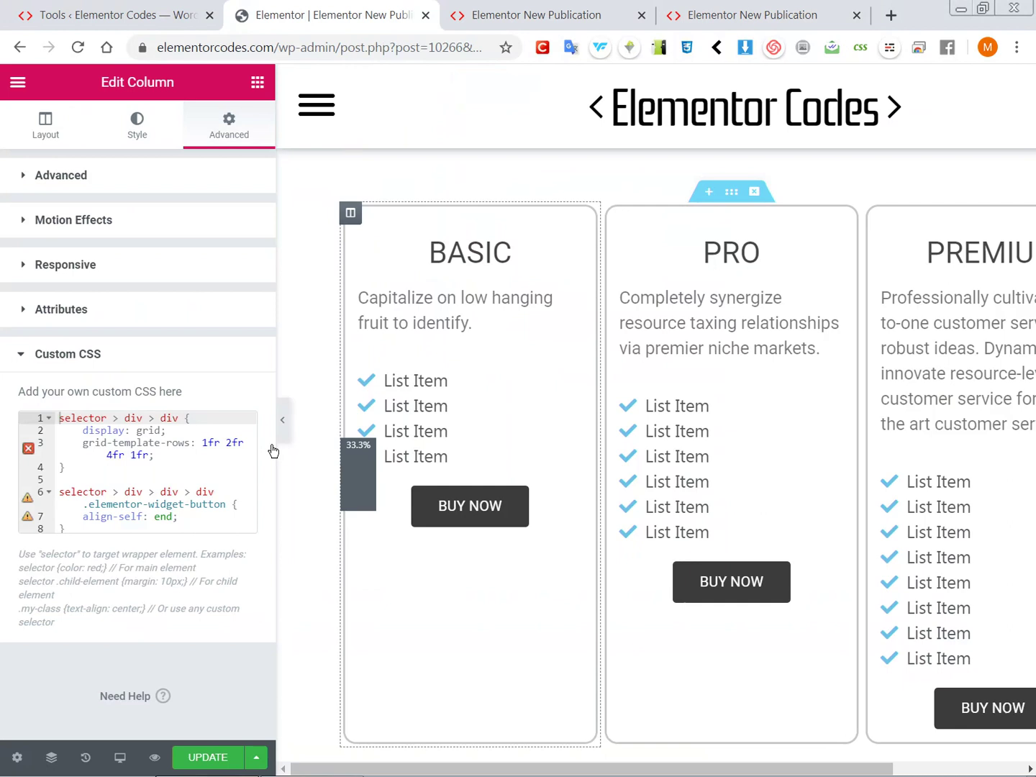
click(159, 523)
key(ctrl+a)
key(ctrl+v)
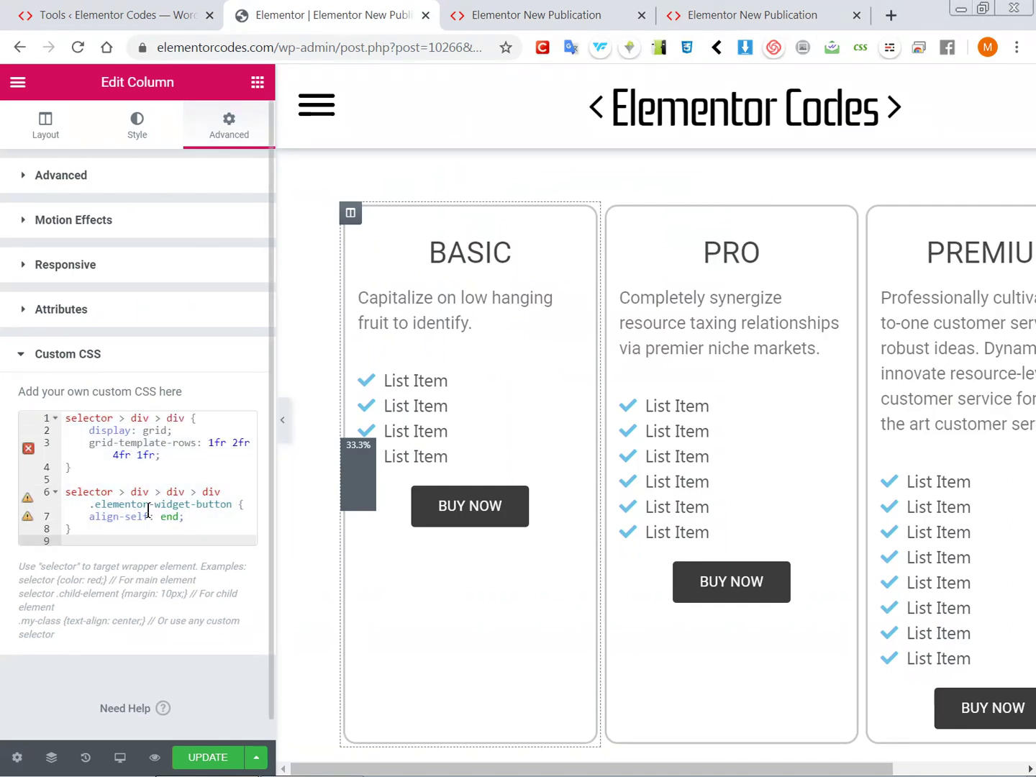
mouse_move(24, 456)
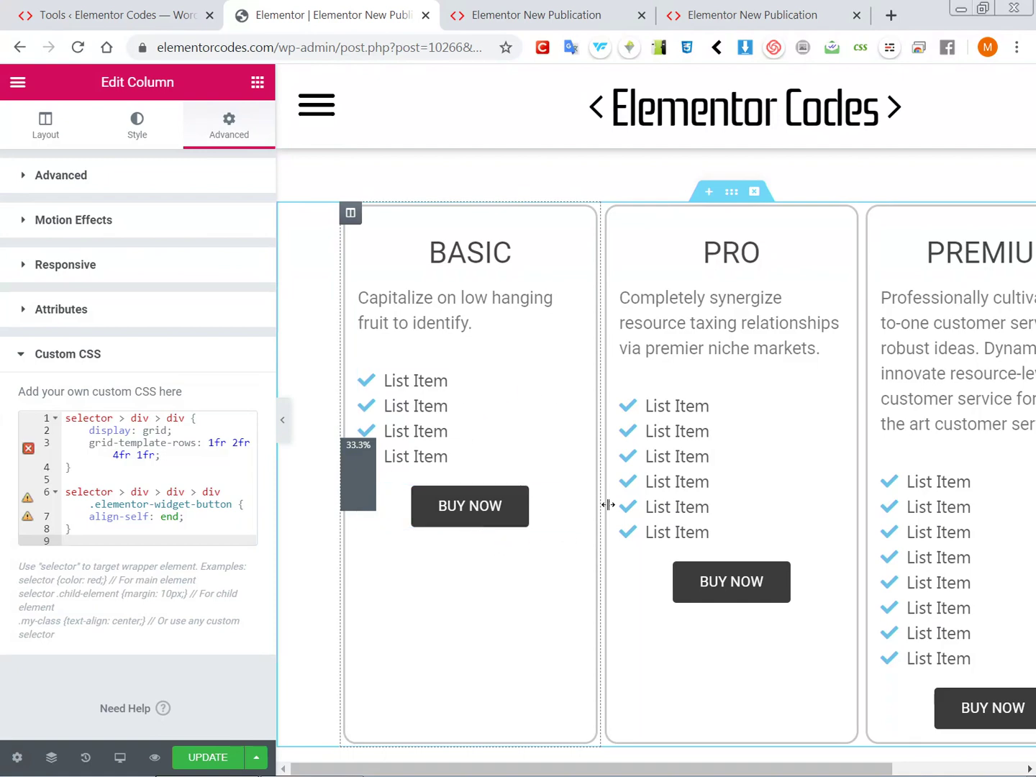
scroll(511, 499, up, 1)
scroll(511, 499, up, 4)
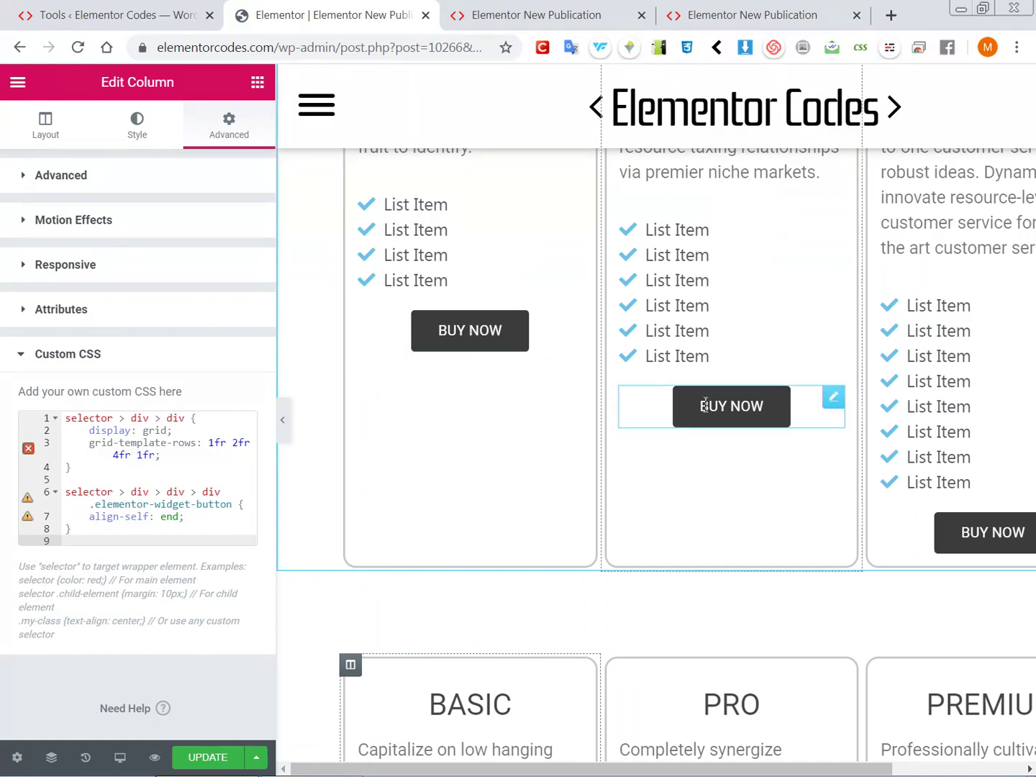
scroll(466, 465, down, 5)
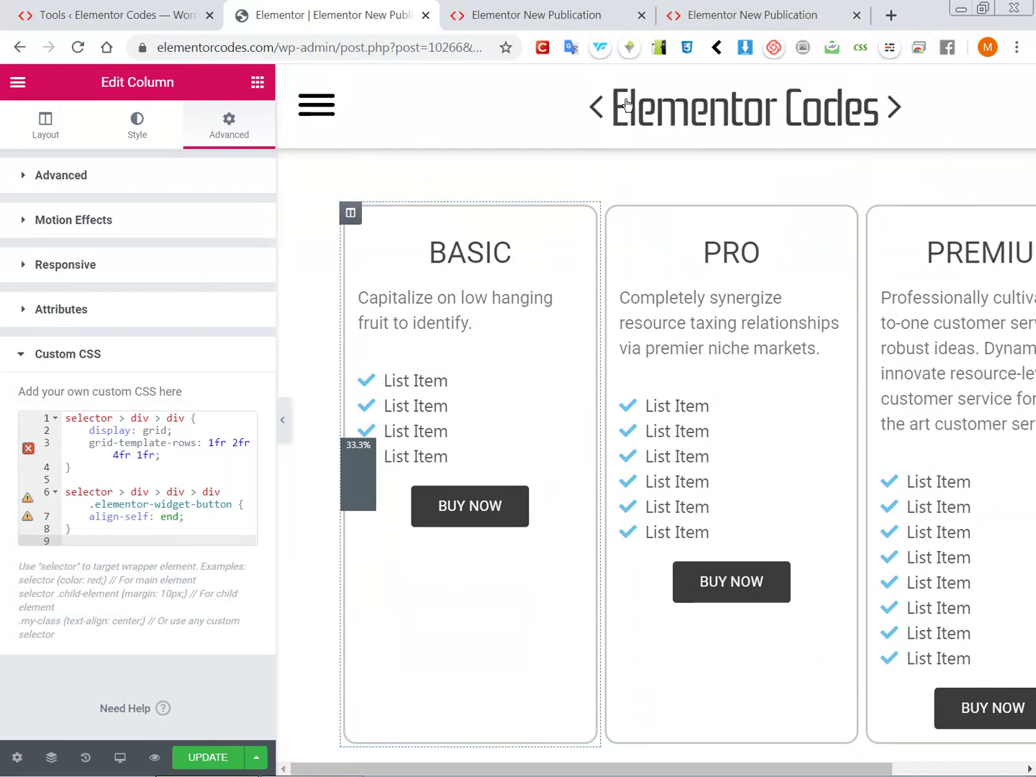
Scroll the tutorial page to its demo three-column pricing table.
click(715, 9)
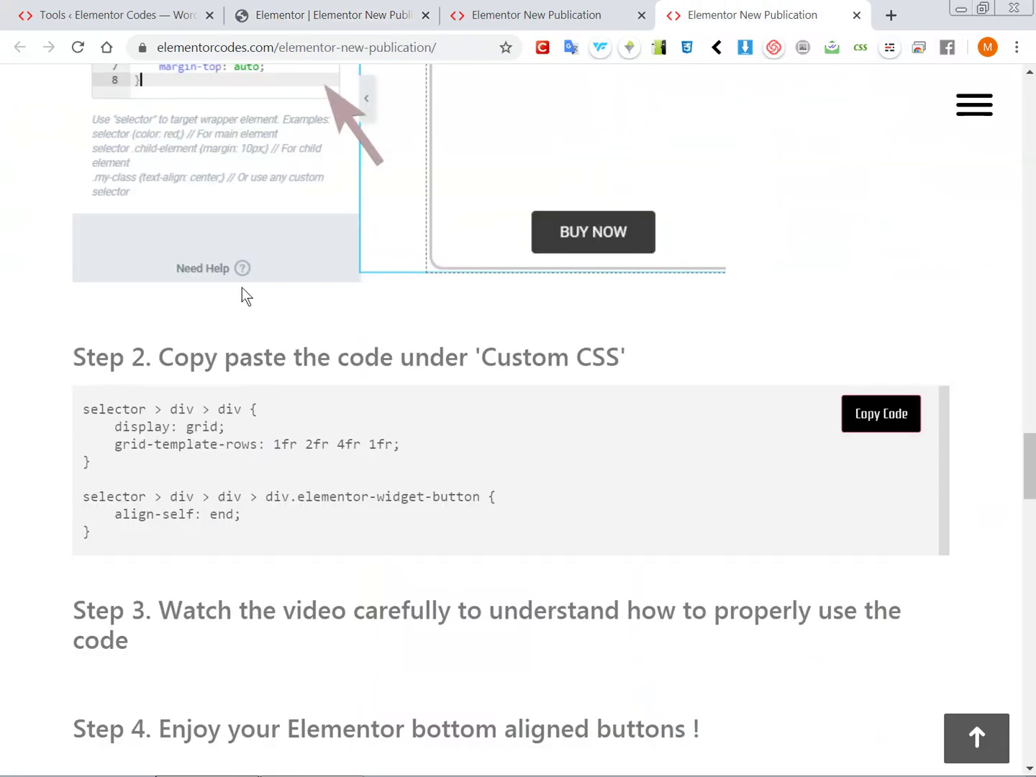
scroll(4, 381, up, 7)
scroll(4, 381, up, 10)
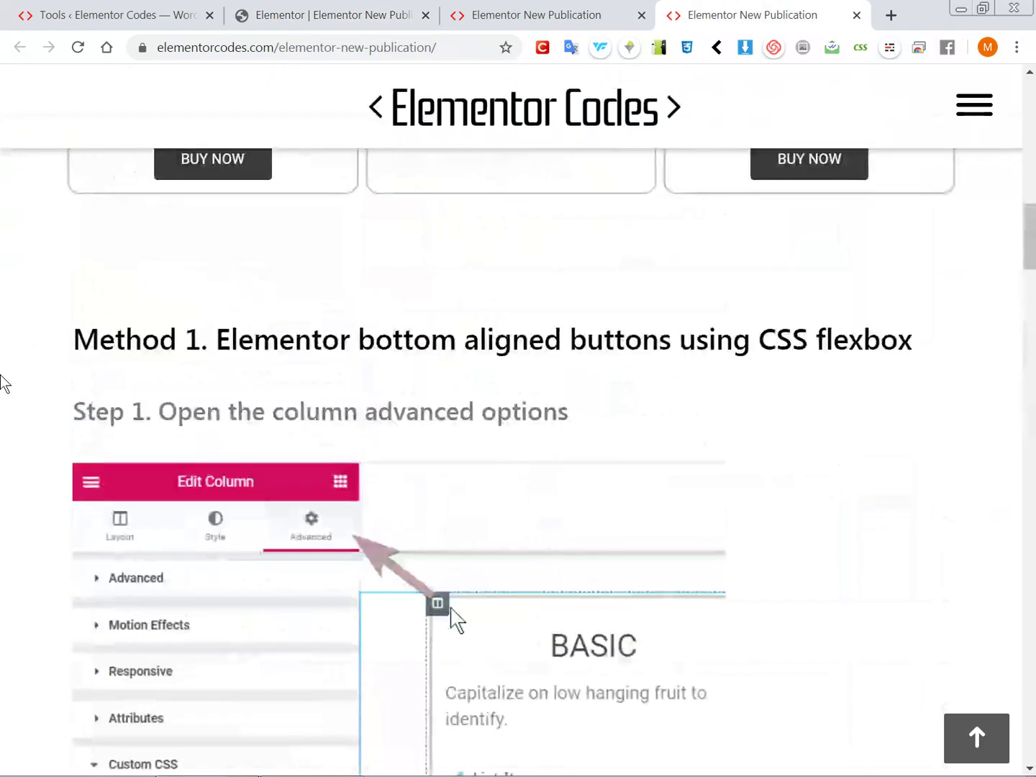
scroll(3, 381, down, 1)
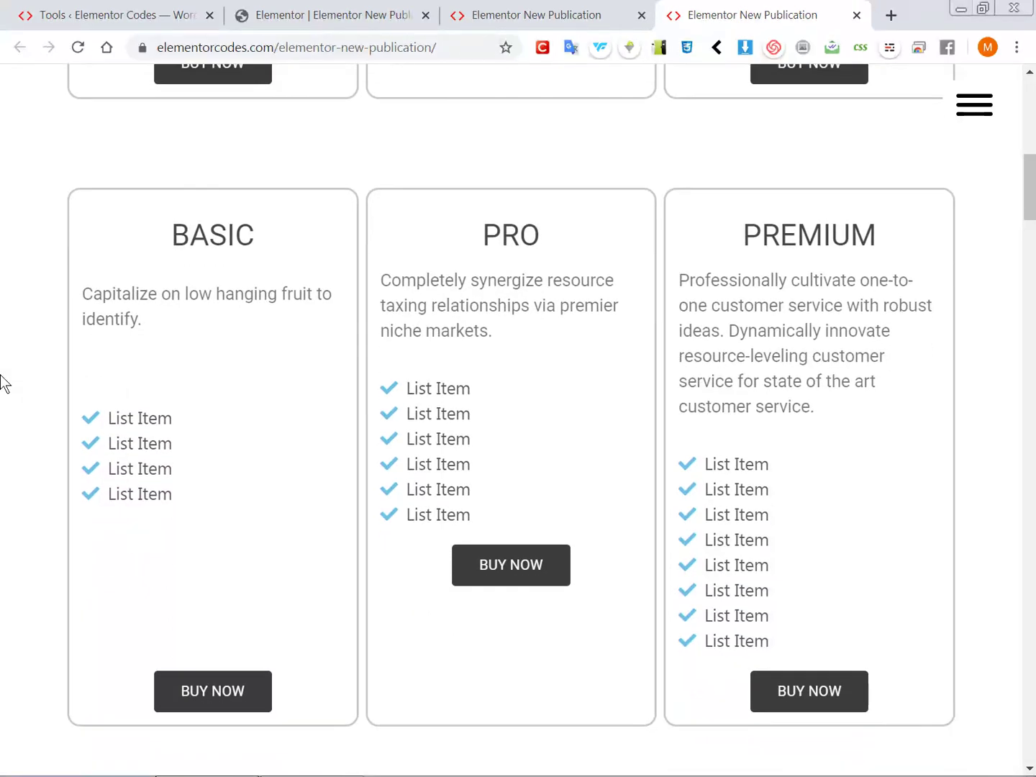
scroll(4, 383, down, 1)
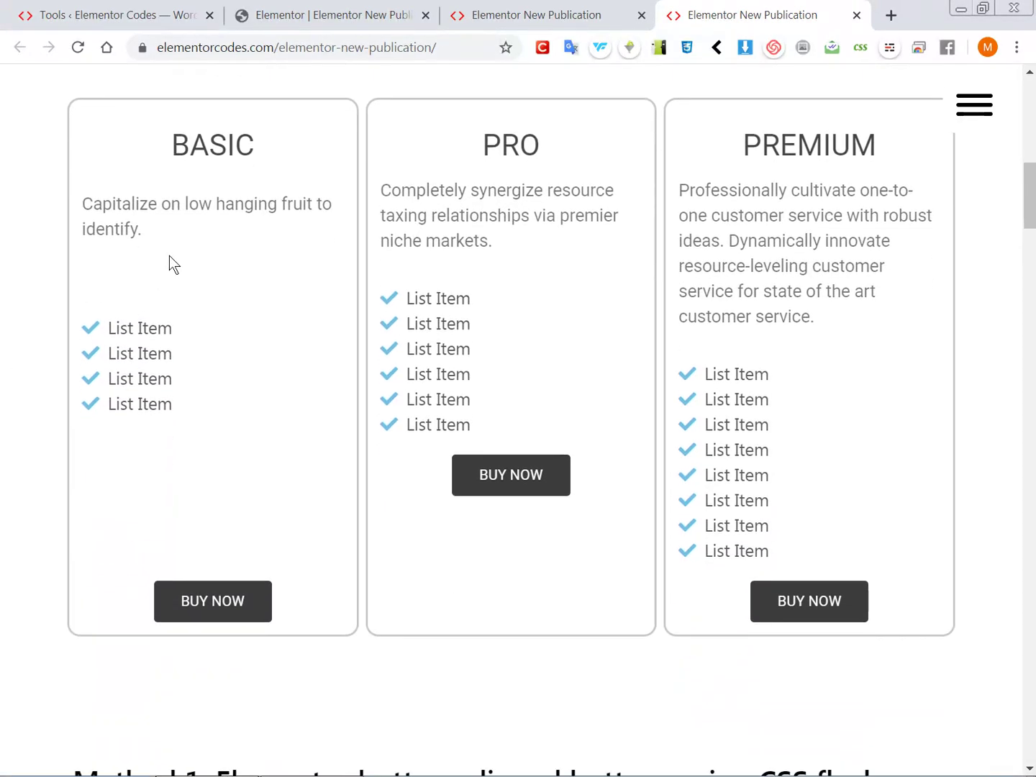
Inspect the BASIC BUY NOW button in Chrome DevTools and select its widget node.
right_click(205, 585)
click(238, 573)
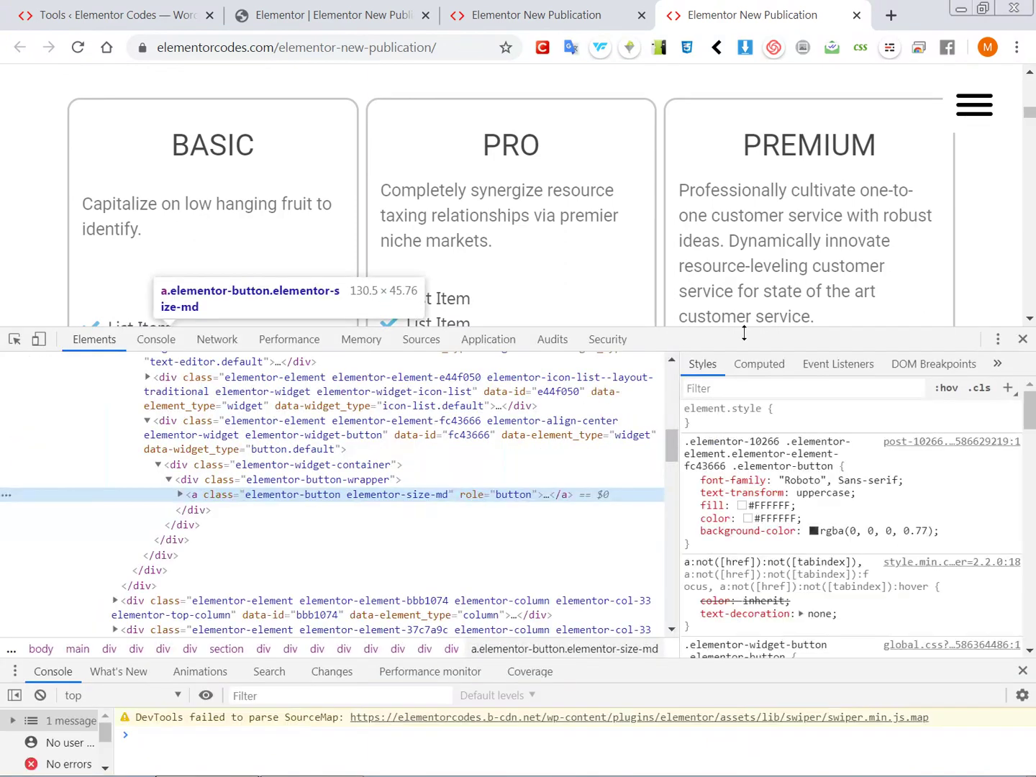
drag(742, 331, 741, 397)
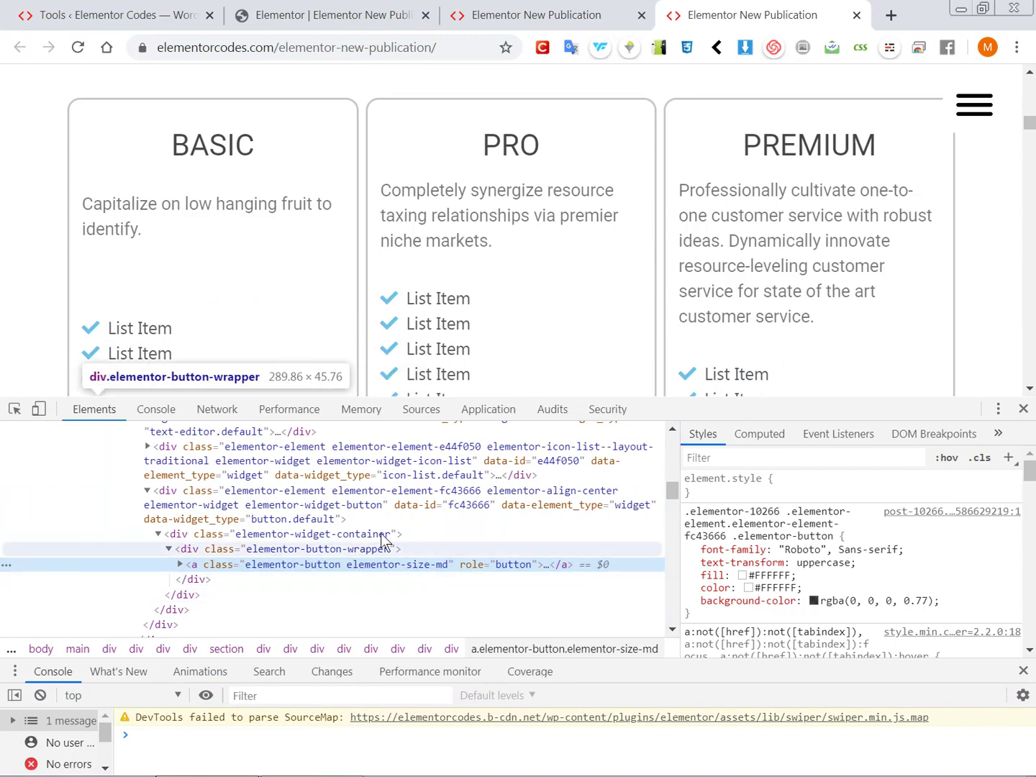
scroll(320, 538, up, 2)
scroll(316, 543, down, 2)
drag(649, 684, 648, 714)
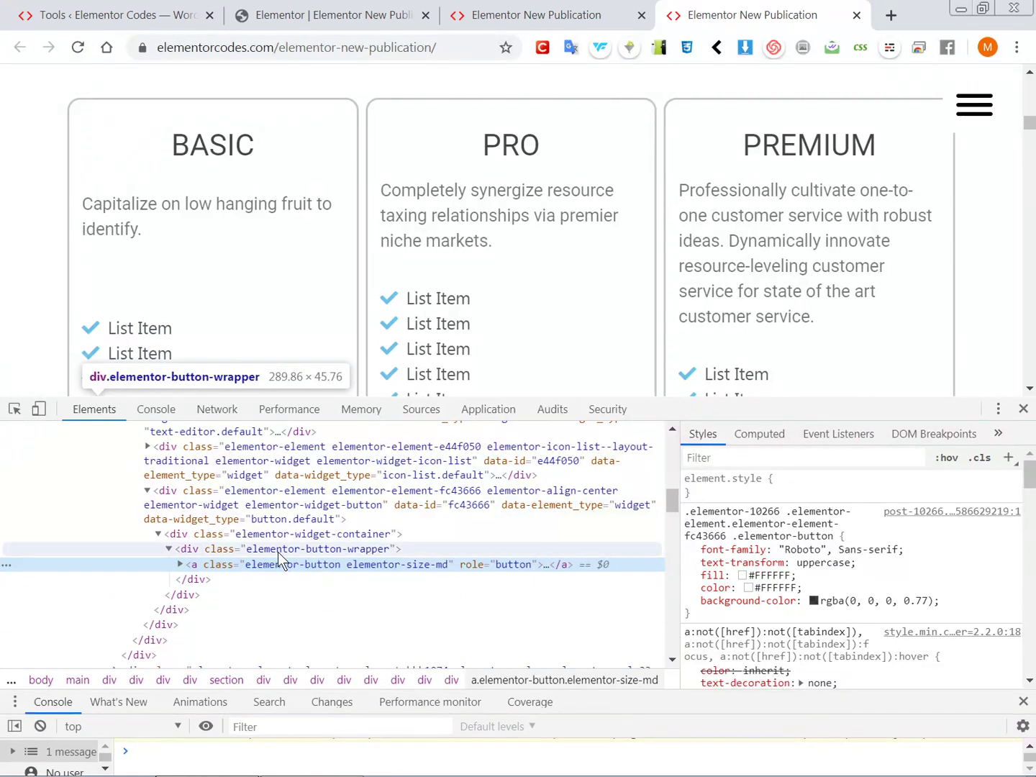
scroll(157, 544, up, 1)
scroll(157, 543, up, 2)
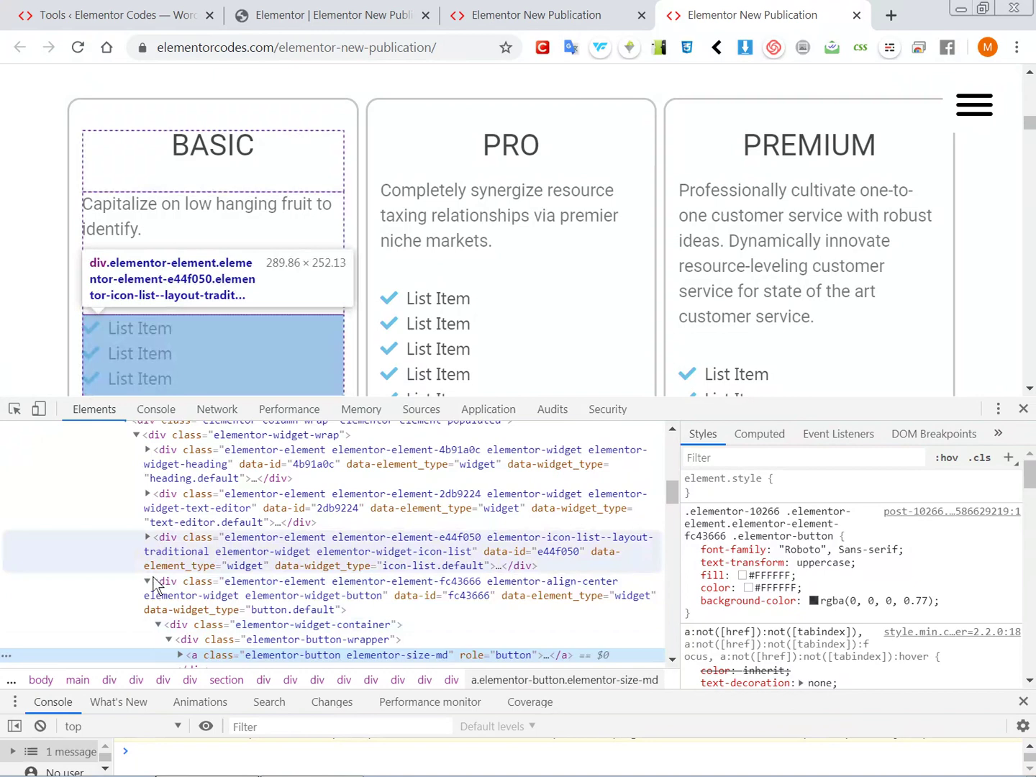
click(148, 582)
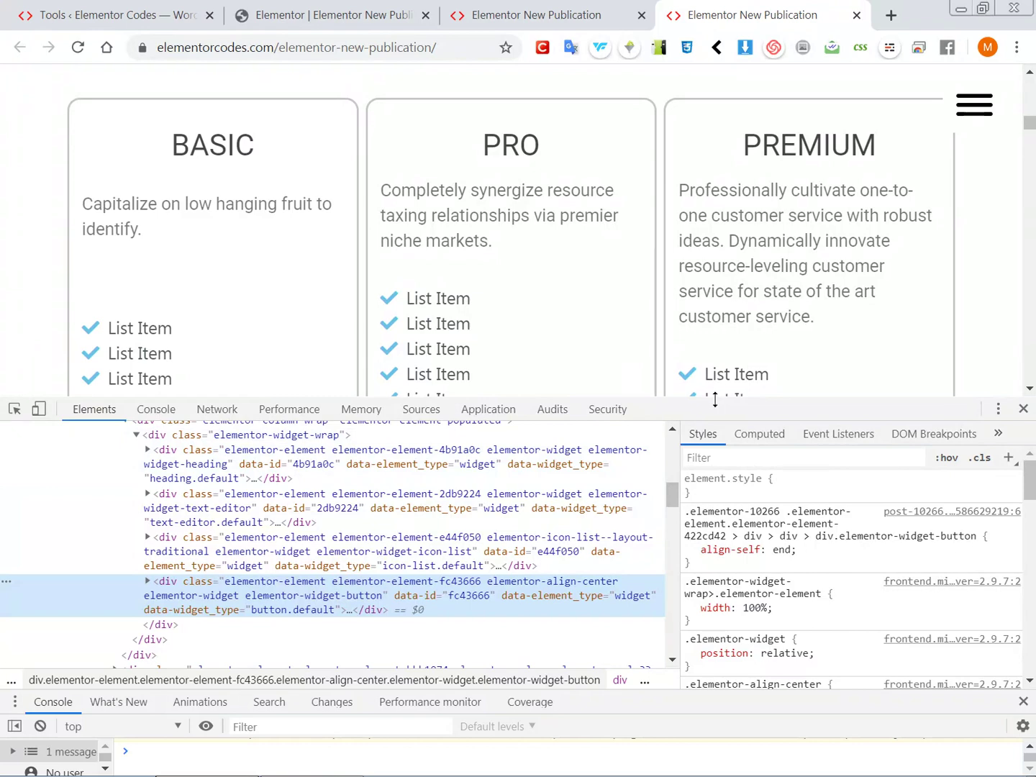
Close the Console drawer, resize the inspector, and zoom the page to 75%.
drag(715, 400, 686, 469)
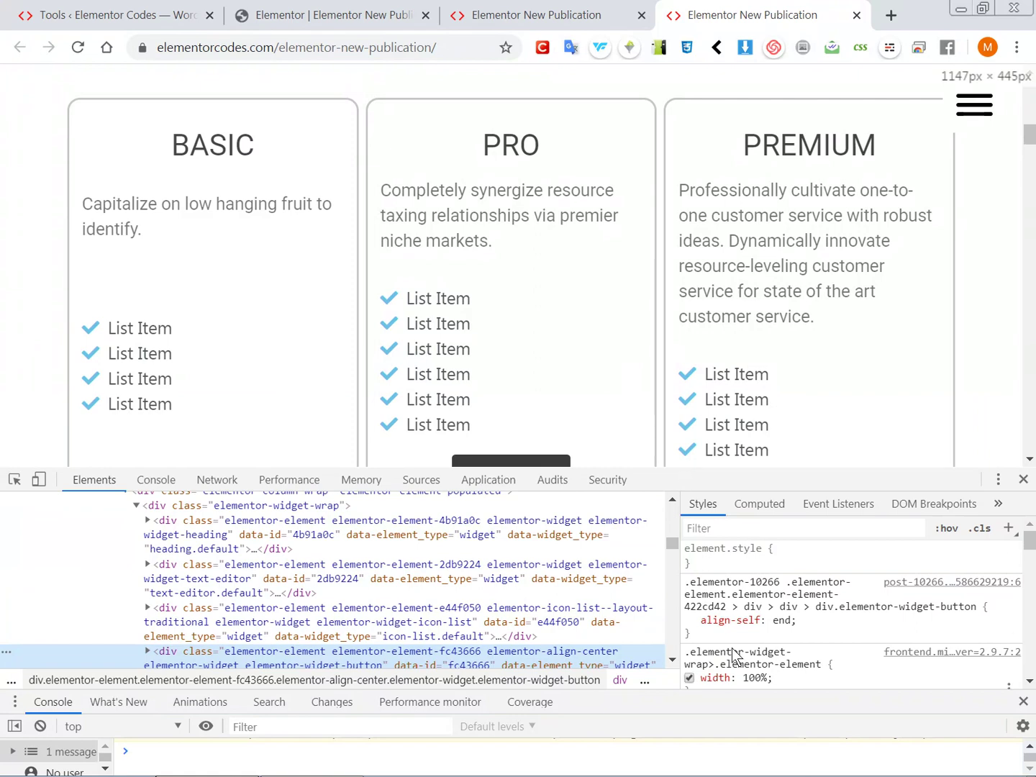
click(1023, 702)
drag(670, 480, 670, 555)
key(ctrl+minus)
key(ctrl+minus)
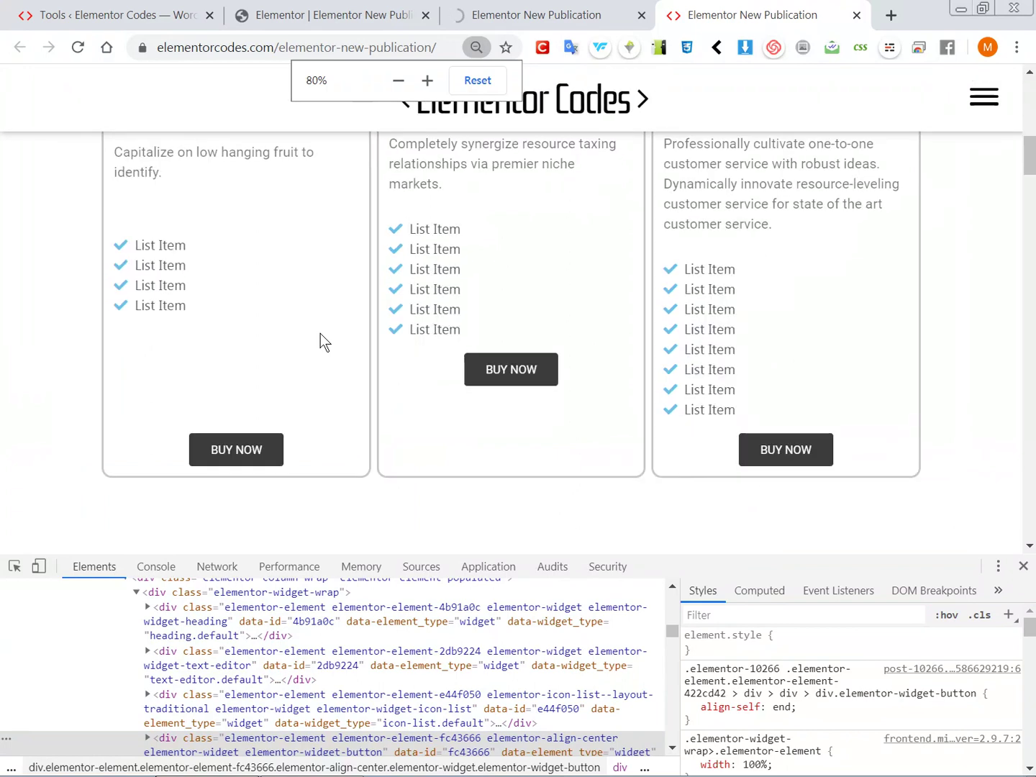
key(ctrl+minus)
scroll(320, 333, up, 1)
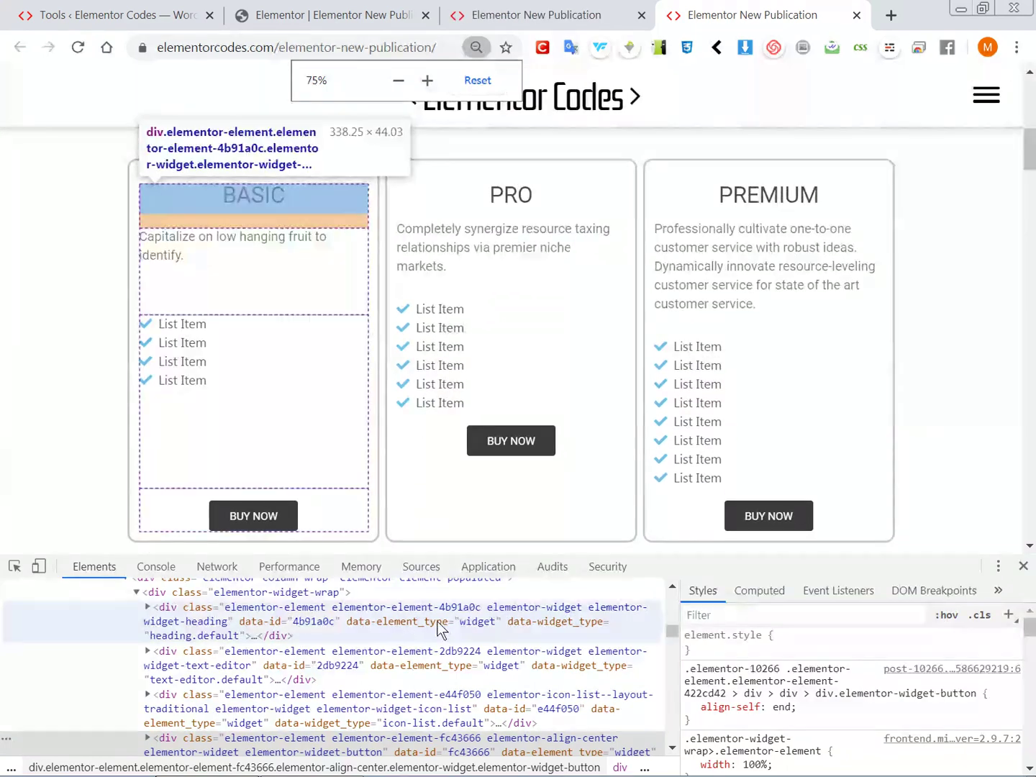
scroll(360, 660, down, 2)
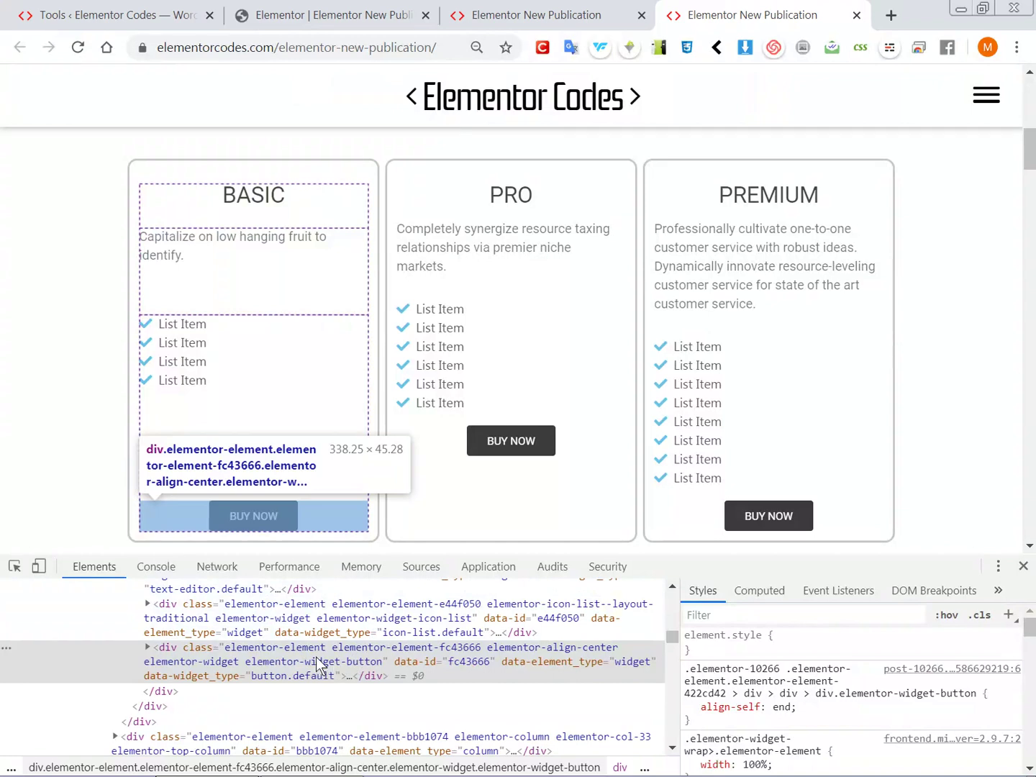
scroll(320, 665, up, 2)
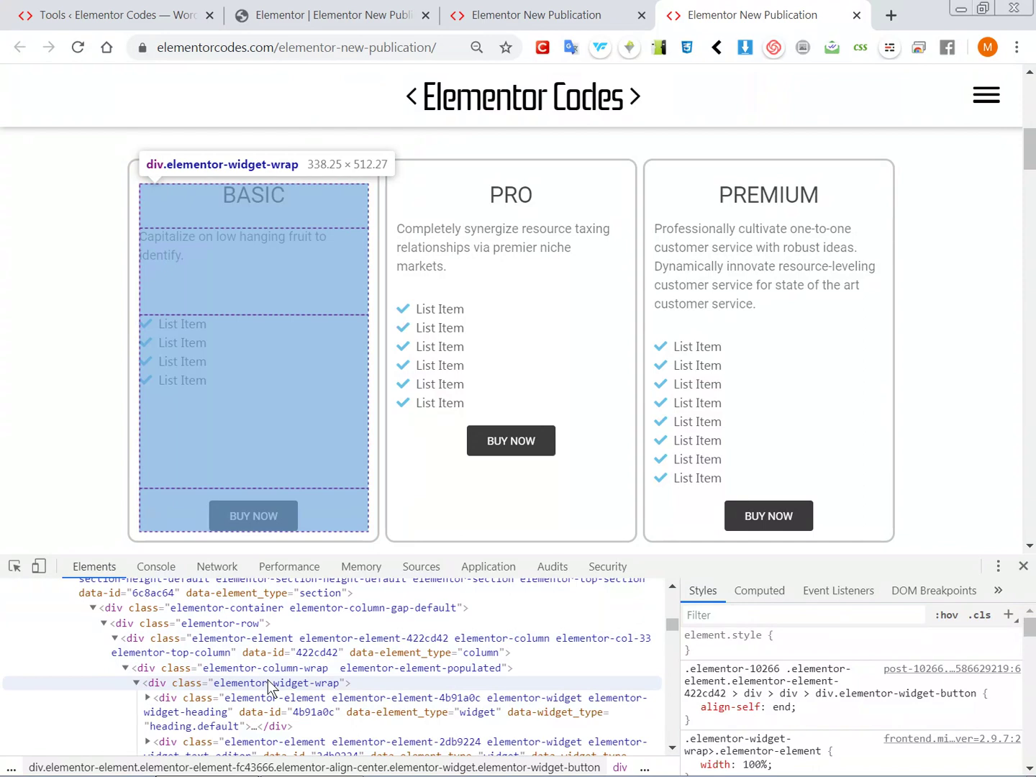
Select div.elementor-widget-wrap and examine its display: grid rule with rows 1fr 2fr 4fr 1fr.
click(269, 687)
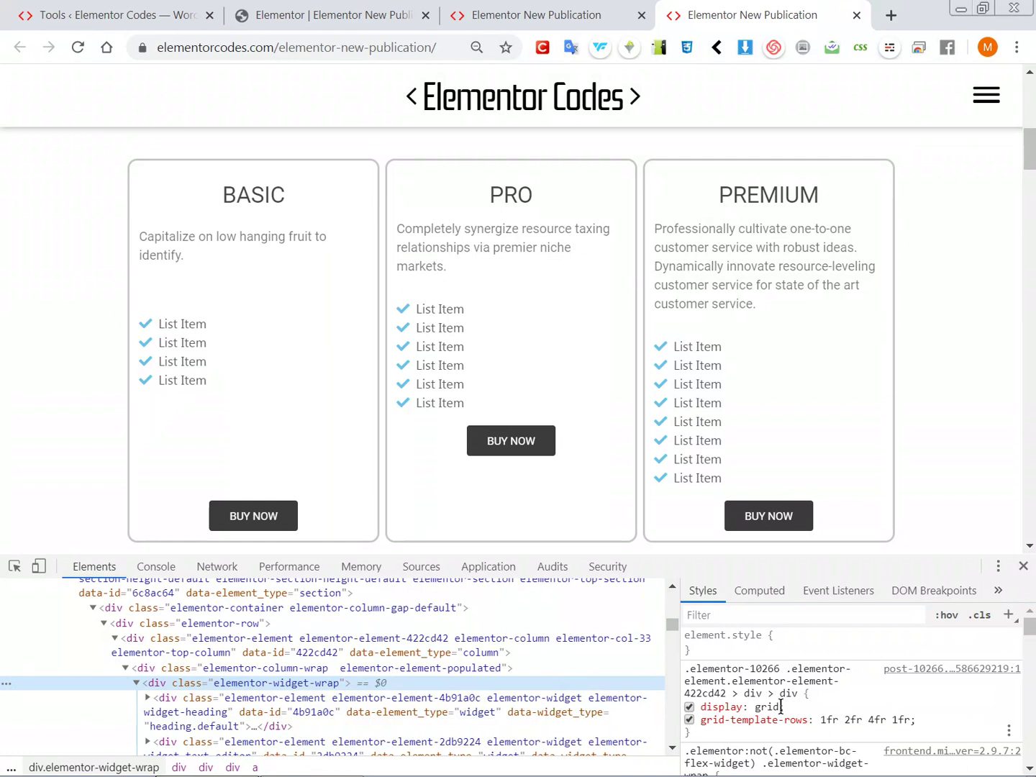
drag(705, 707, 788, 708)
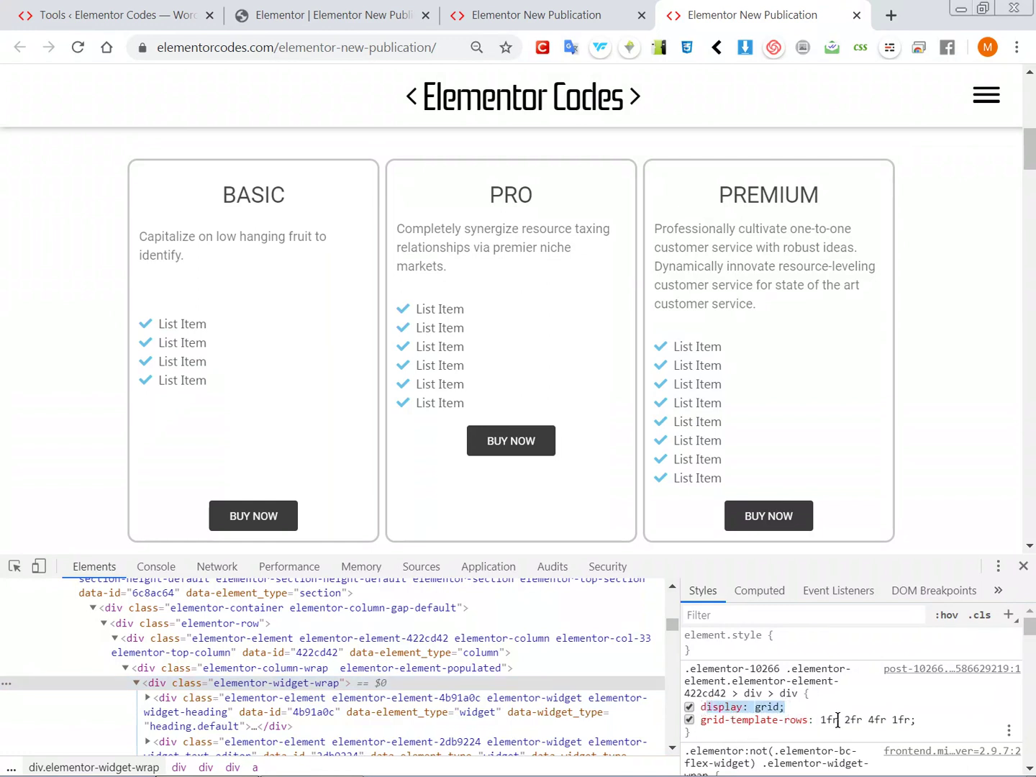
drag(814, 720, 916, 720)
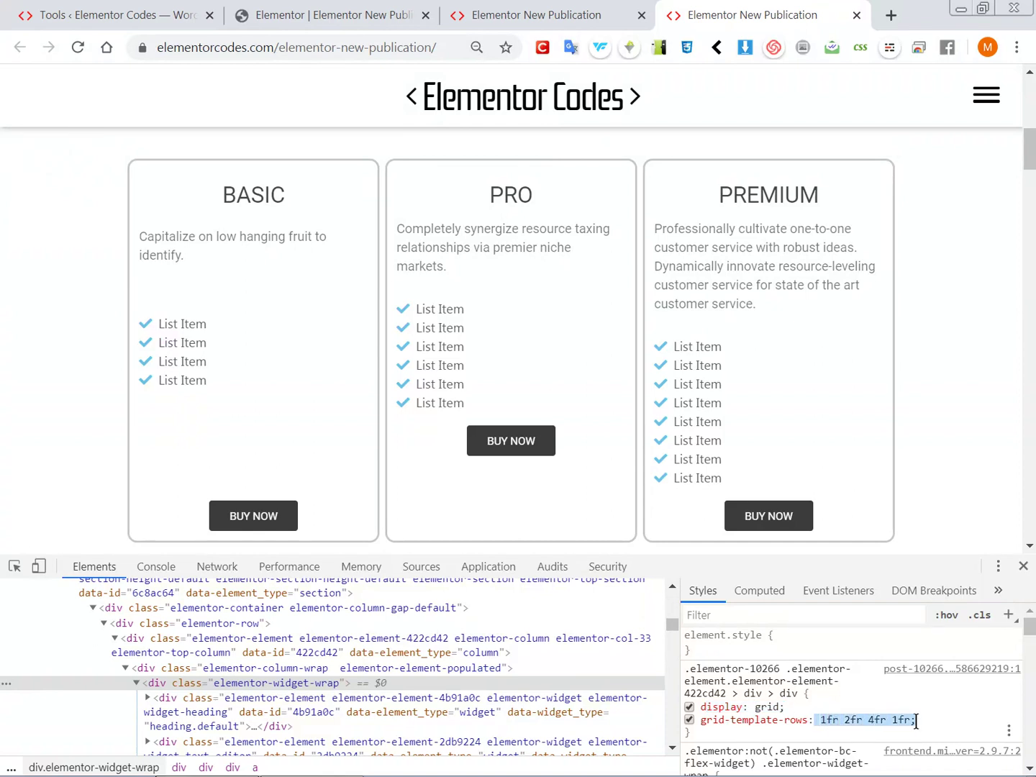
click(830, 721)
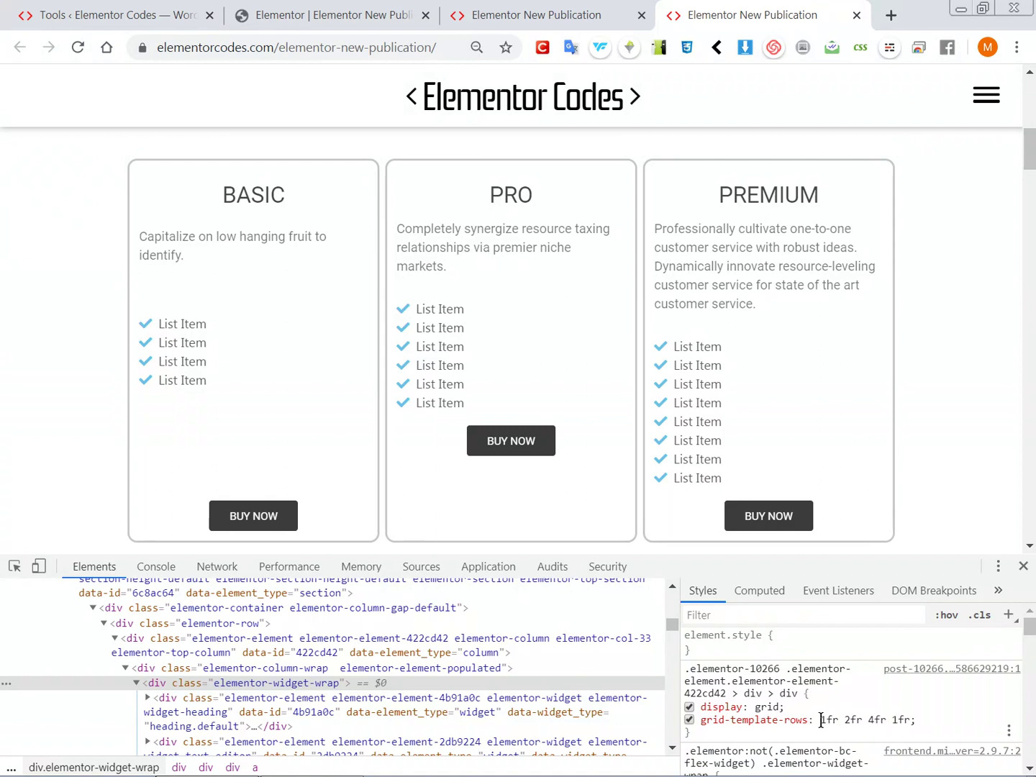
drag(820, 719, 834, 719)
double_click(851, 719)
drag(712, 286, 648, 305)
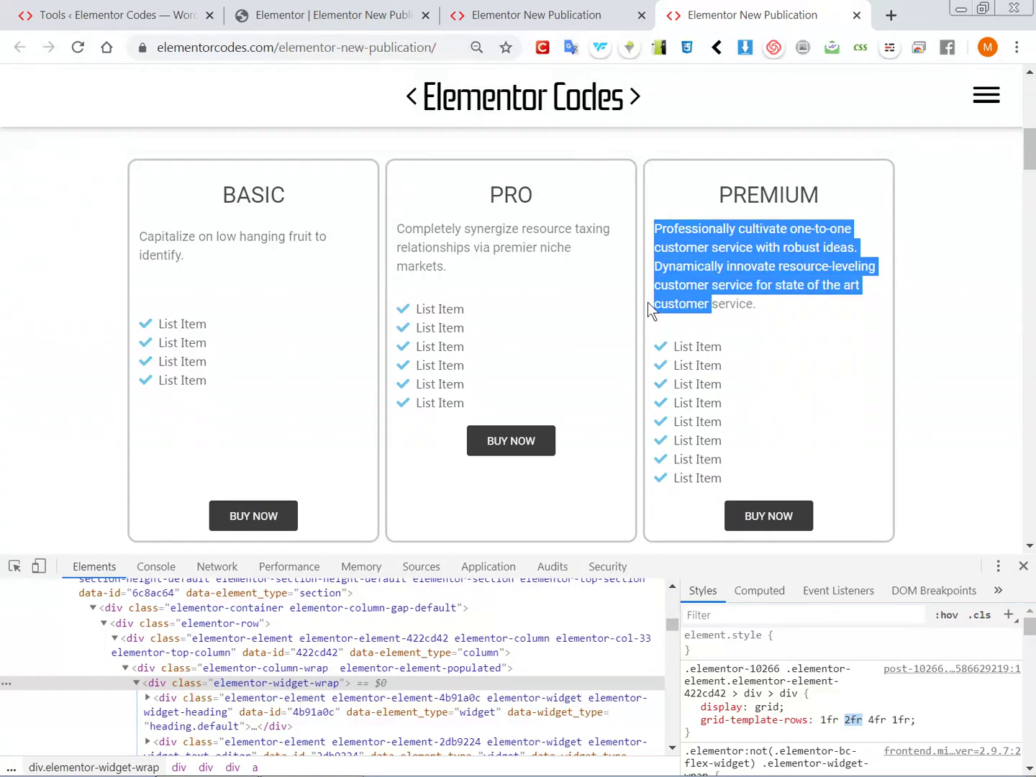
drag(177, 228, 210, 292)
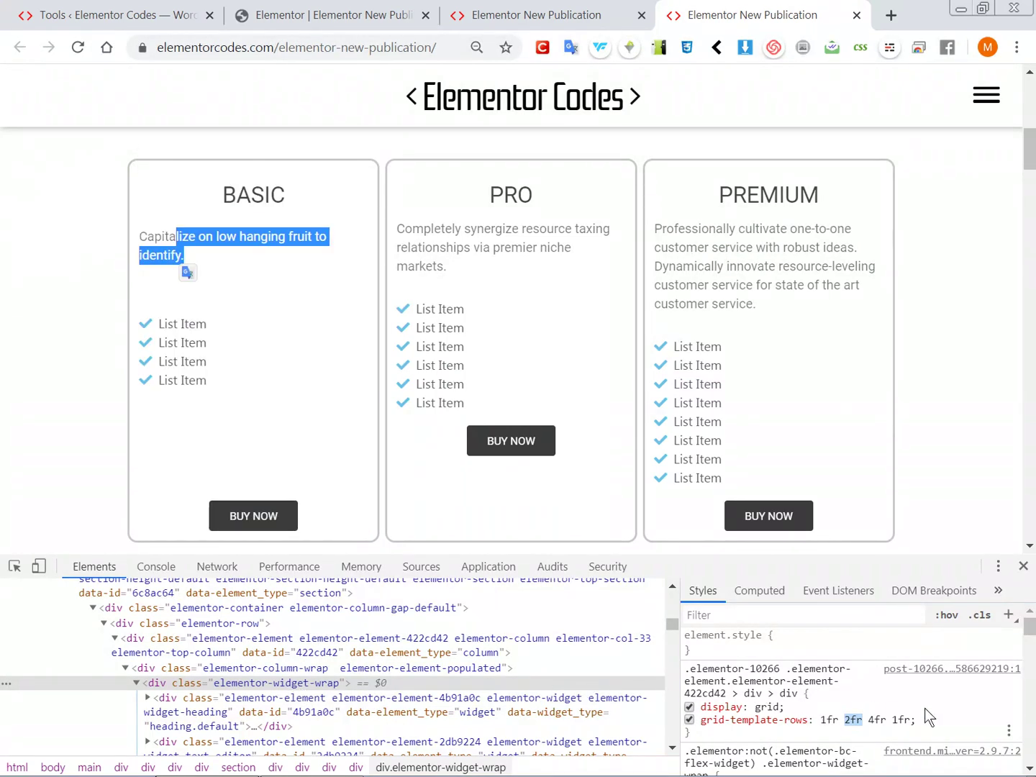
Change the second grid row from 2fr to 3fr in the DevTools Styles pane.
click(840, 720)
click(844, 721)
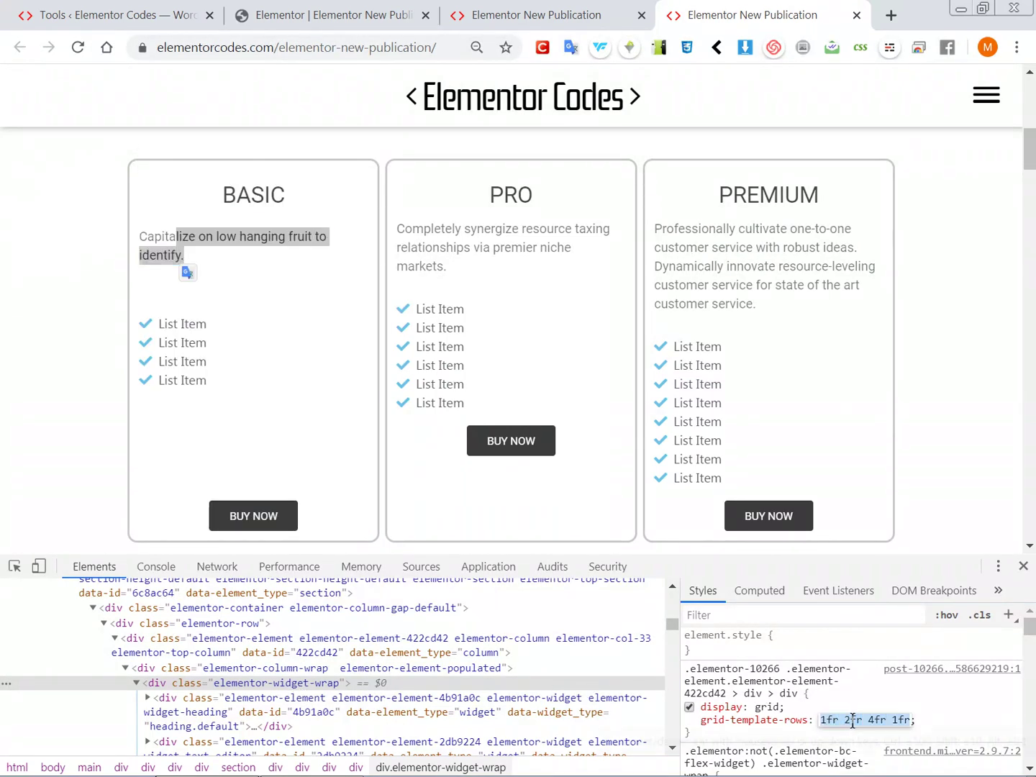
click(853, 720)
key(BackSpace)
text(3)
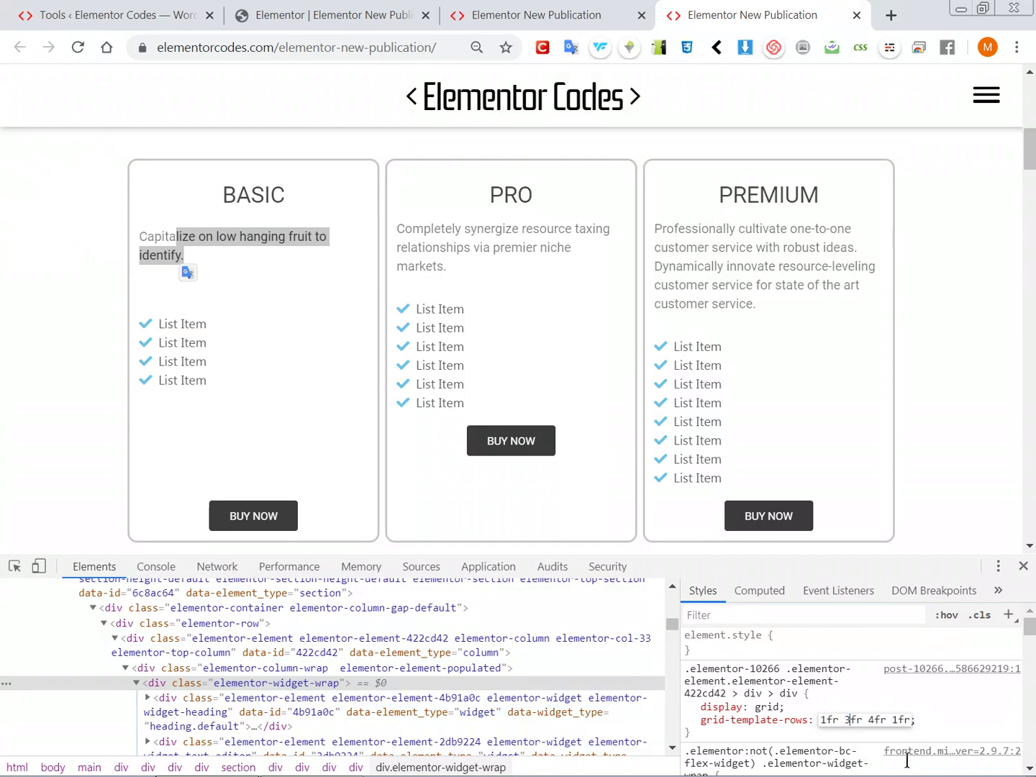
key(Return)
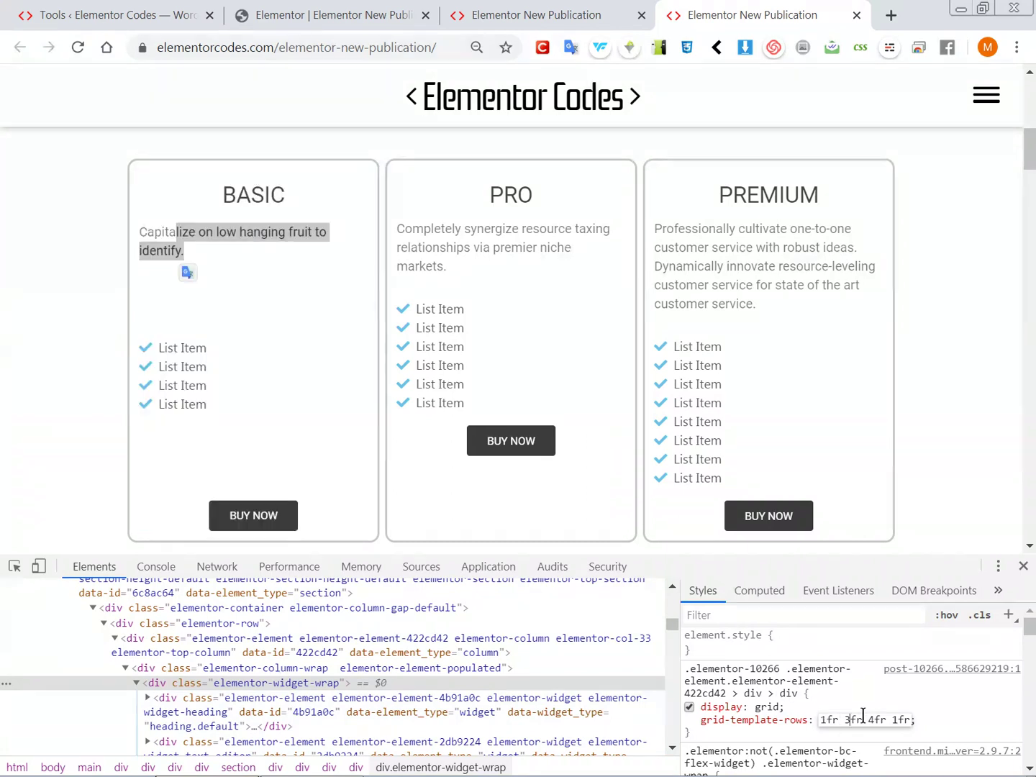
Change the third row to 5fr and select the finished grid rule for copying.
drag(868, 719, 874, 720)
text(5)
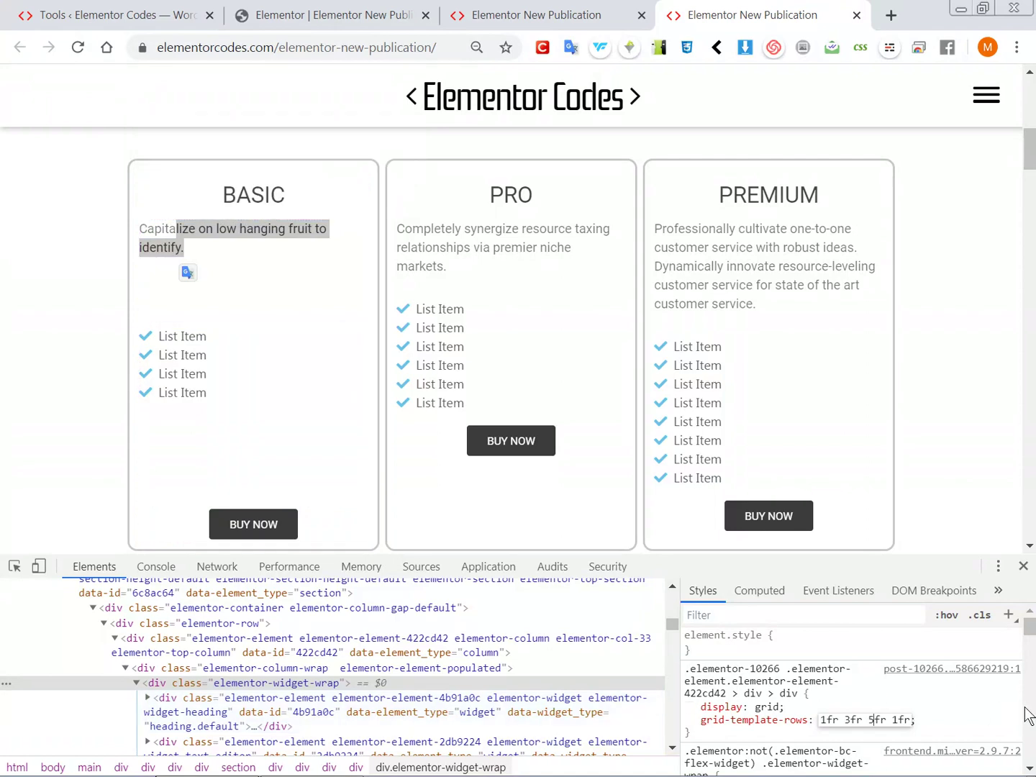
click(950, 707)
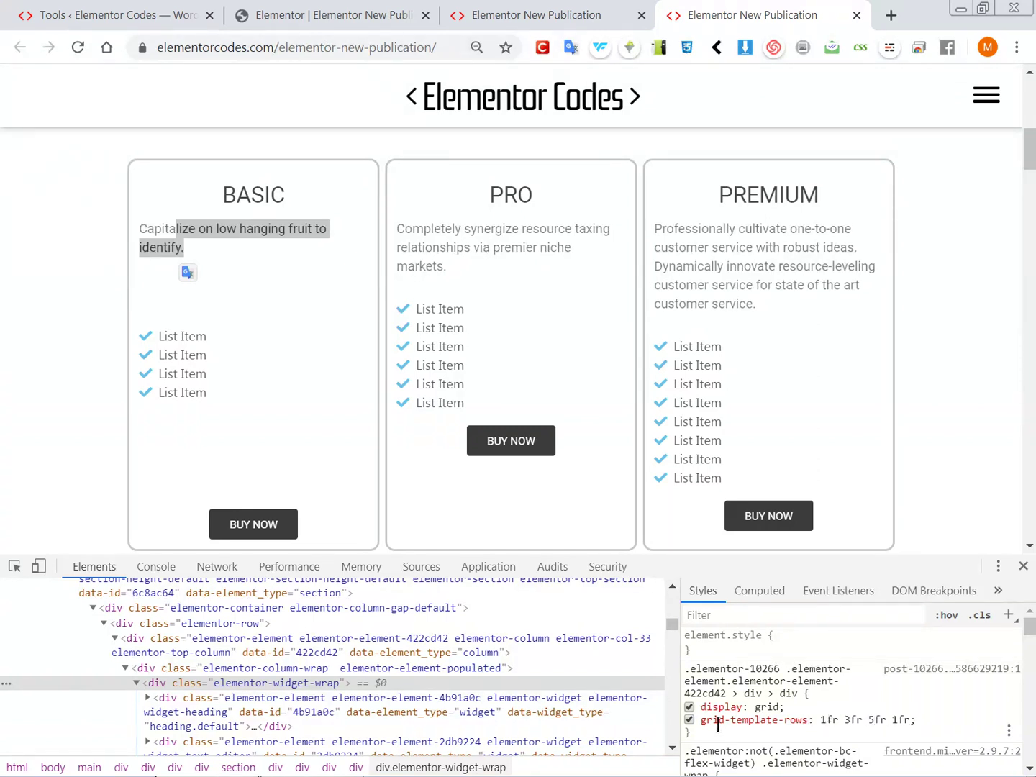
drag(698, 737, 732, 685)
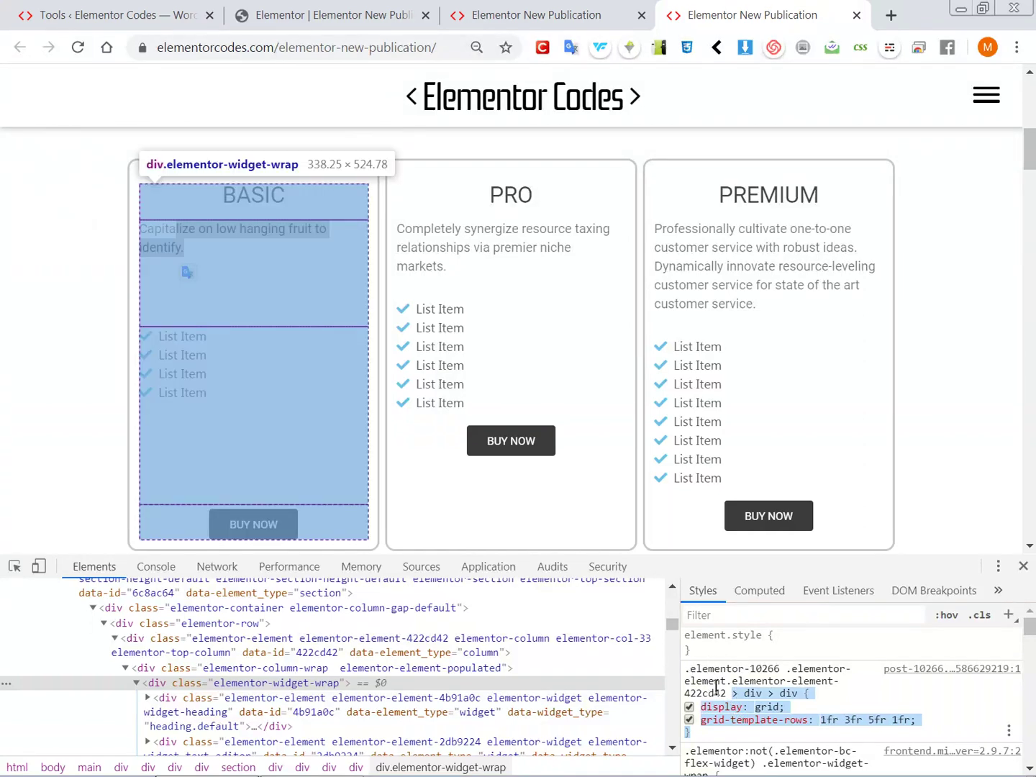
Replace the old grid rule in the column's custom CSS with the 1fr 3fr 5fr 1fr version.
click(471, 13)
click(314, 10)
key(ctrl+minus)
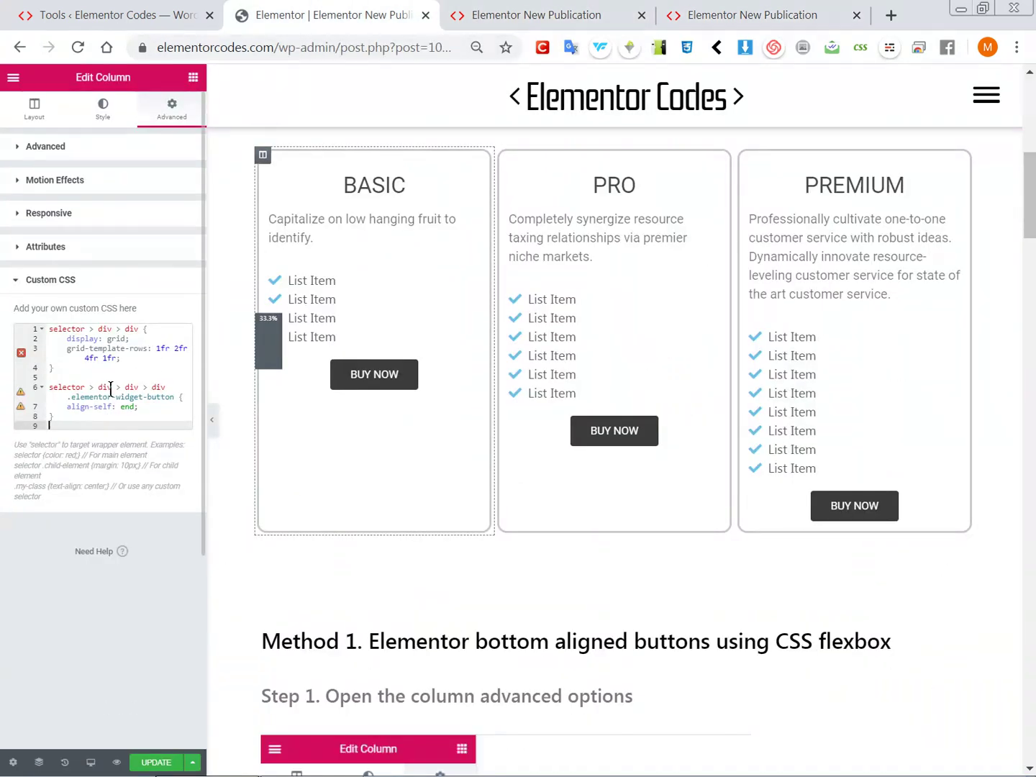
key(ctrl+plus)
key(ctrl+plus)
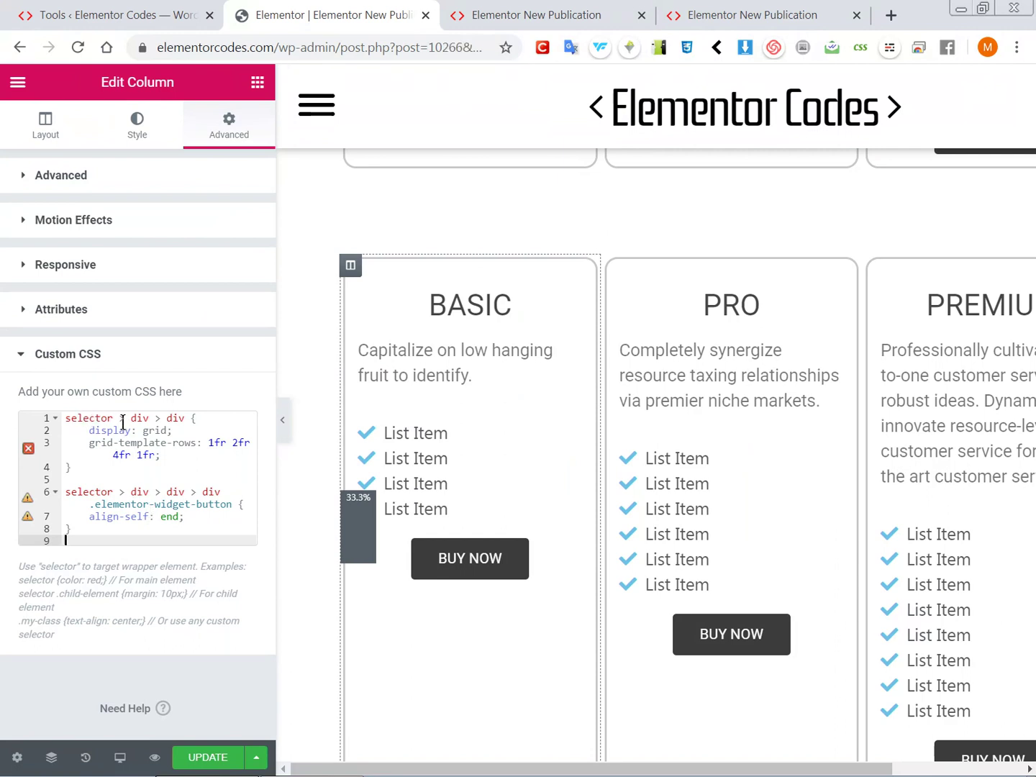
drag(113, 417, 122, 467)
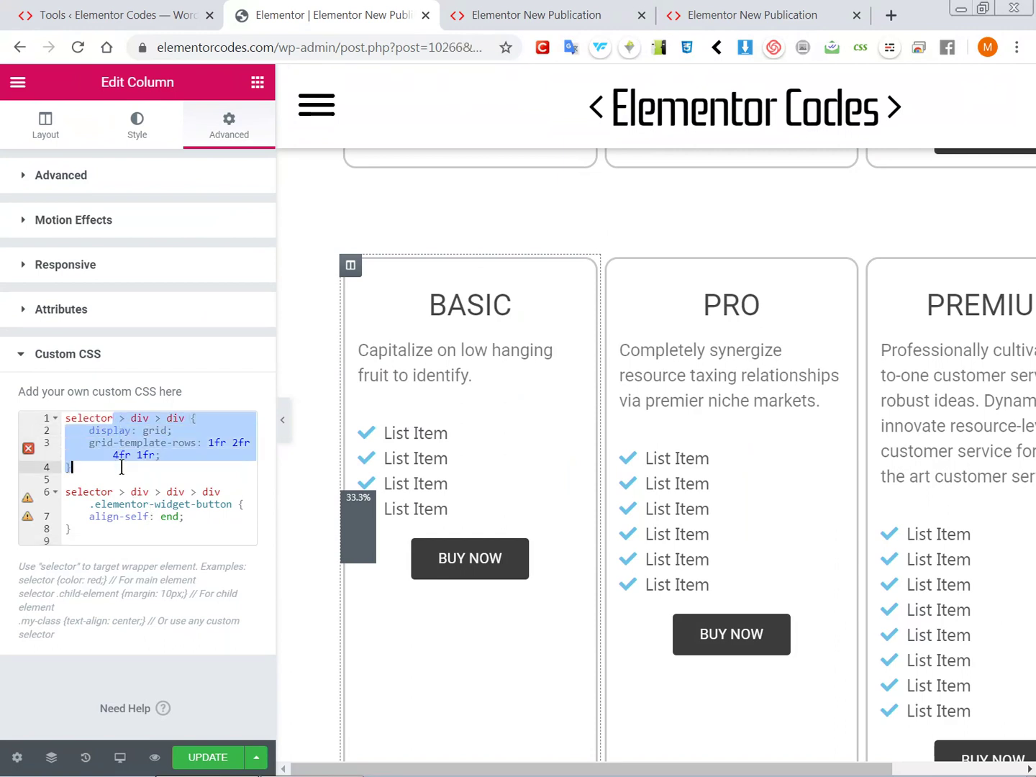
click(121, 468)
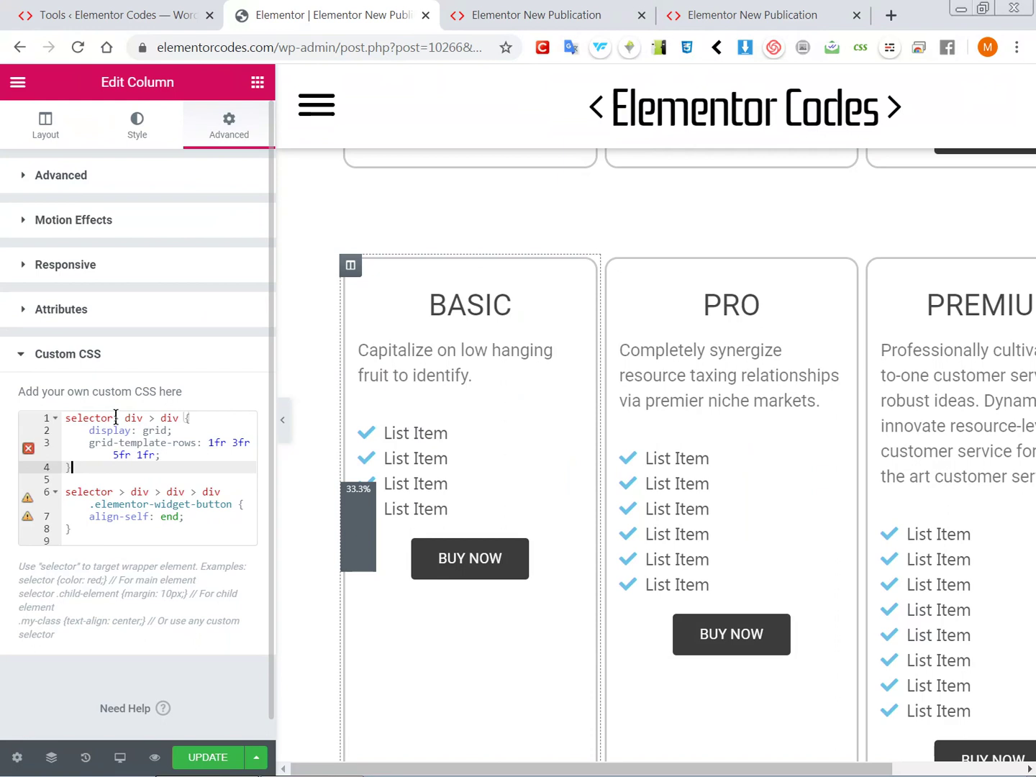
key(ctrl+z)
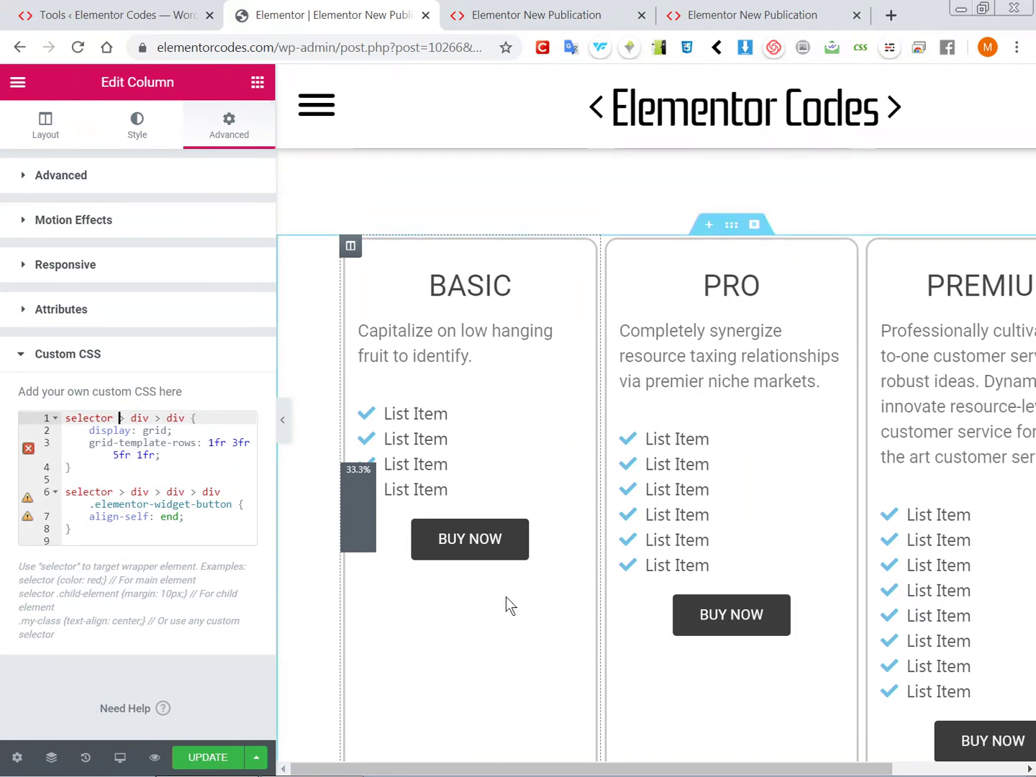
scroll(506, 596, down, 1)
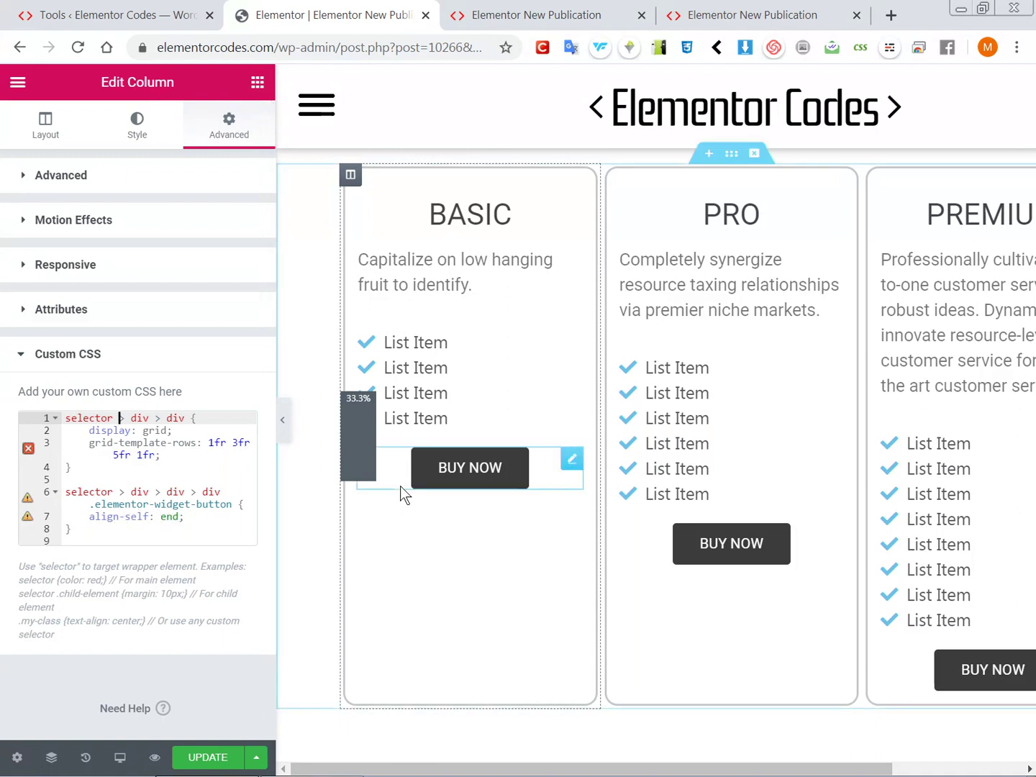
In DevTools, try the last grid row at 3fr instead of 1fr, then return to Elementor.
click(538, 9)
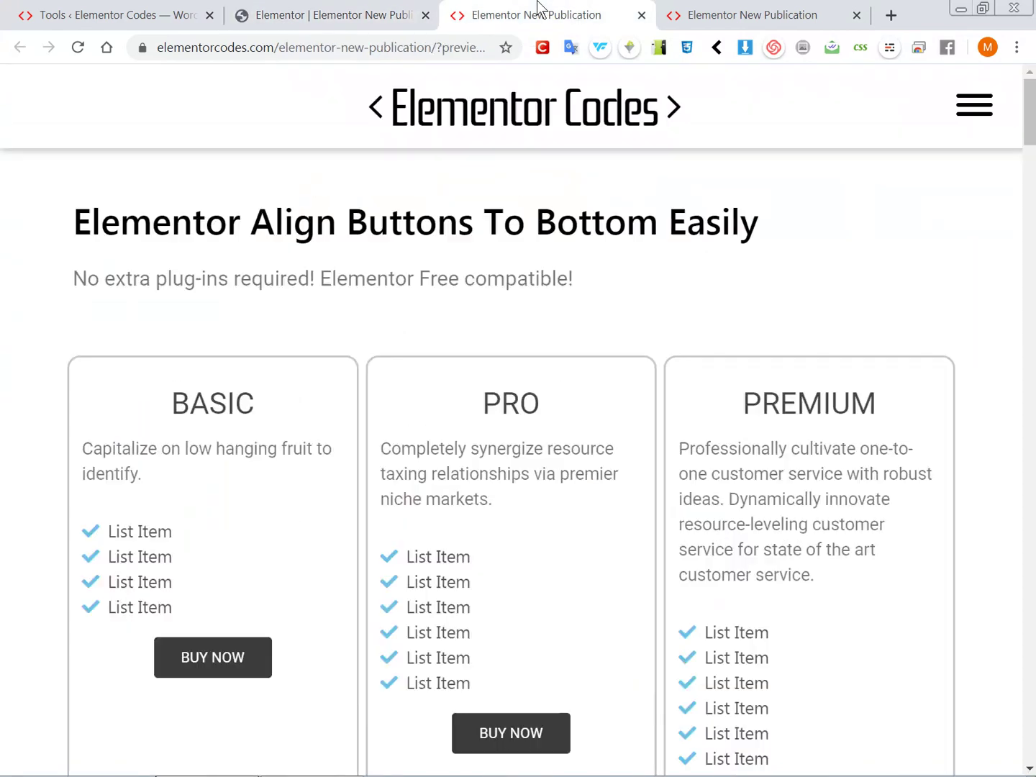
click(668, 11)
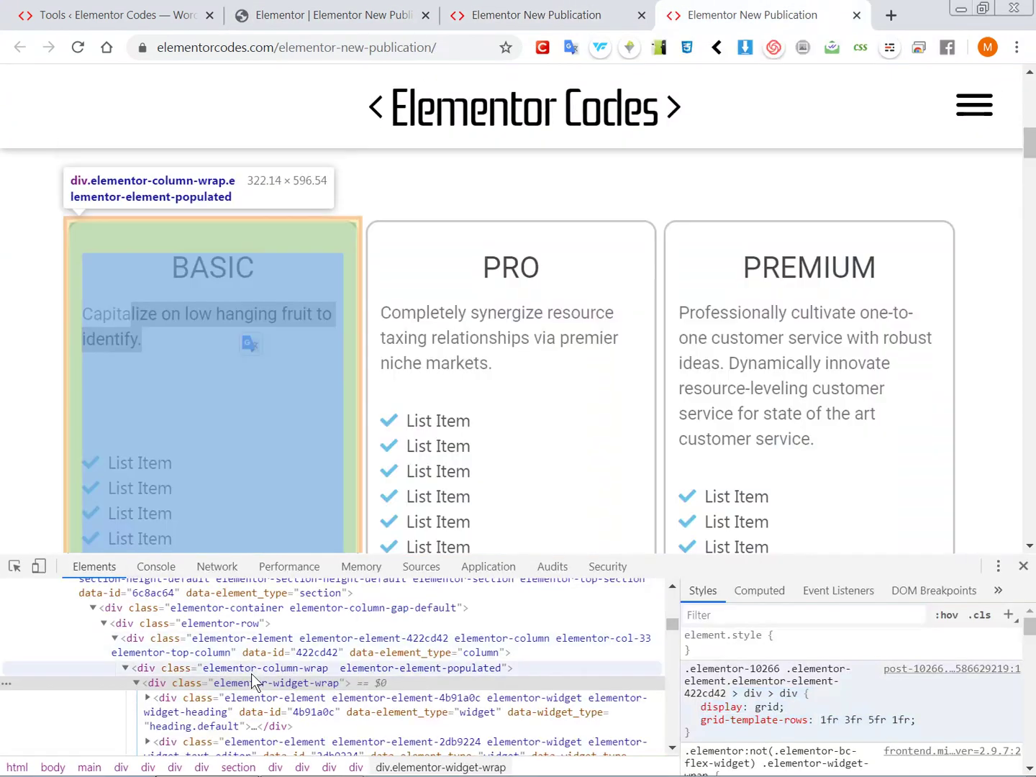
scroll(20, 383, down, 2)
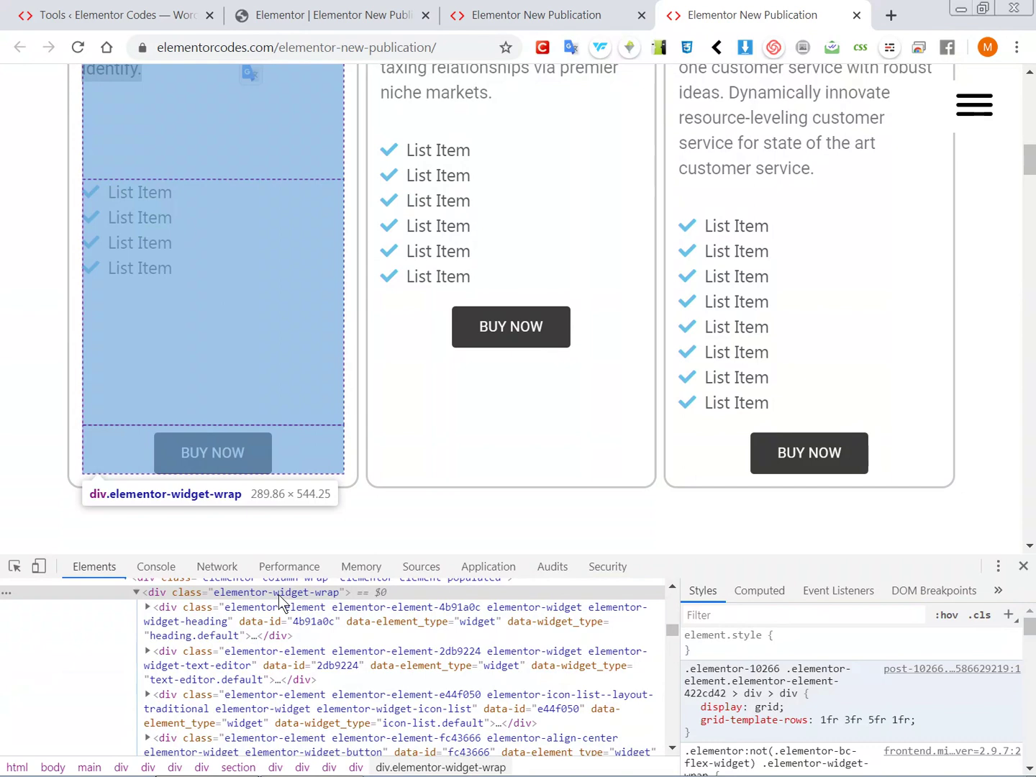
click(900, 719)
click(899, 720)
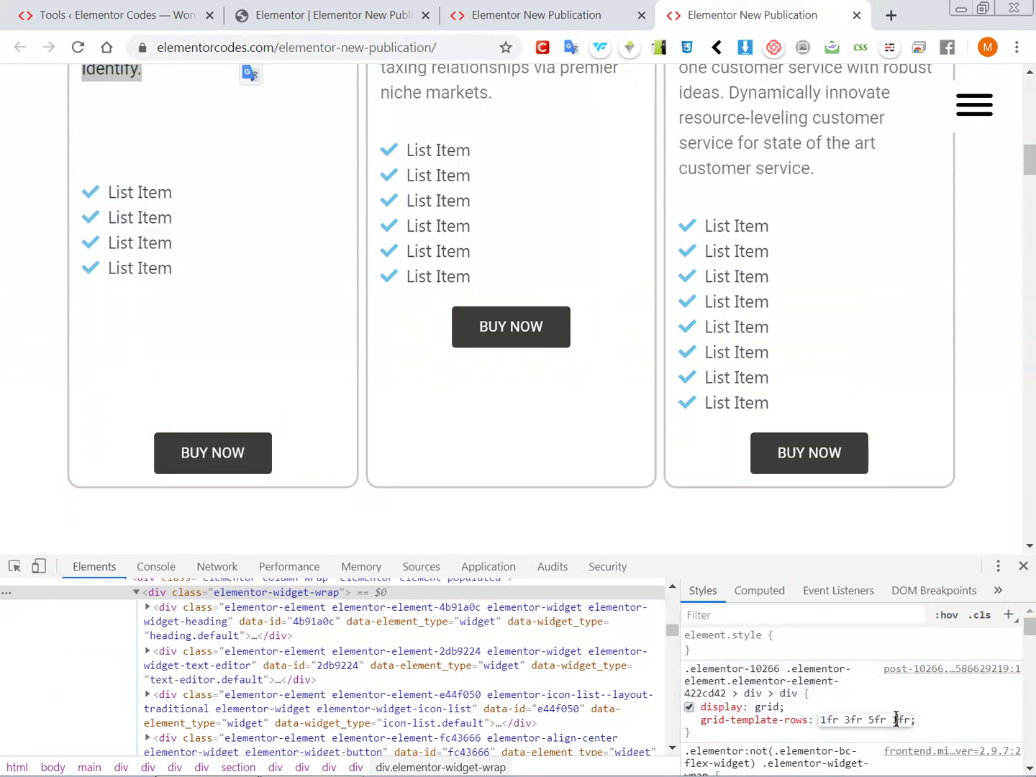
key(Delete)
text(3)
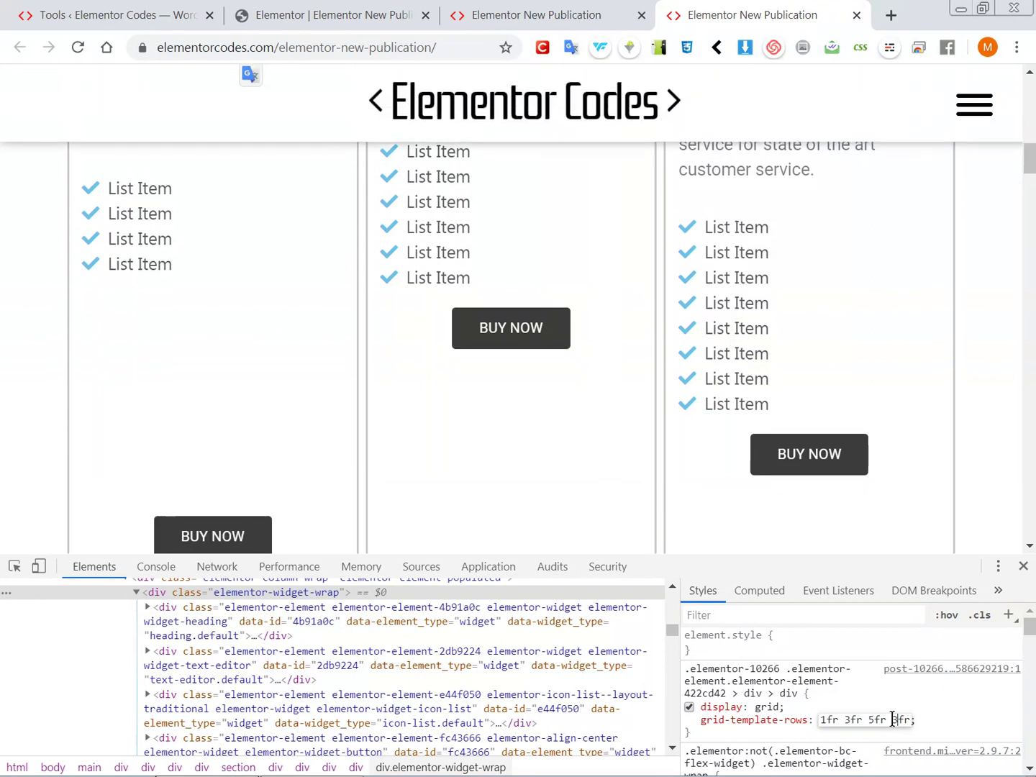
scroll(31, 388, down, 1)
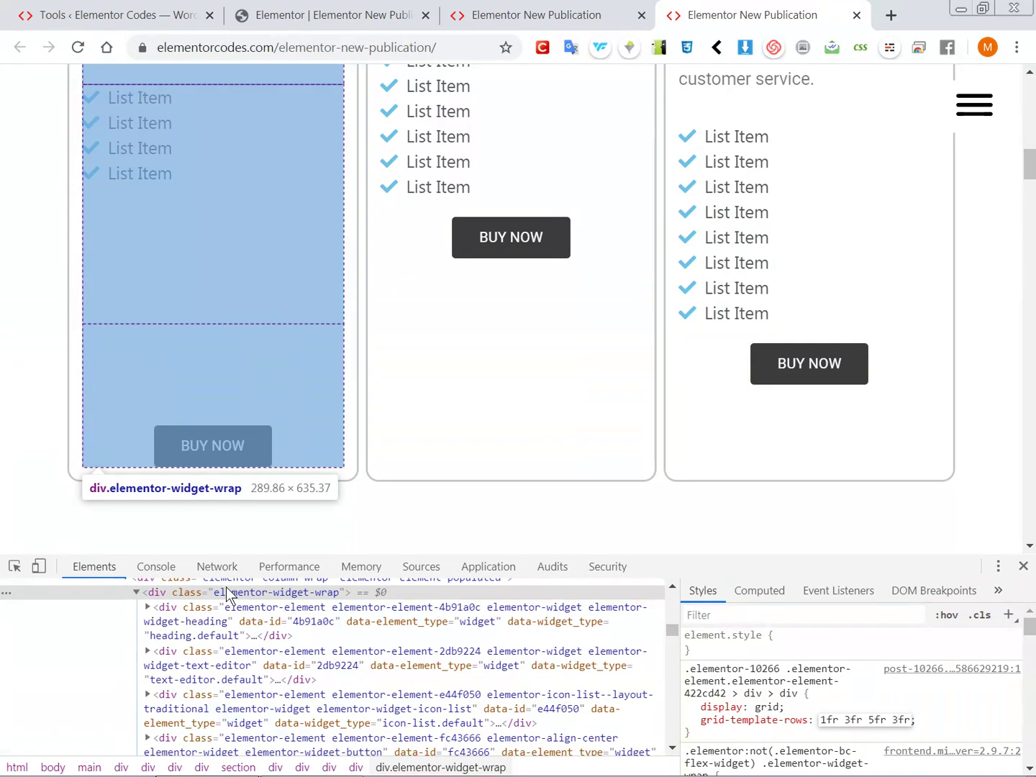
click(278, 13)
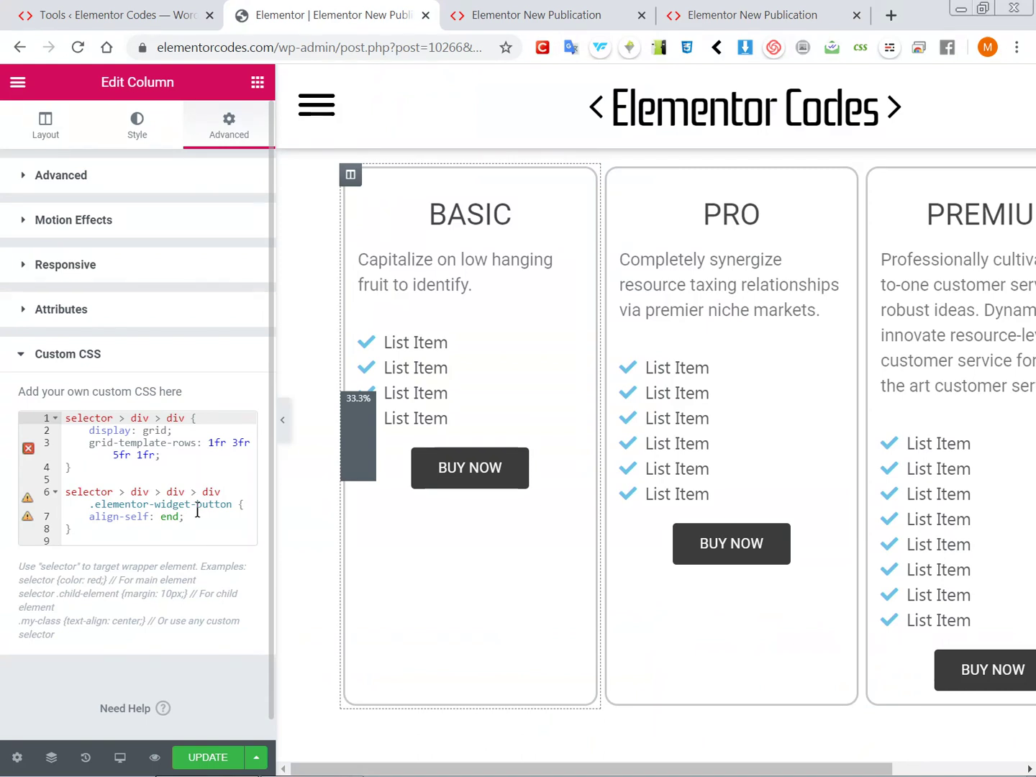
Copy the BASIC column's grid CSS and paste it into the PRO column's Custom CSS.
click(177, 532)
key(ctrl+a)
key(ctrl+c)
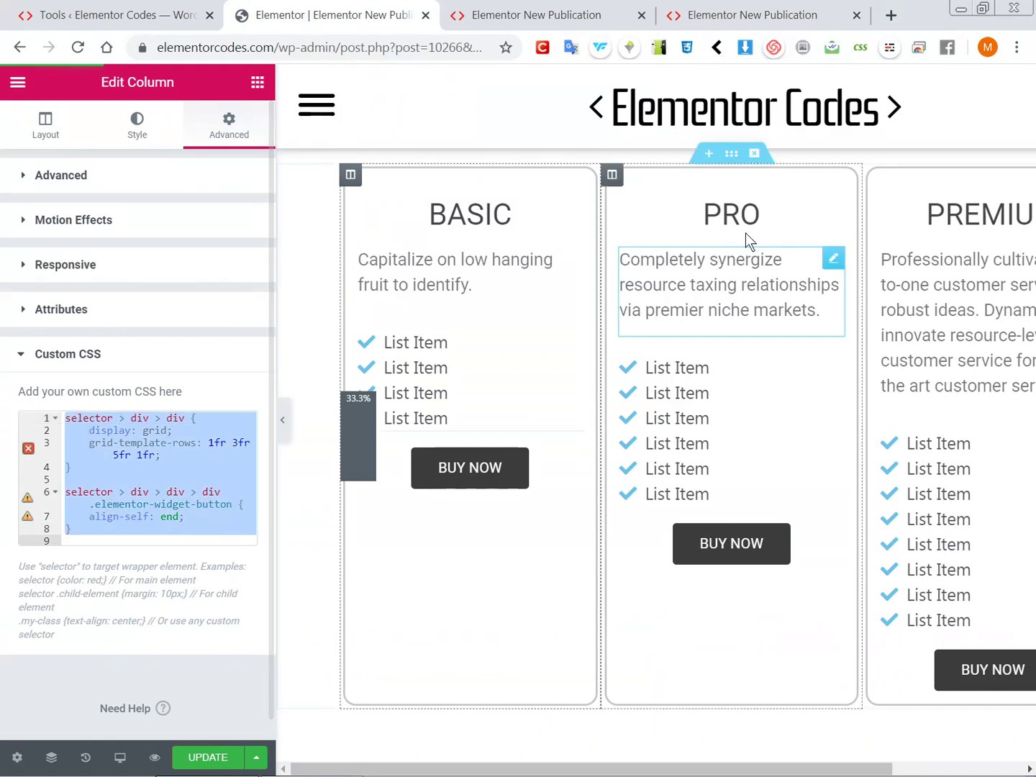
click(612, 175)
click(226, 122)
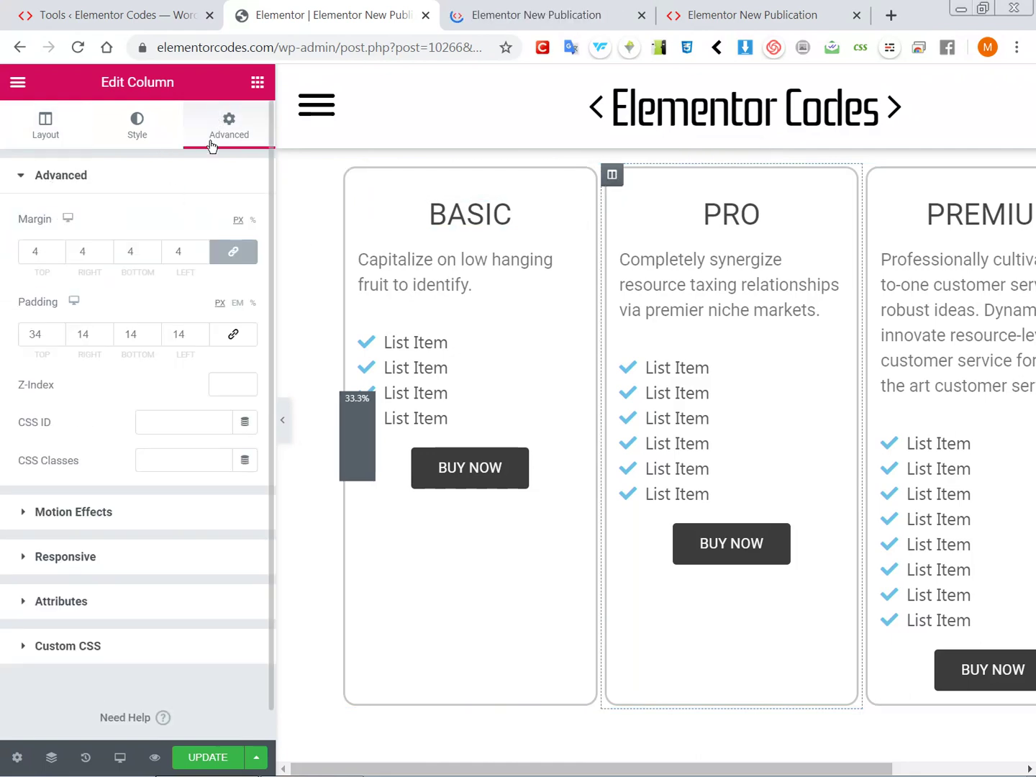
scroll(109, 572, down, 1)
click(84, 615)
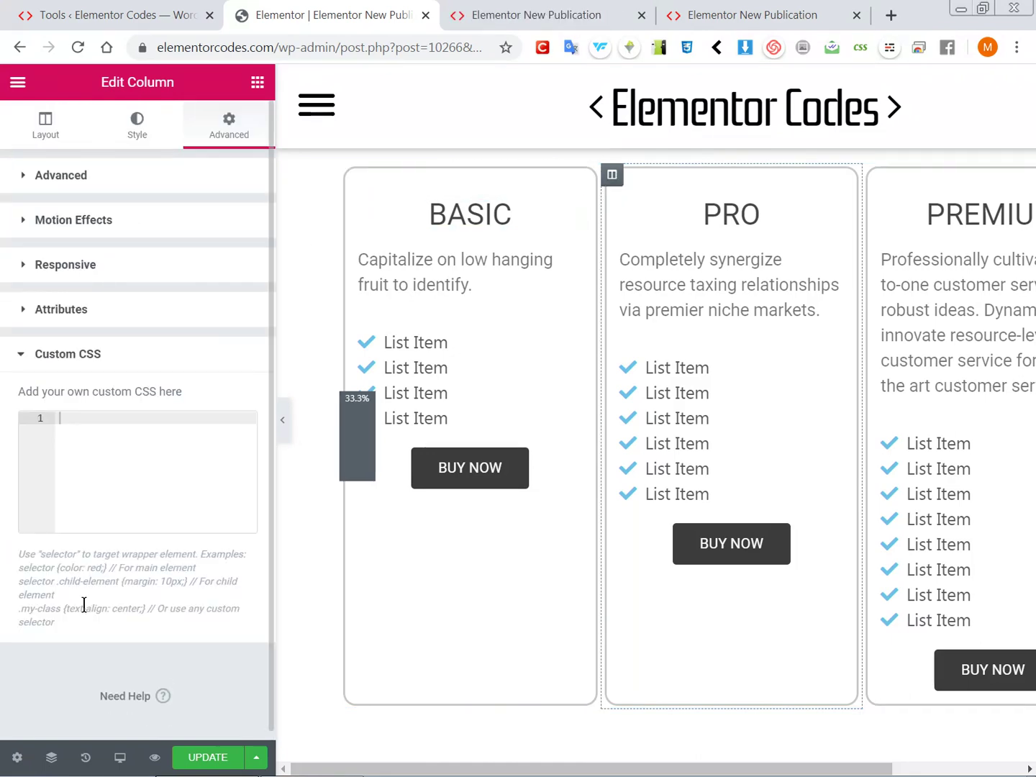
click(110, 501)
key(ctrl+v)
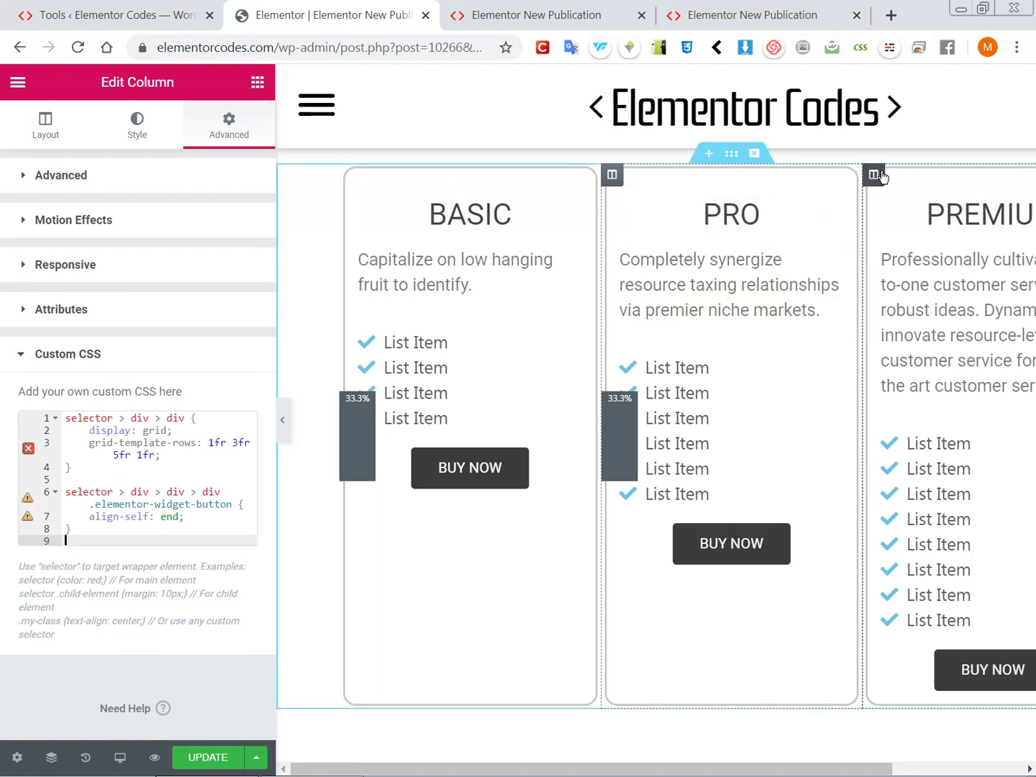
Give the PREMIUM column the same grid Custom CSS, then preview the changes.
click(877, 176)
click(228, 126)
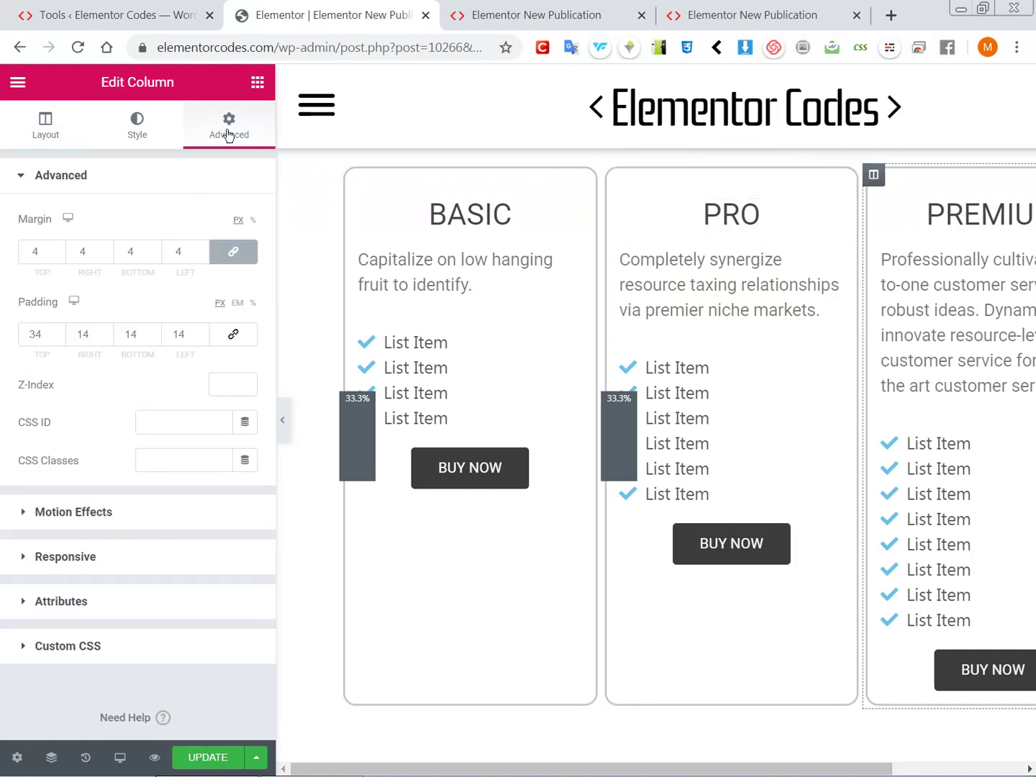
click(90, 663)
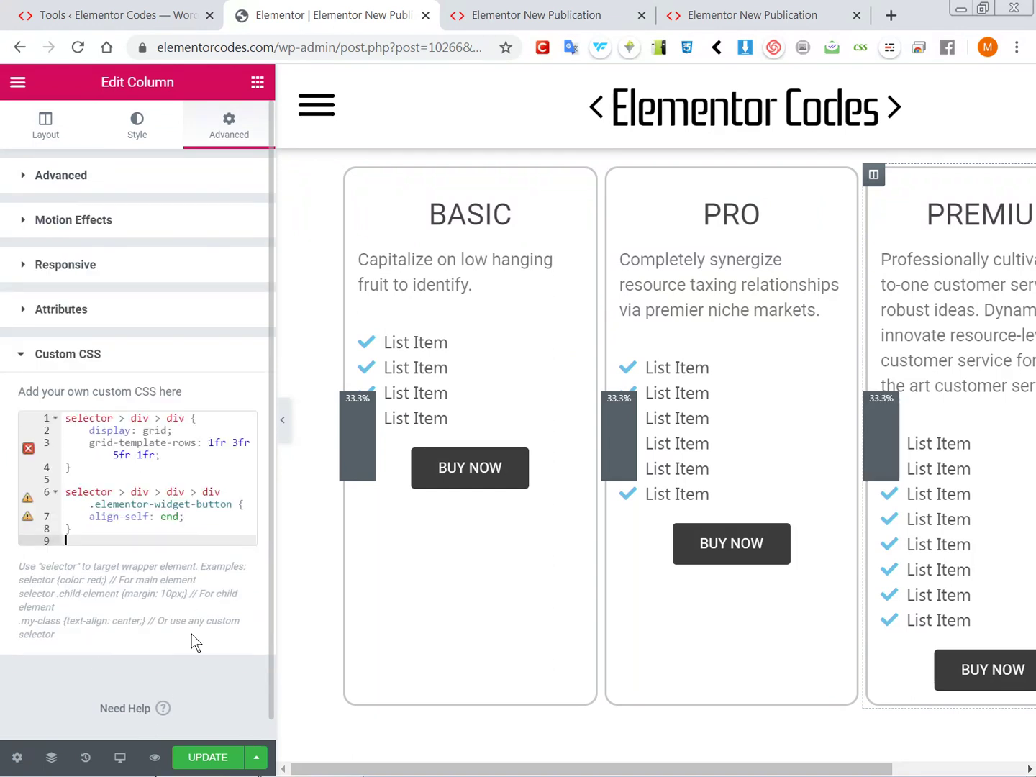
click(149, 757)
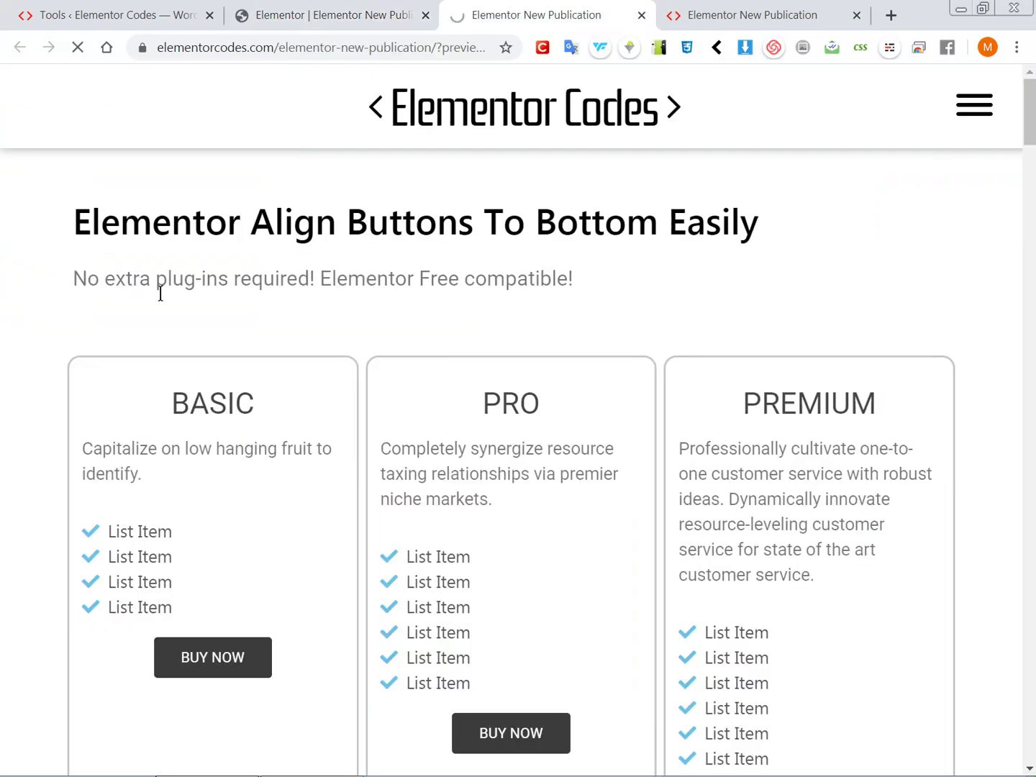
Scroll the preview to the pricing cards and zoom out twice to see whole cards.
scroll(77, 455, down, 1)
scroll(43, 438, down, 10)
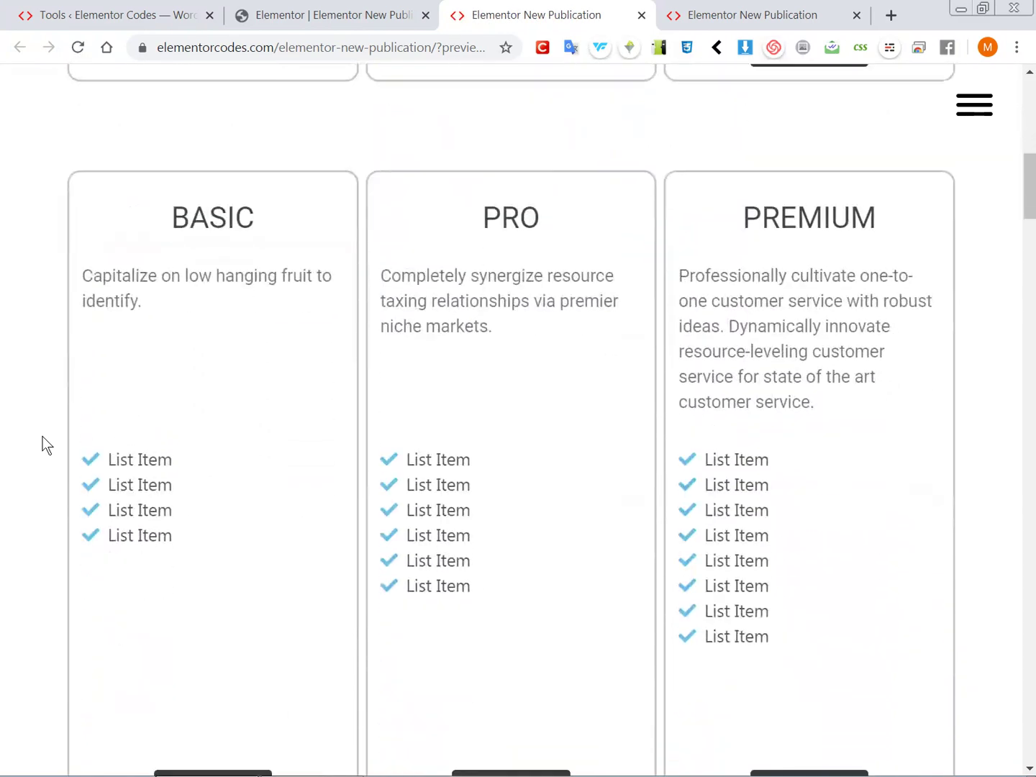
scroll(42, 443, down, 1)
key(ctrl+minus)
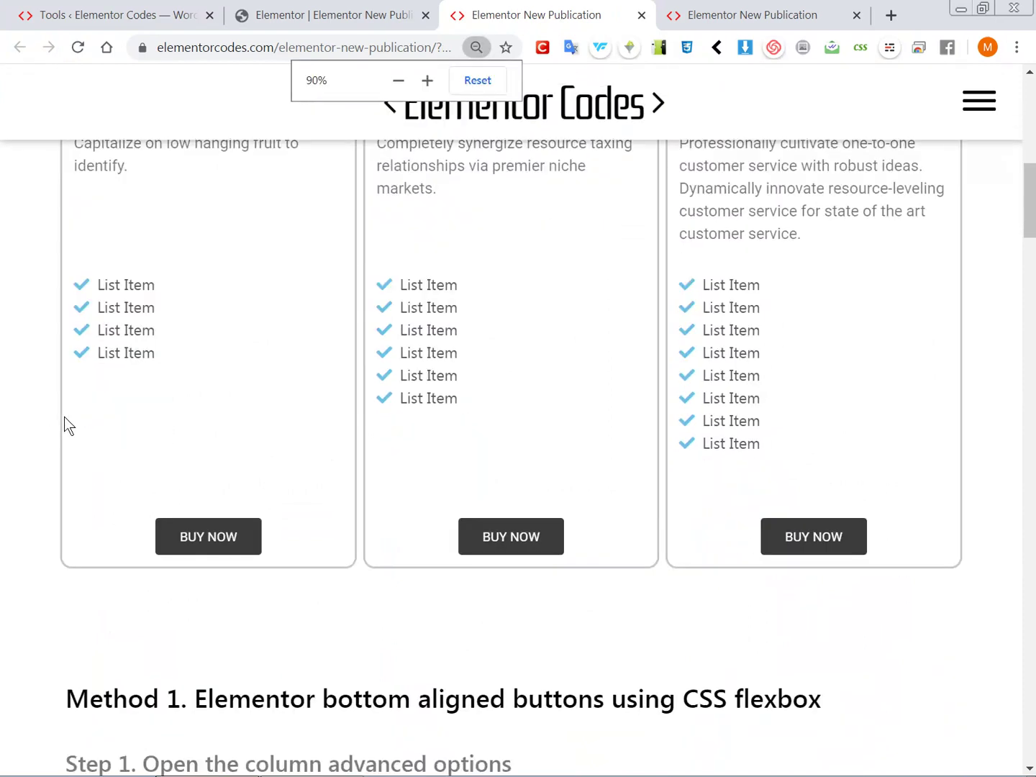
key(ctrl+minus)
key(ctrl+minus)
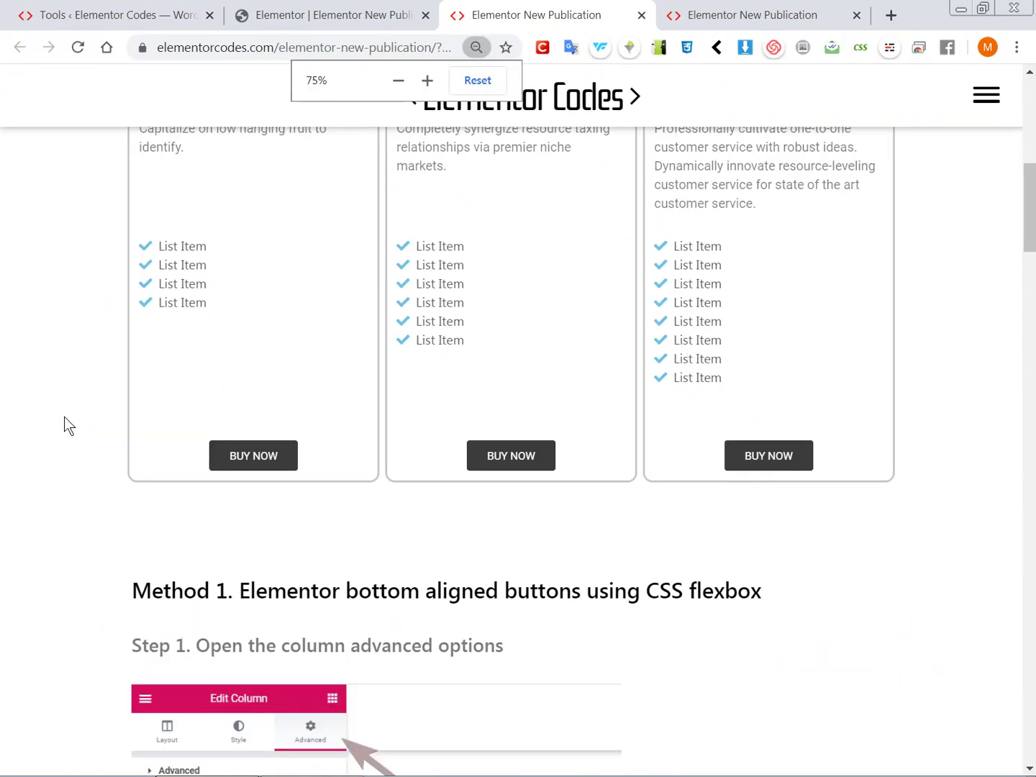
scroll(64, 416, up, 1)
scroll(64, 416, up, 1)
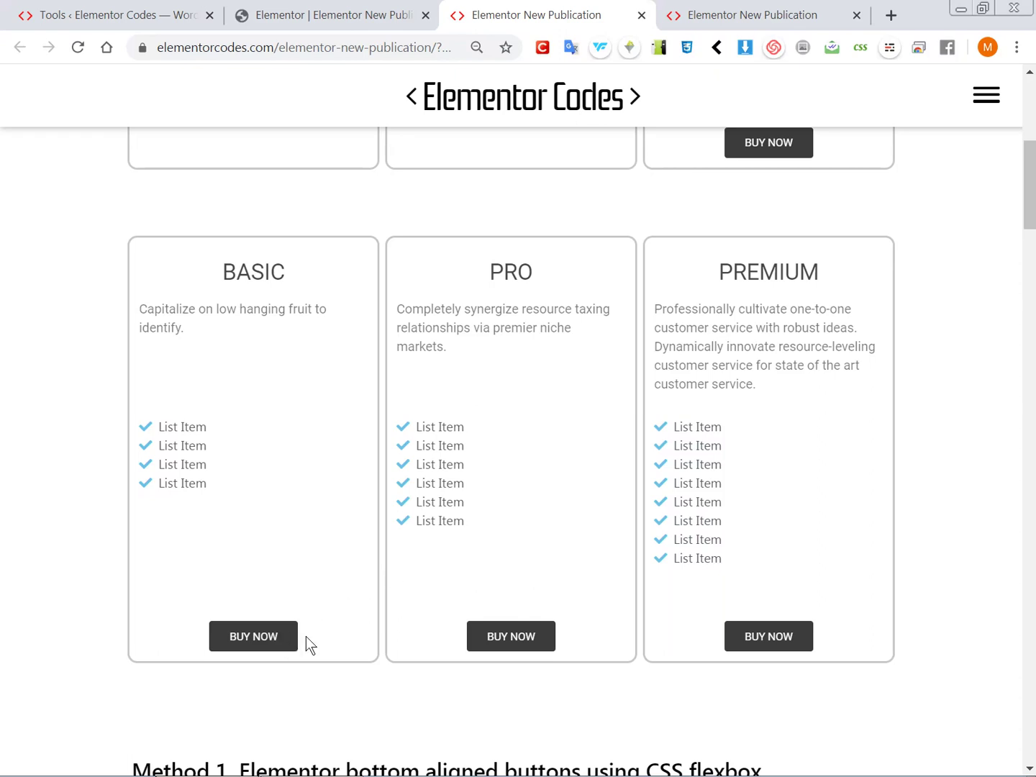
Check that lists and BUY NOW buttons line up across columns, then reload the page.
scroll(389, 592, up, 1)
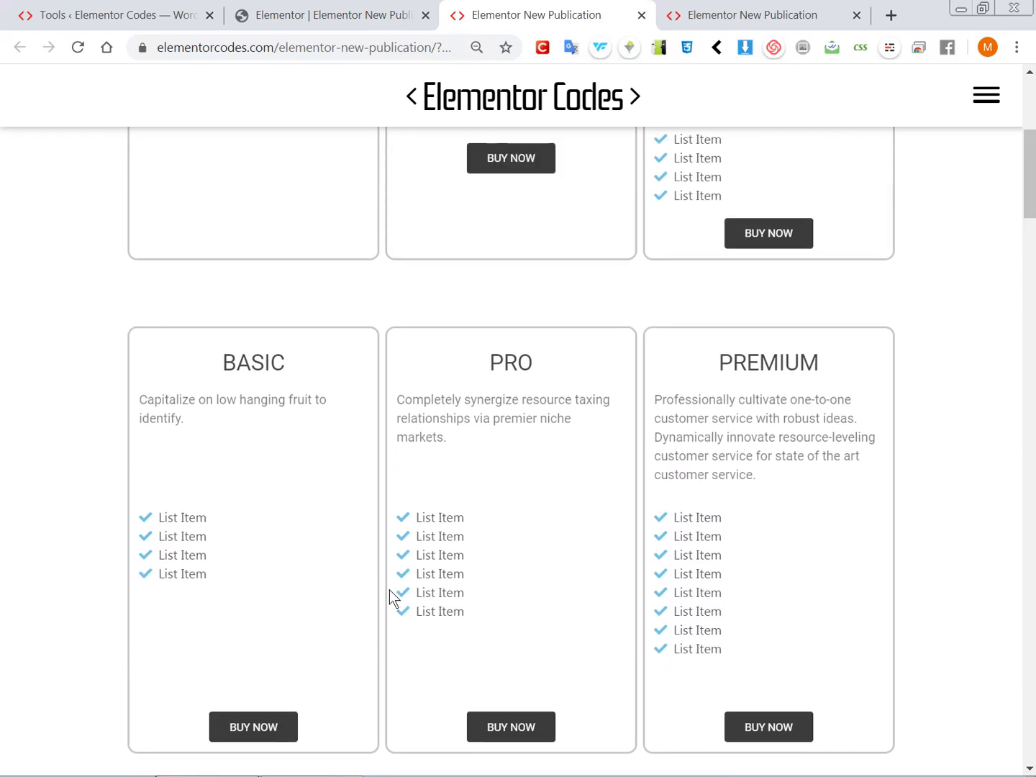
scroll(387, 600, down, 1)
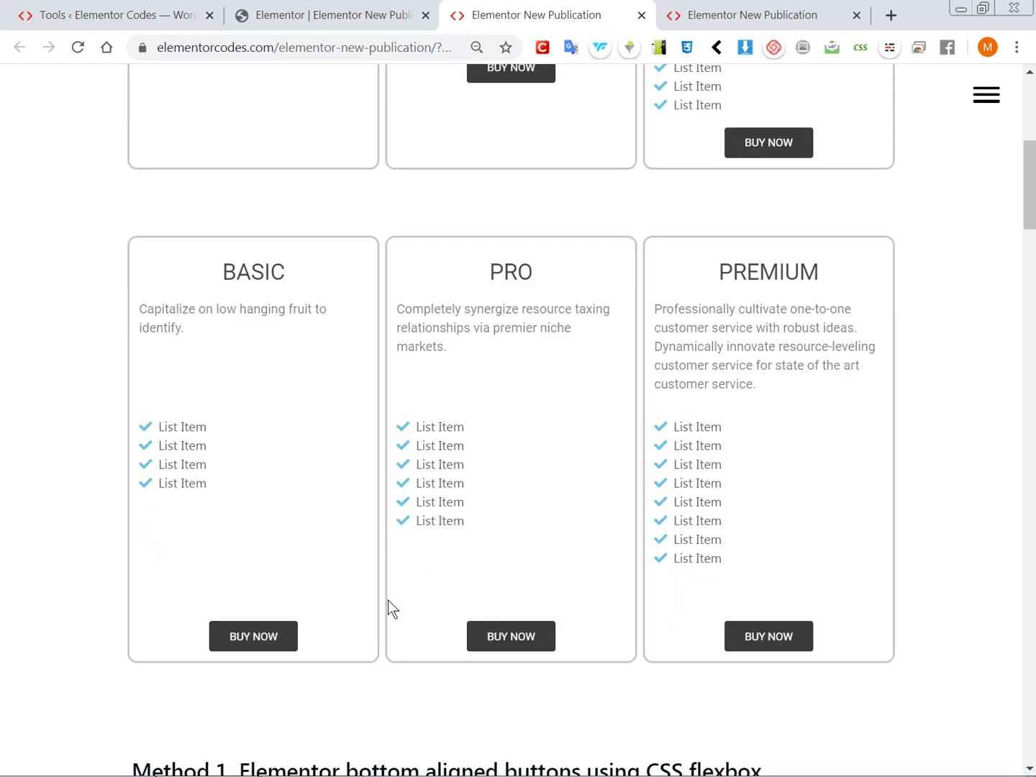
scroll(388, 600, up, 3)
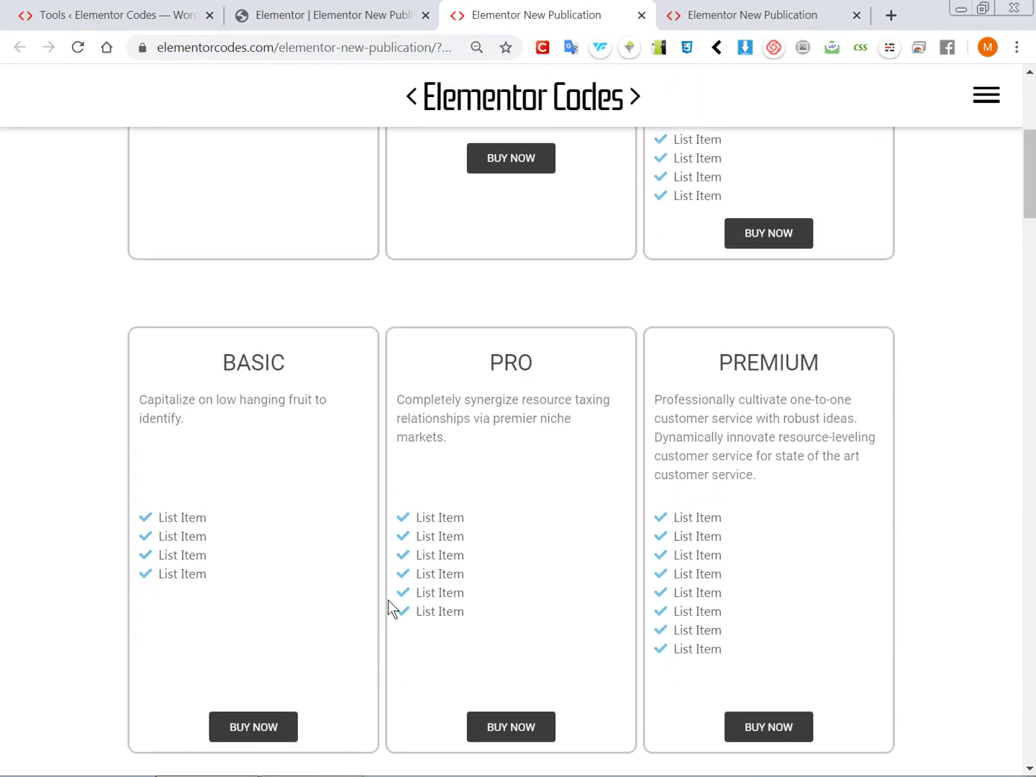
scroll(388, 599, up, 2)
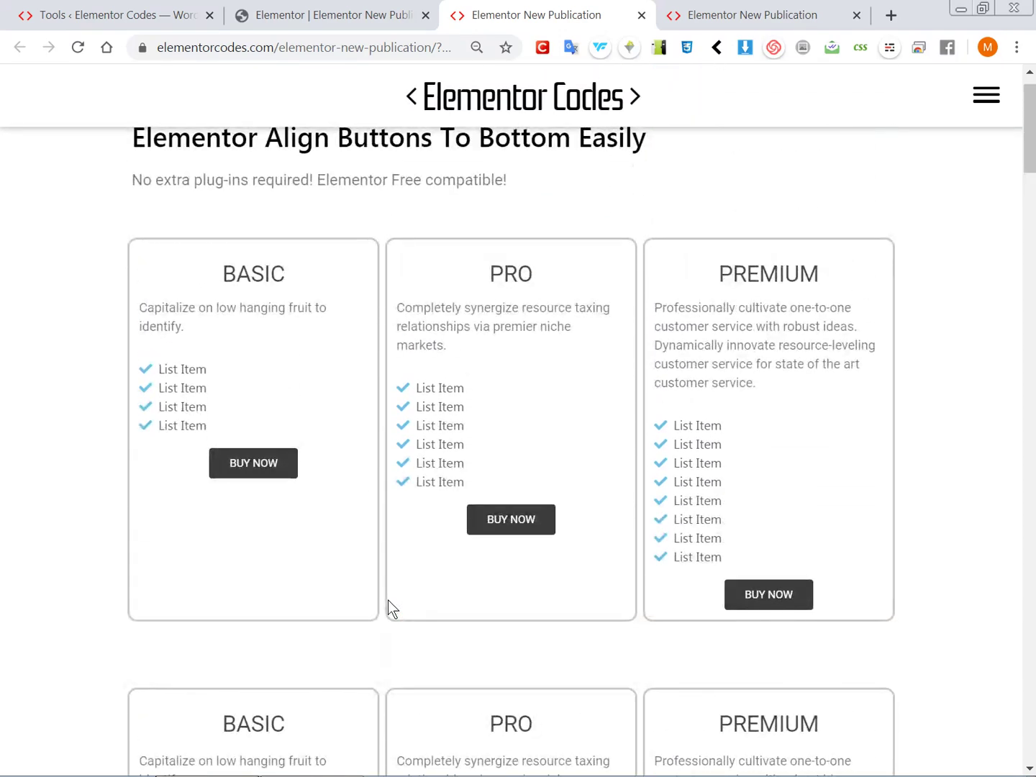
key(F5)
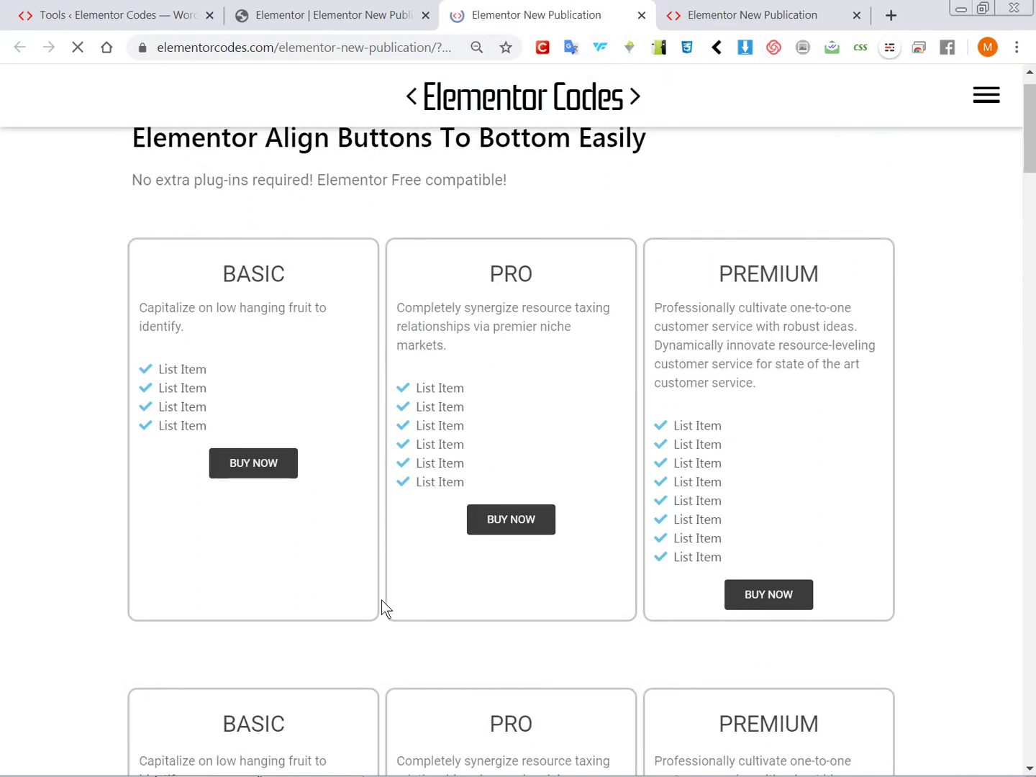